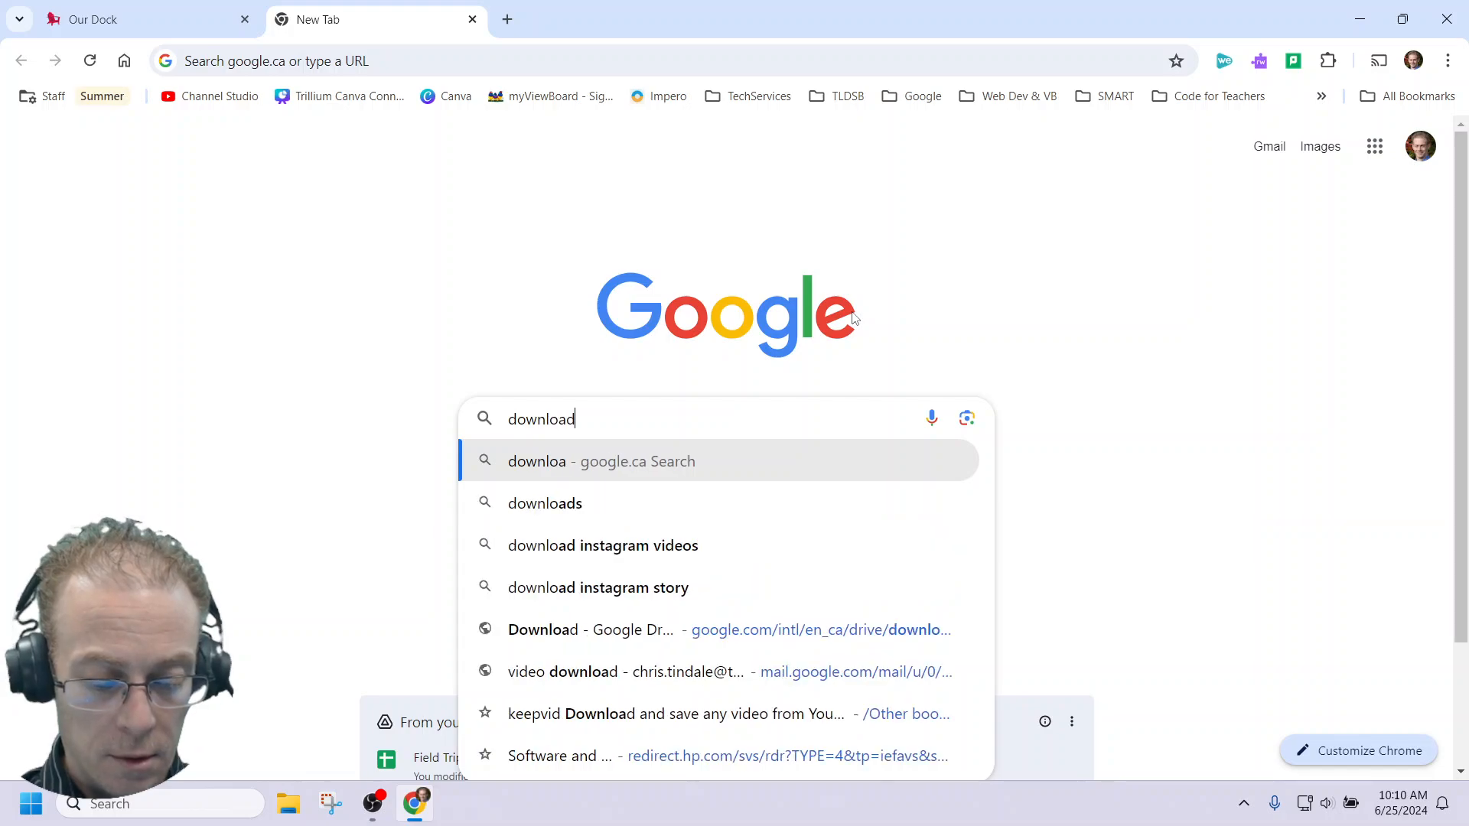
Search the web for "download drive" and open the Google Drive download page.
{"action": "key", "text": "Return"}
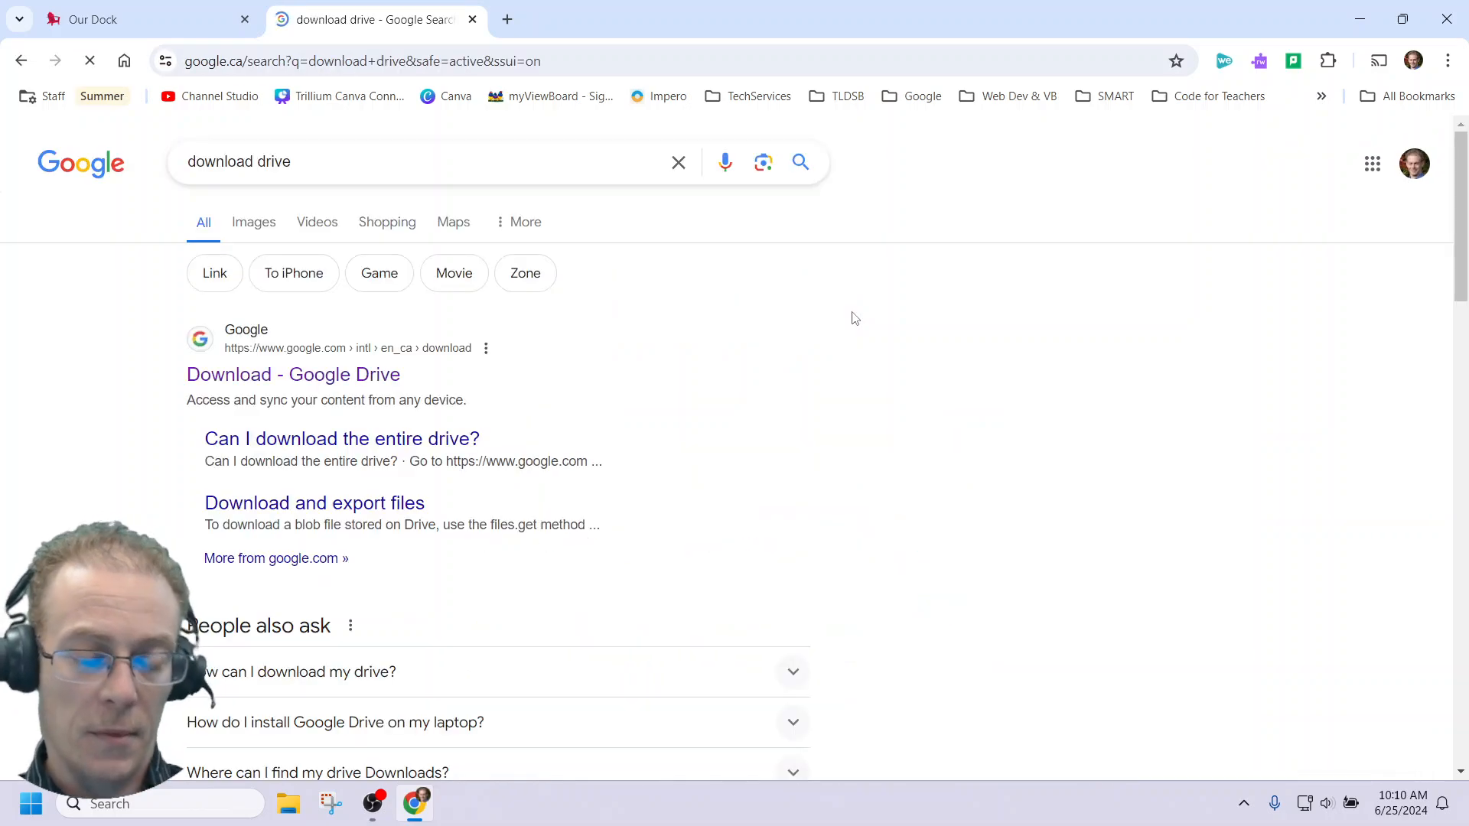
{"action": "left_click", "coordinate": [314, 379]}
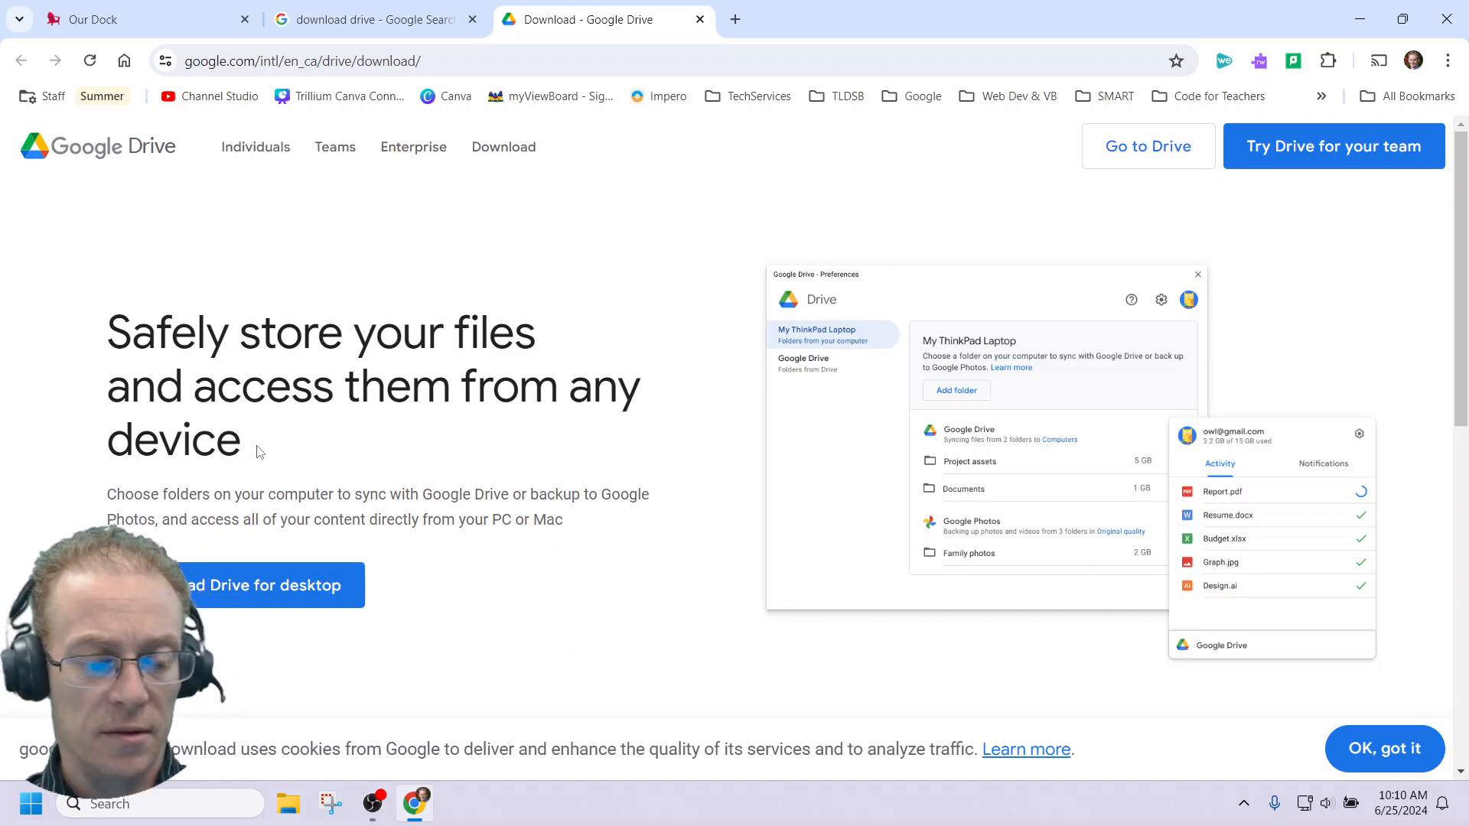
{"action": "left_click_drag", "start_coordinate": [256, 452], "coordinate": [106, 331]}
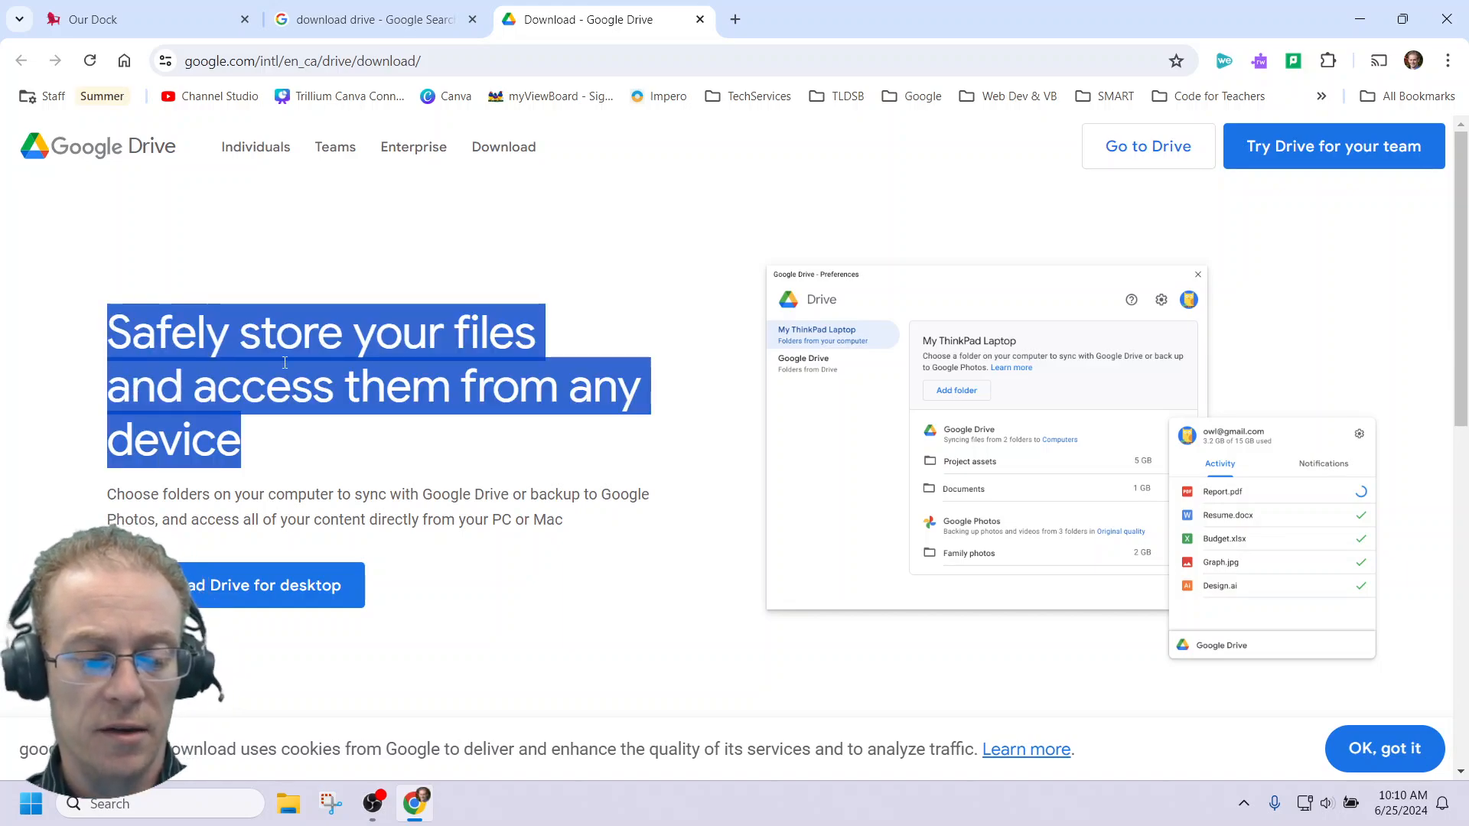
{"action": "left_click", "coordinate": [335, 457]}
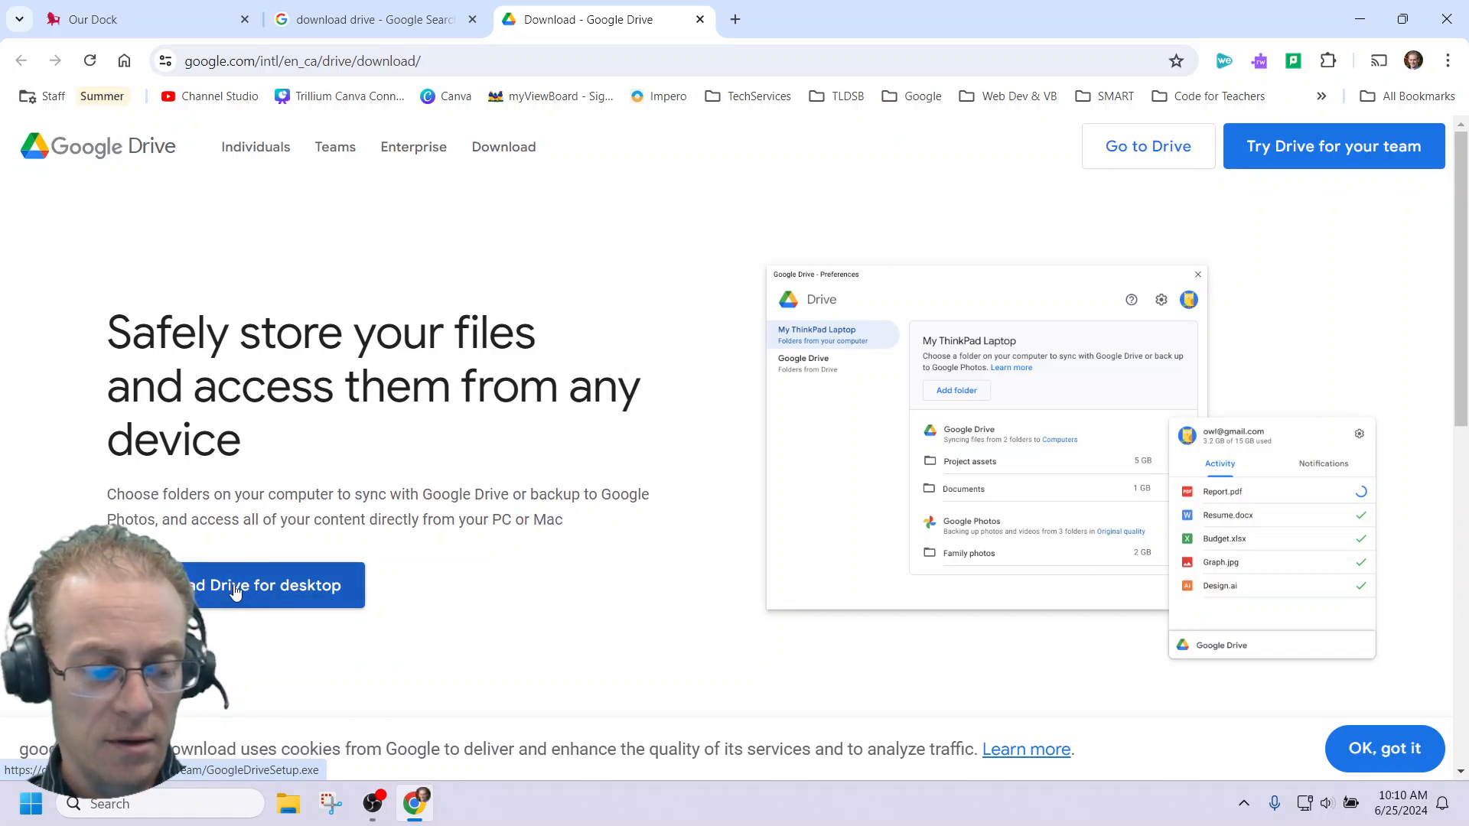
Download Drive for desktop, save GoogleDriveSetup (1).exe in the Downloads folder and run the installer.
{"action": "left_click", "coordinate": [283, 585]}
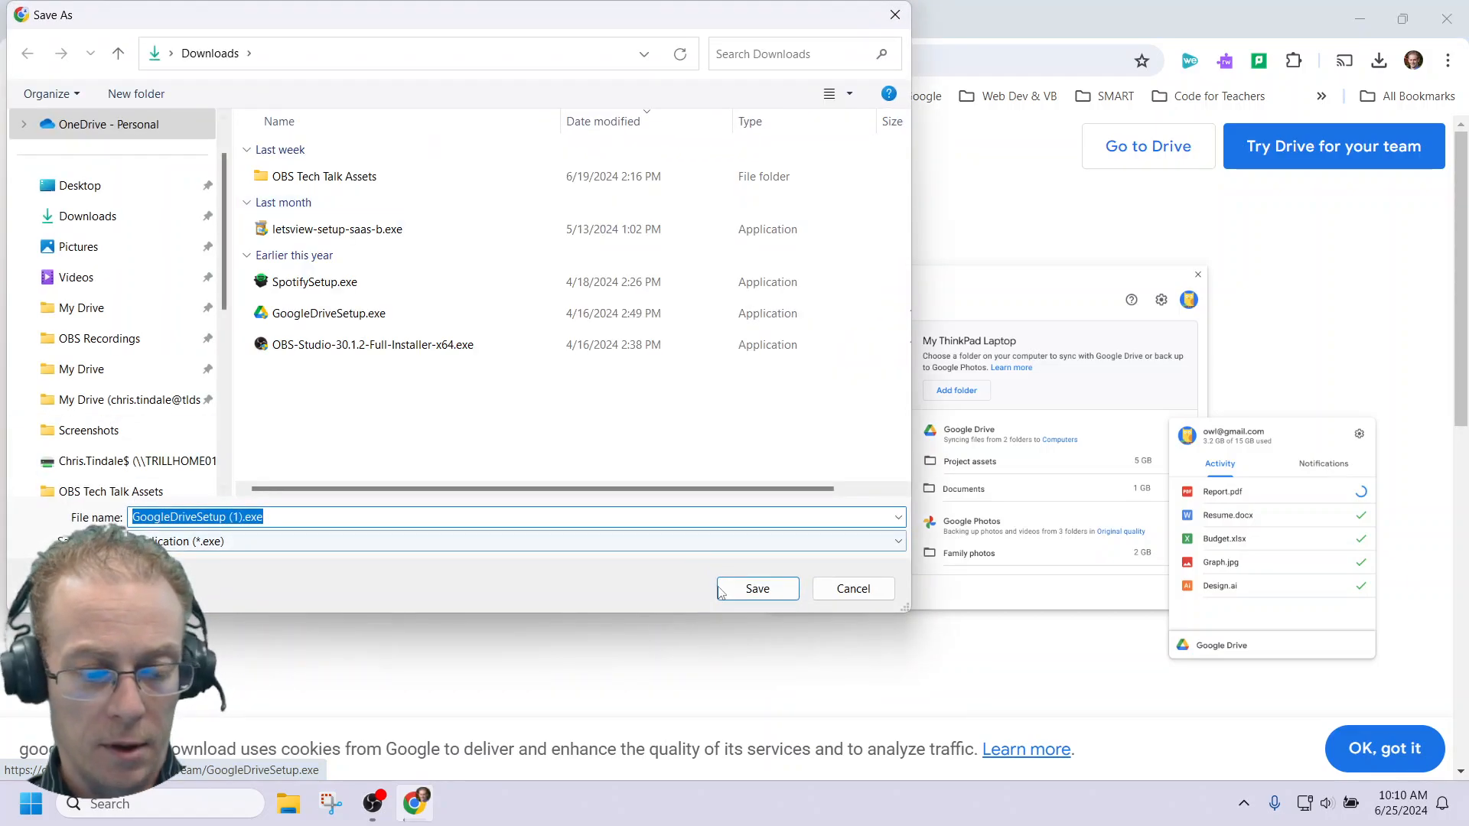
{"action": "left_click", "coordinate": [762, 591]}
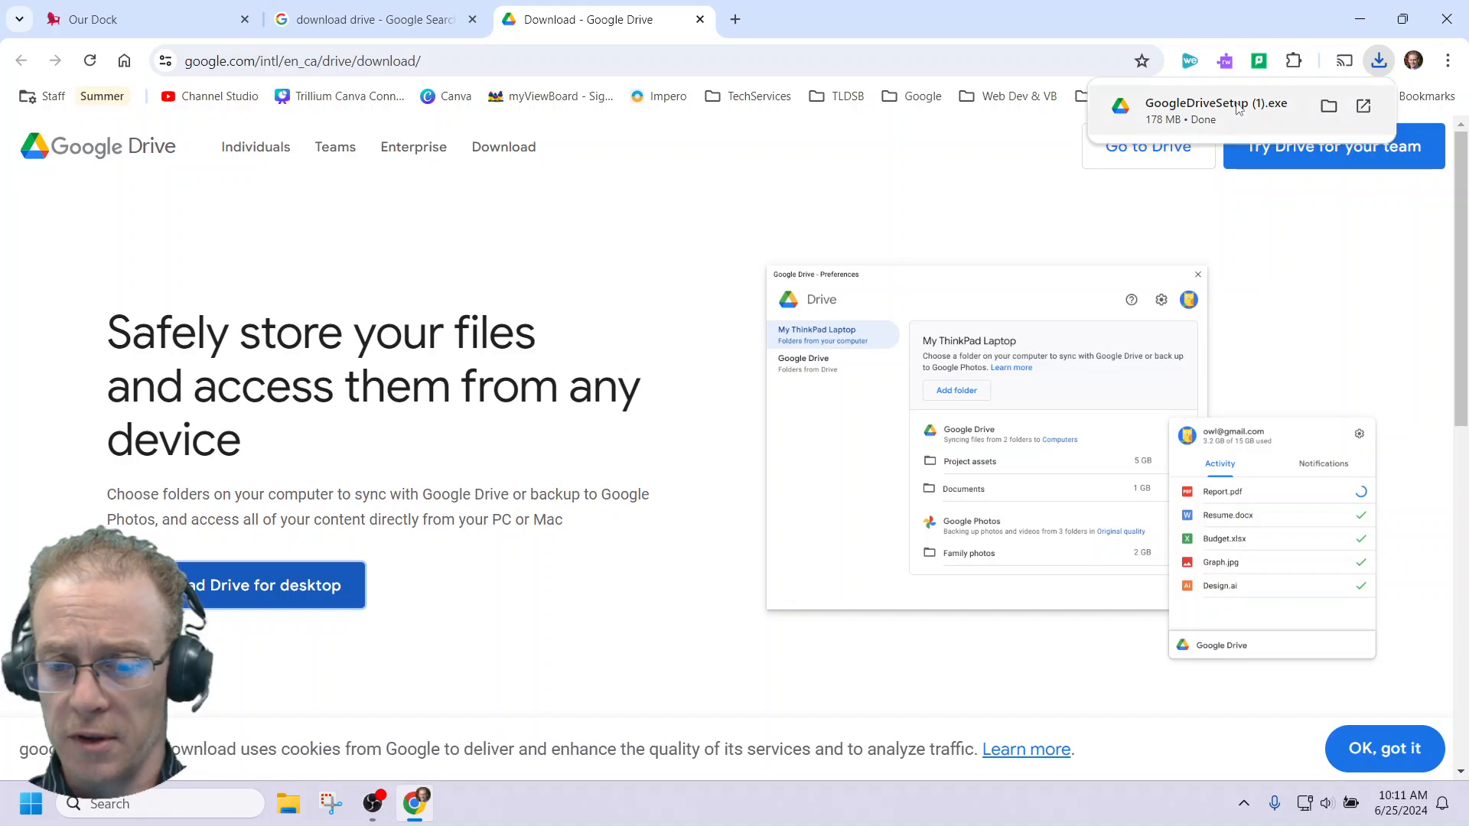
{"action": "left_click", "coordinate": [1239, 109]}
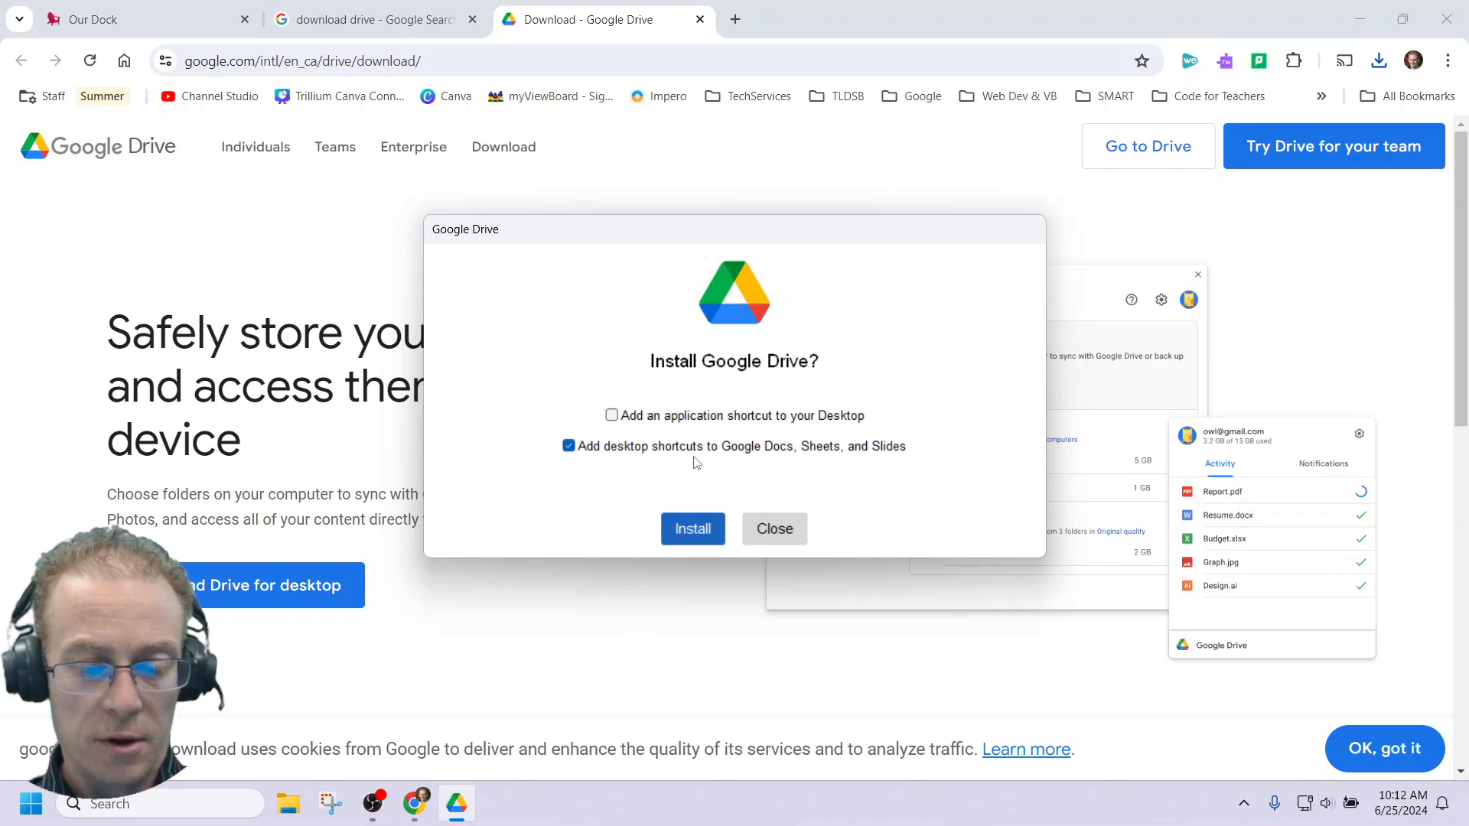
Install Google Drive without desktop shortcuts to Google Docs, Sheets and Slides, and launch it.
{"action": "left_click", "coordinate": [569, 447]}
{"action": "left_click", "coordinate": [568, 447]}
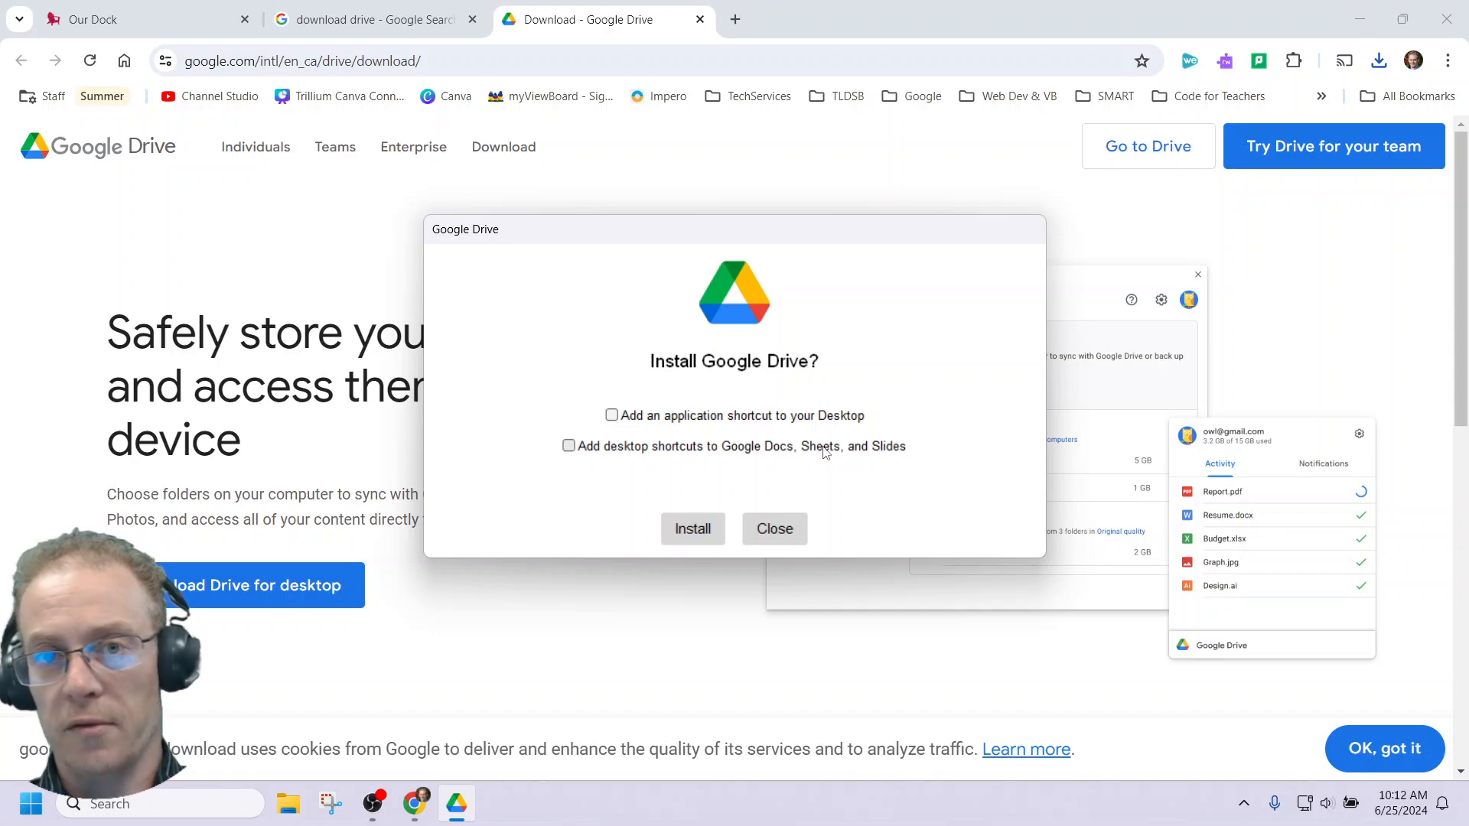
{"action": "left_click", "coordinate": [687, 528]}
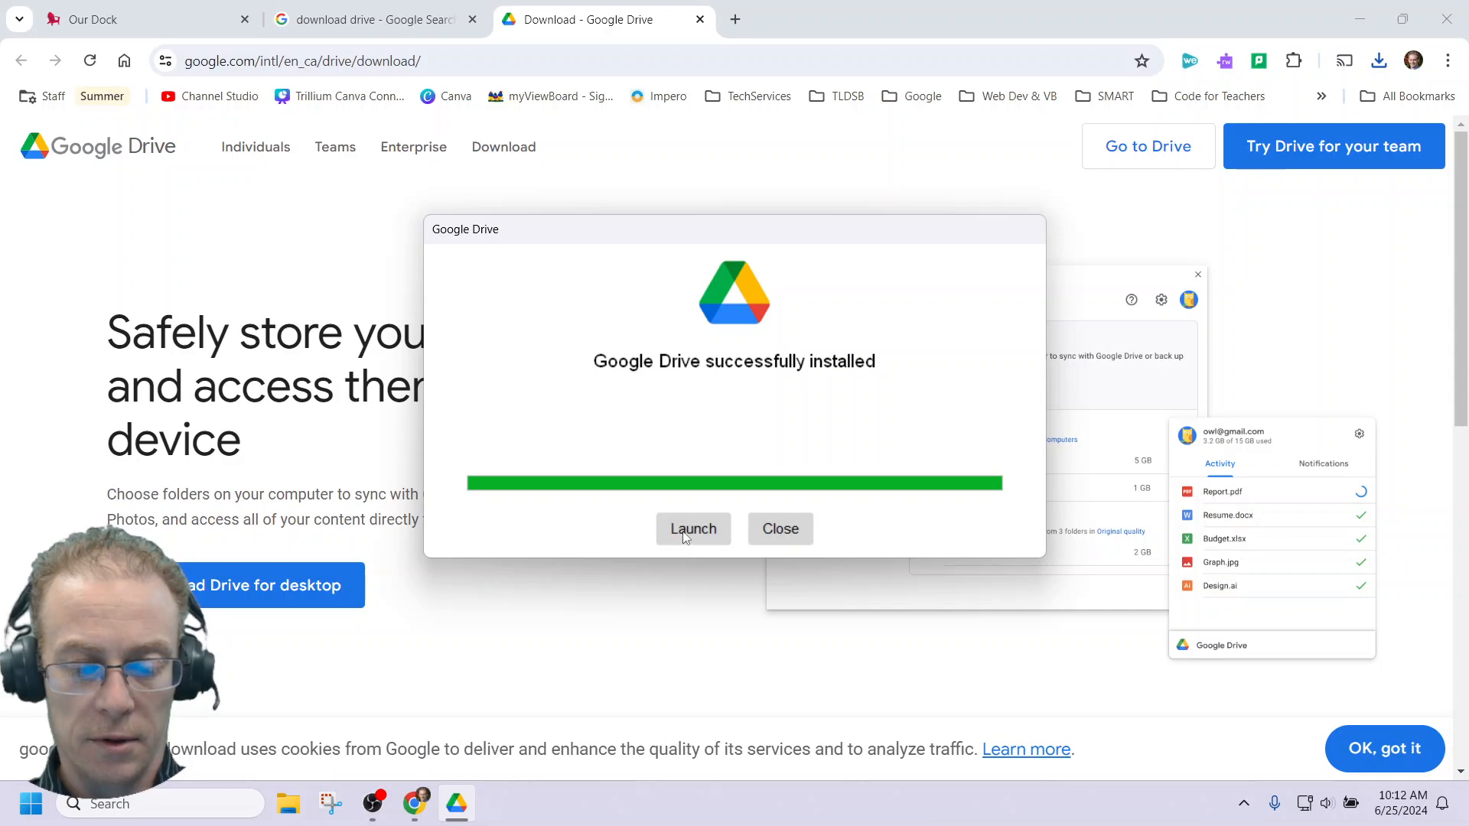
{"action": "left_click", "coordinate": [682, 531]}
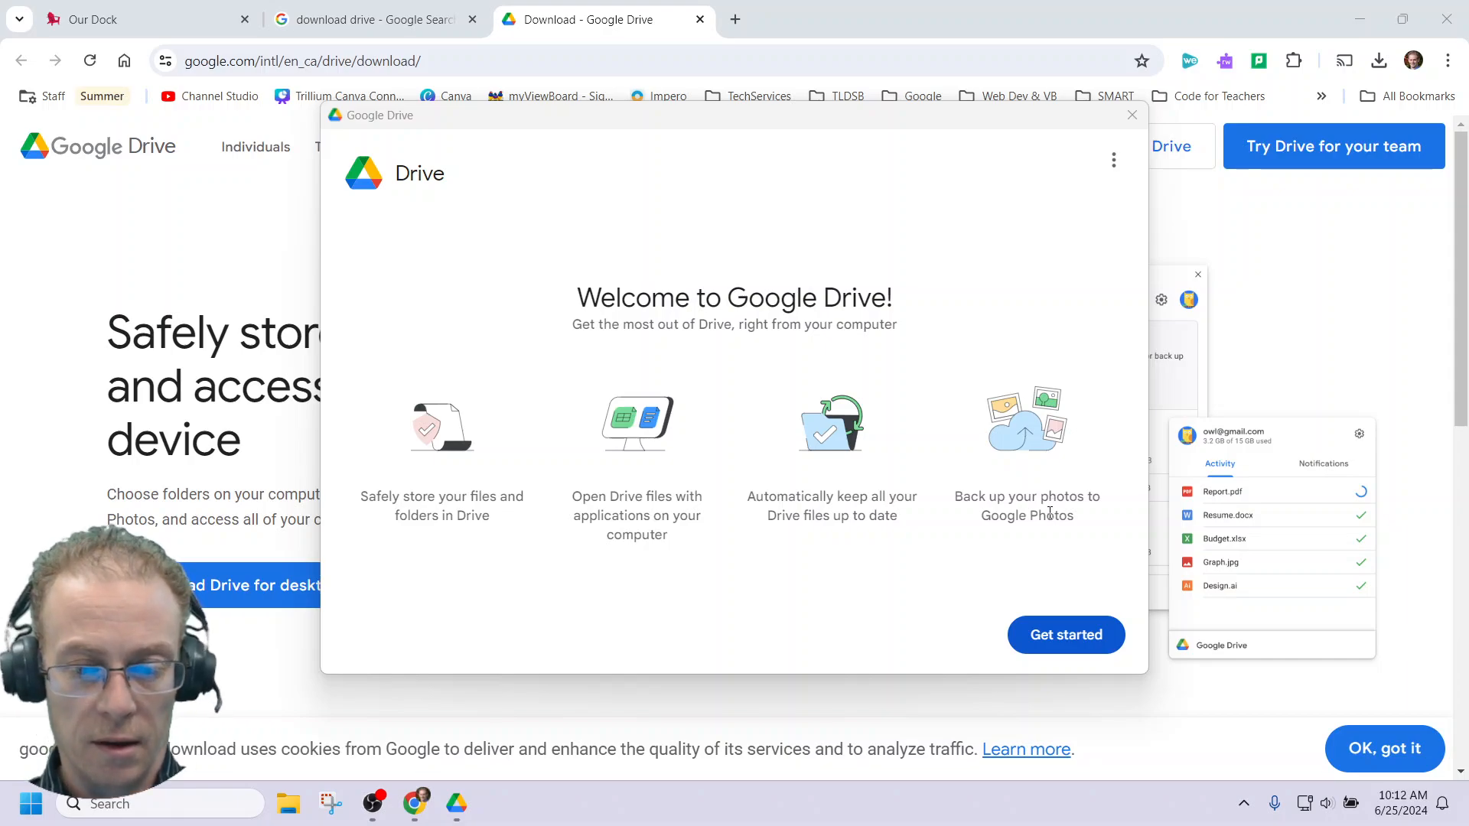
Start the Drive setup, sign in with the existing Google account in the browser and return to the setup window.
{"action": "left_click", "coordinate": [1113, 161]}
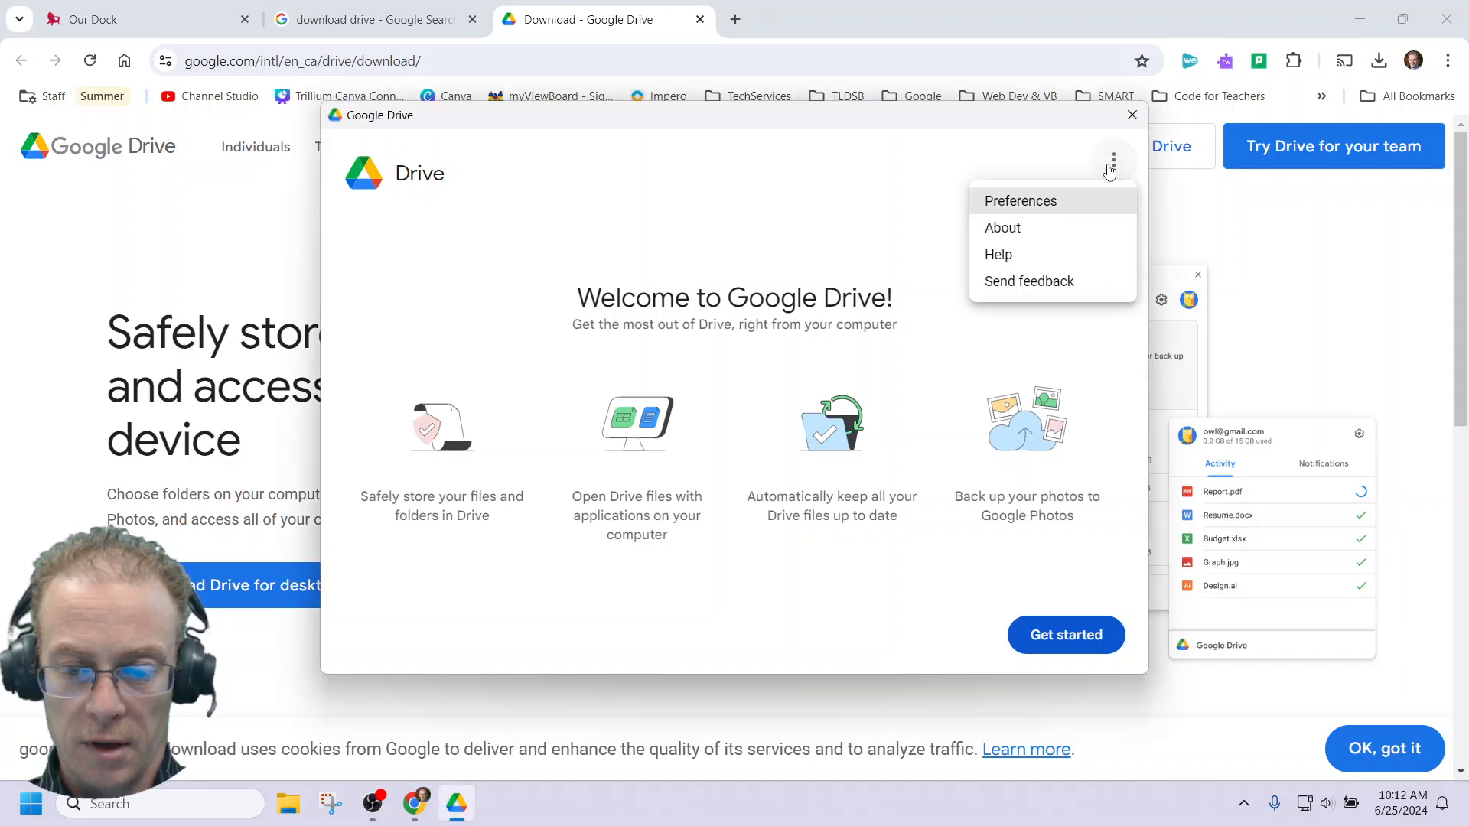
{"action": "left_click", "coordinate": [882, 253]}
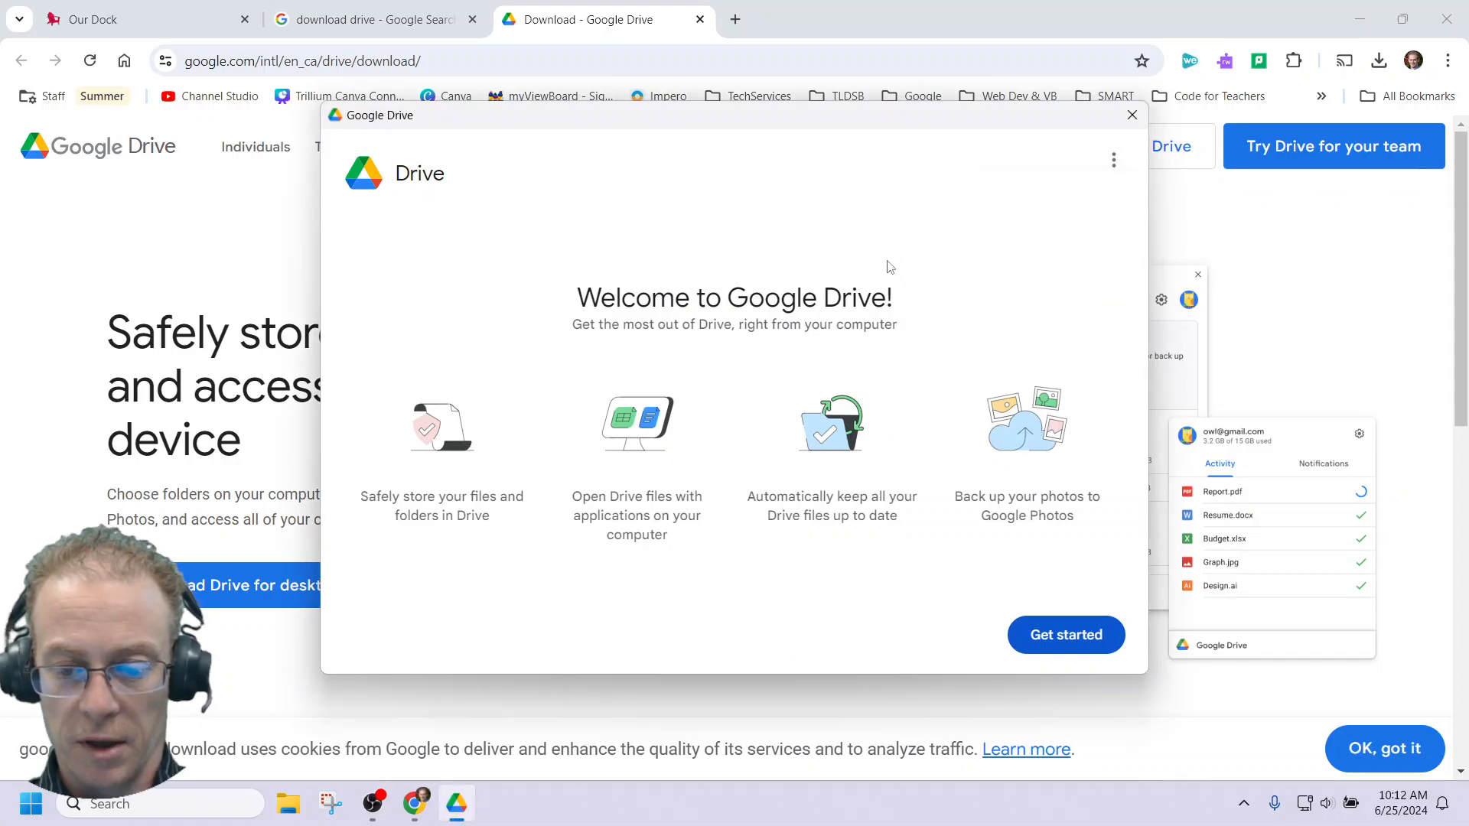
{"action": "left_click", "coordinate": [1066, 642]}
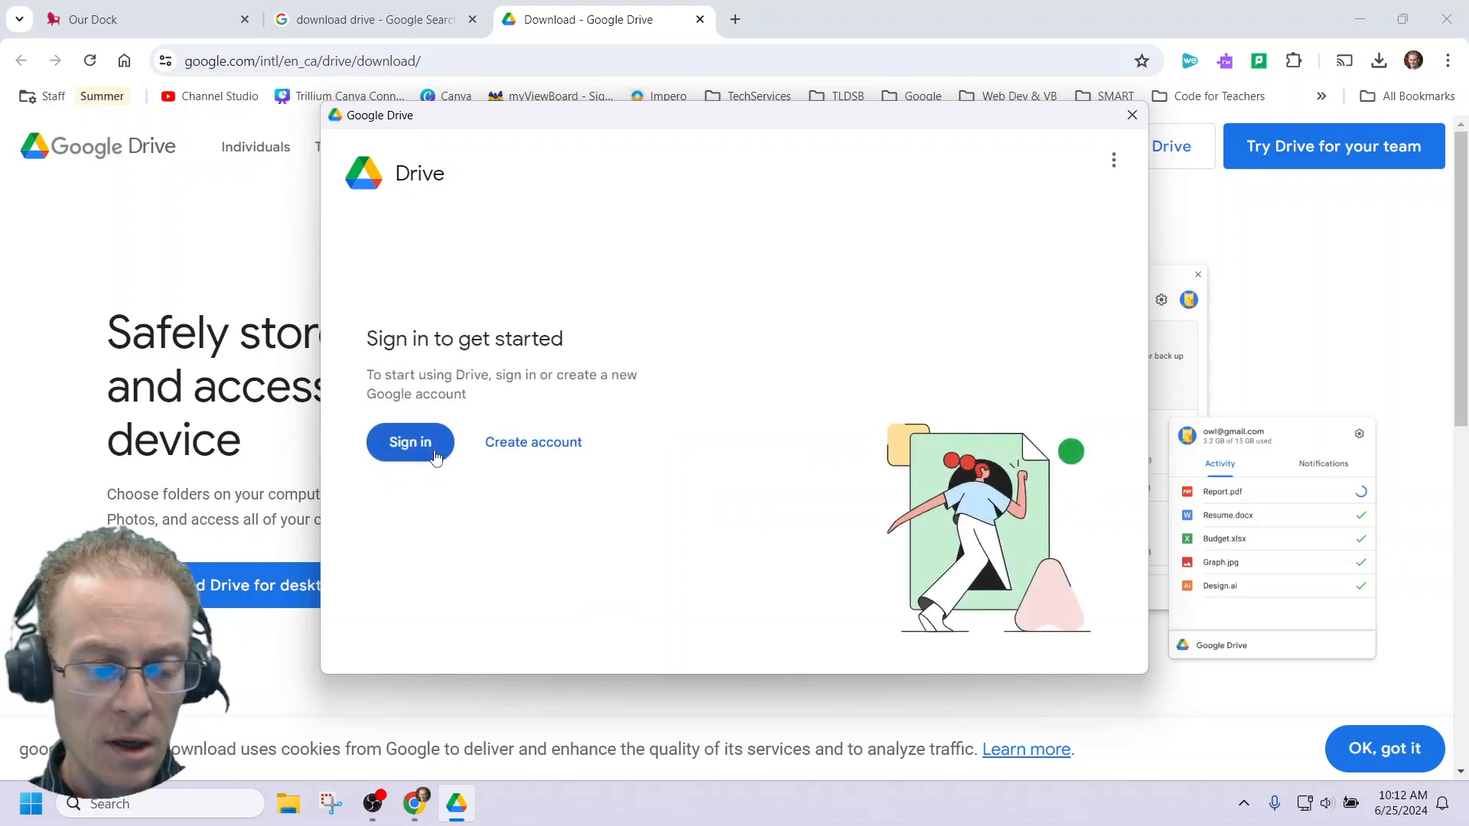
{"action": "left_click", "coordinate": [413, 443]}
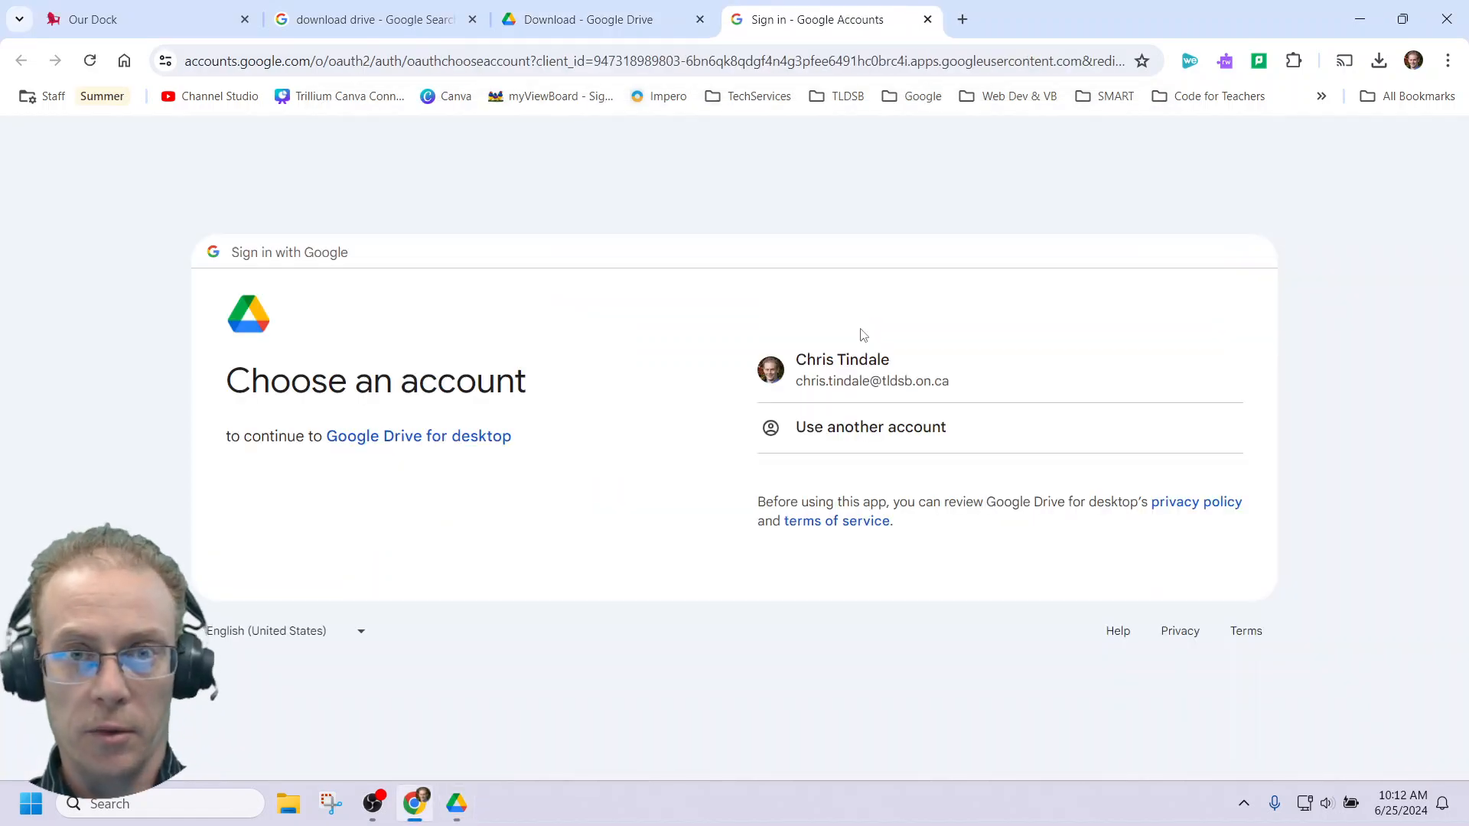
{"action": "left_click", "coordinate": [877, 383]}
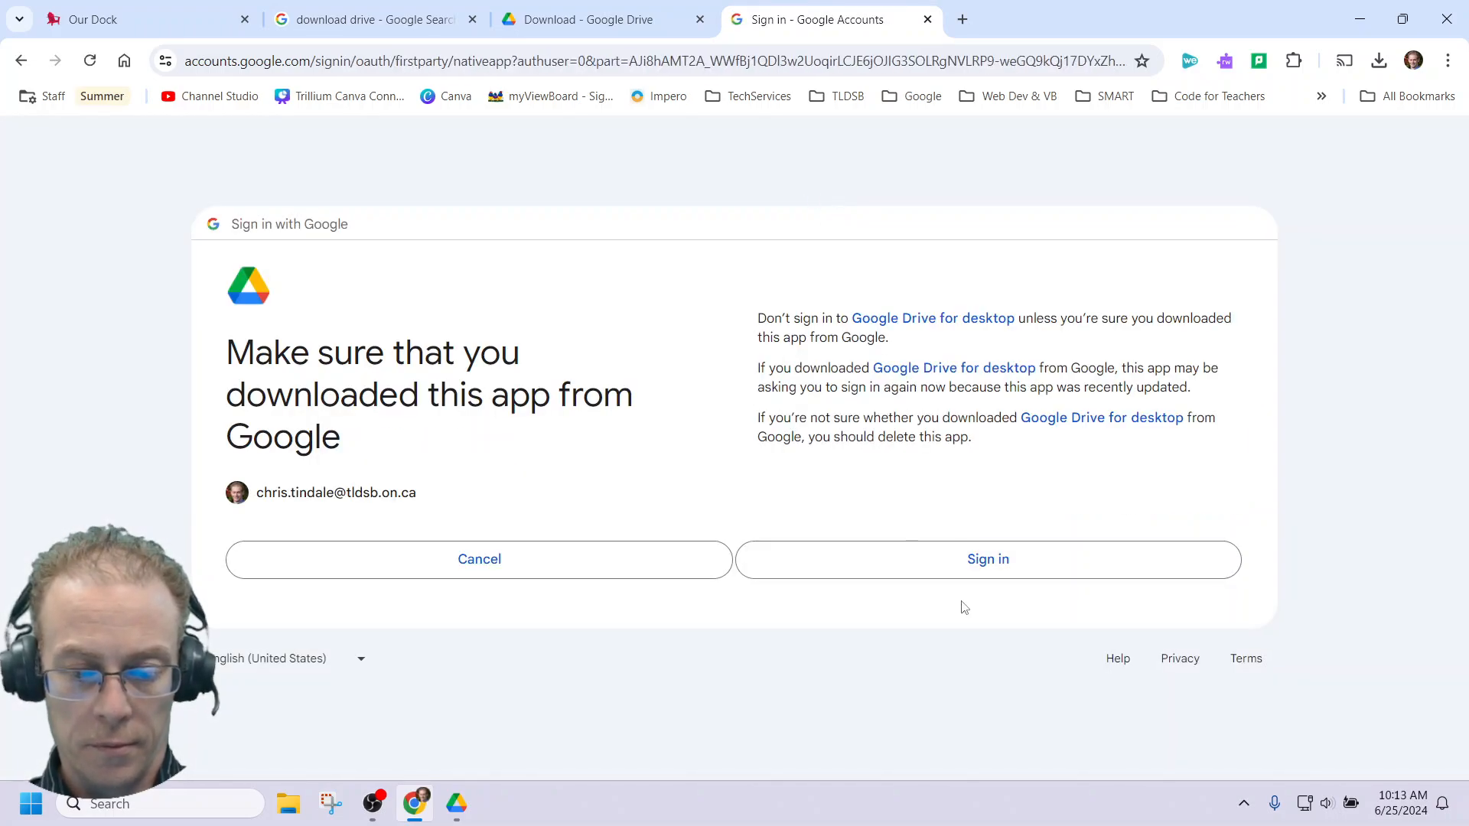
{"action": "left_click", "coordinate": [963, 561]}
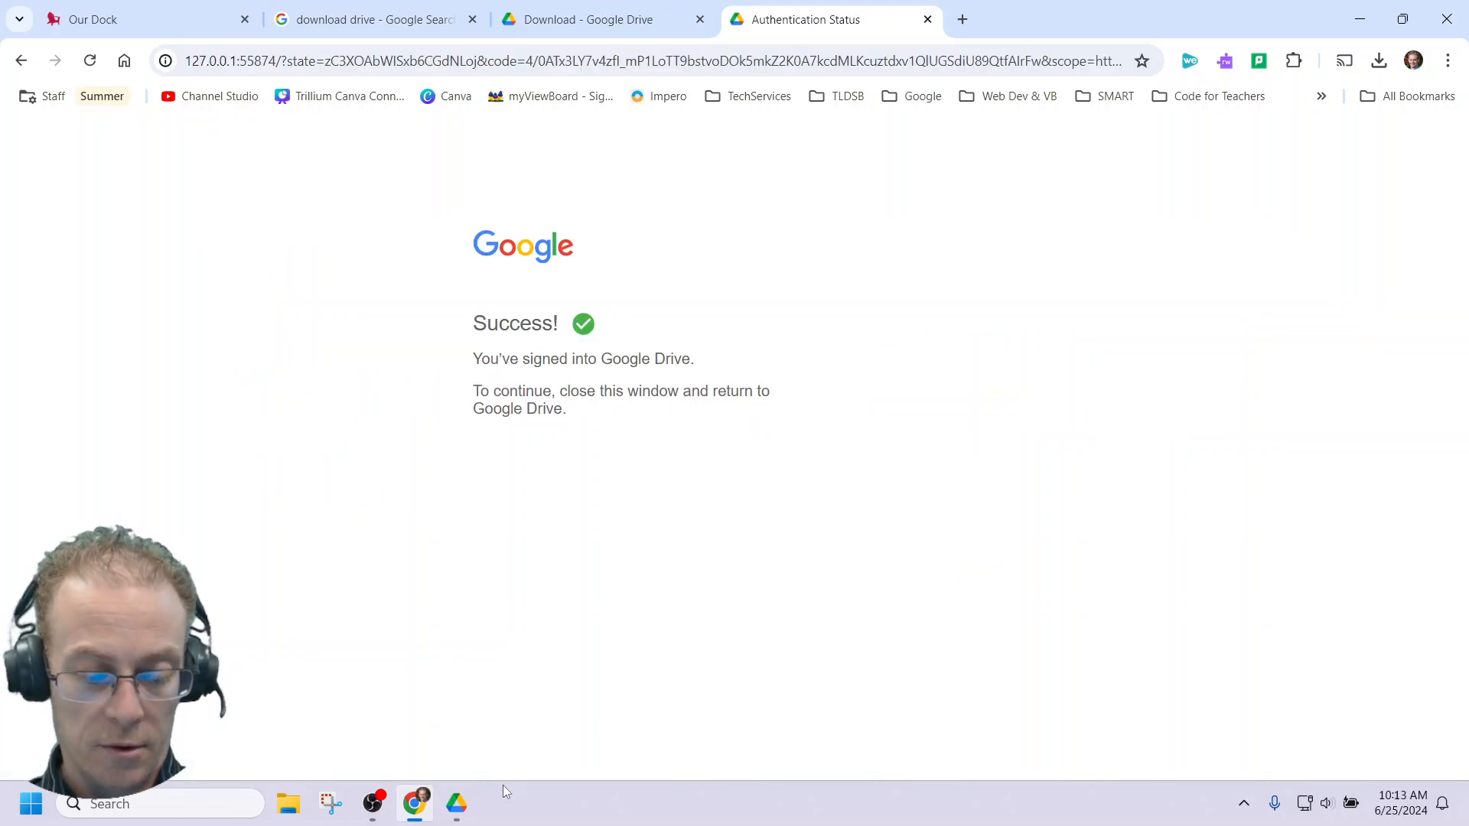
{"action": "left_click", "coordinate": [459, 805]}
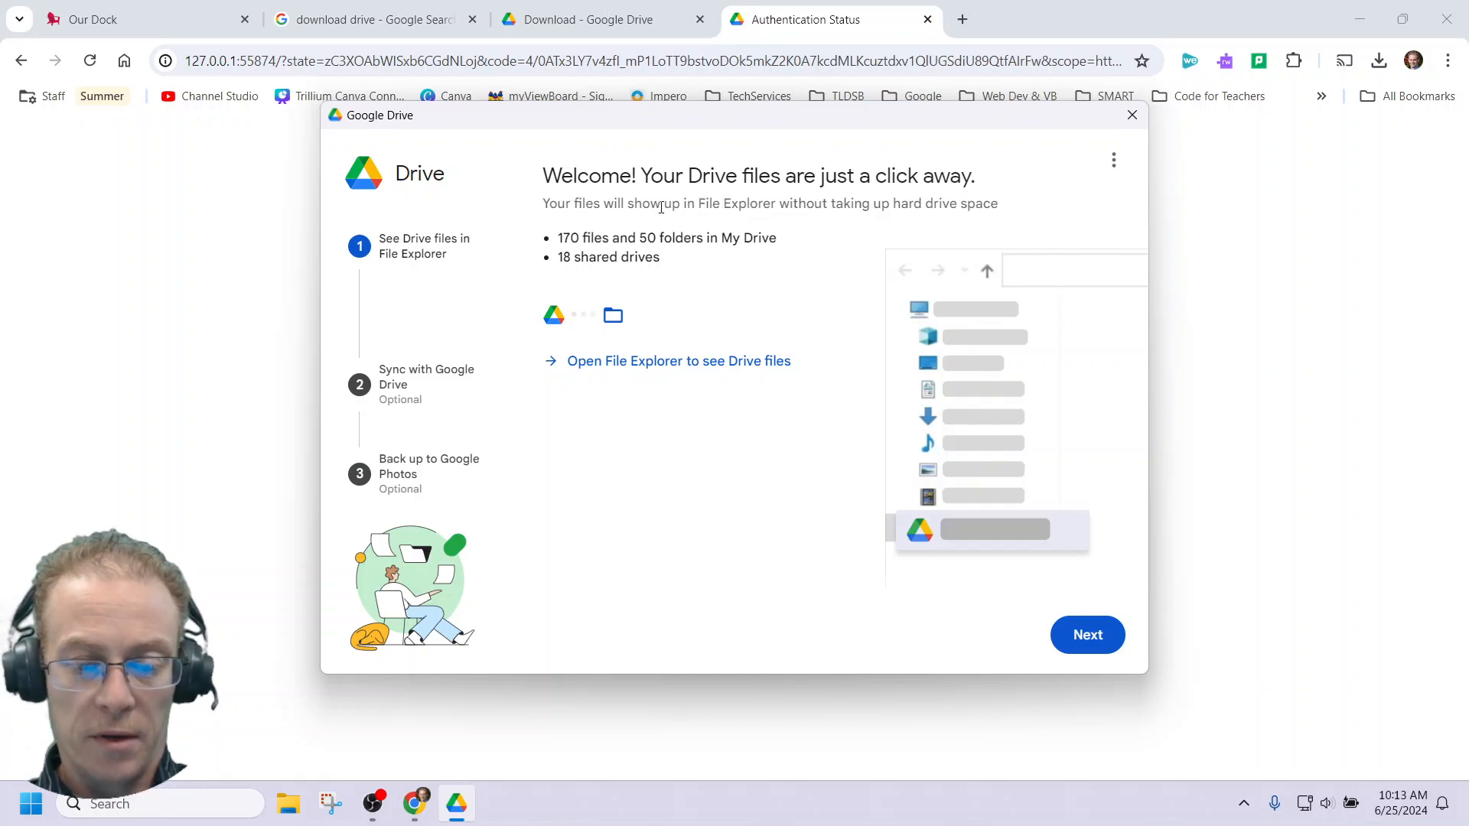
Review the setup pages on seeing Drive files in File Explorer and making files available offline.
{"action": "left_click_drag", "start_coordinate": [680, 204], "coordinate": [932, 204]}
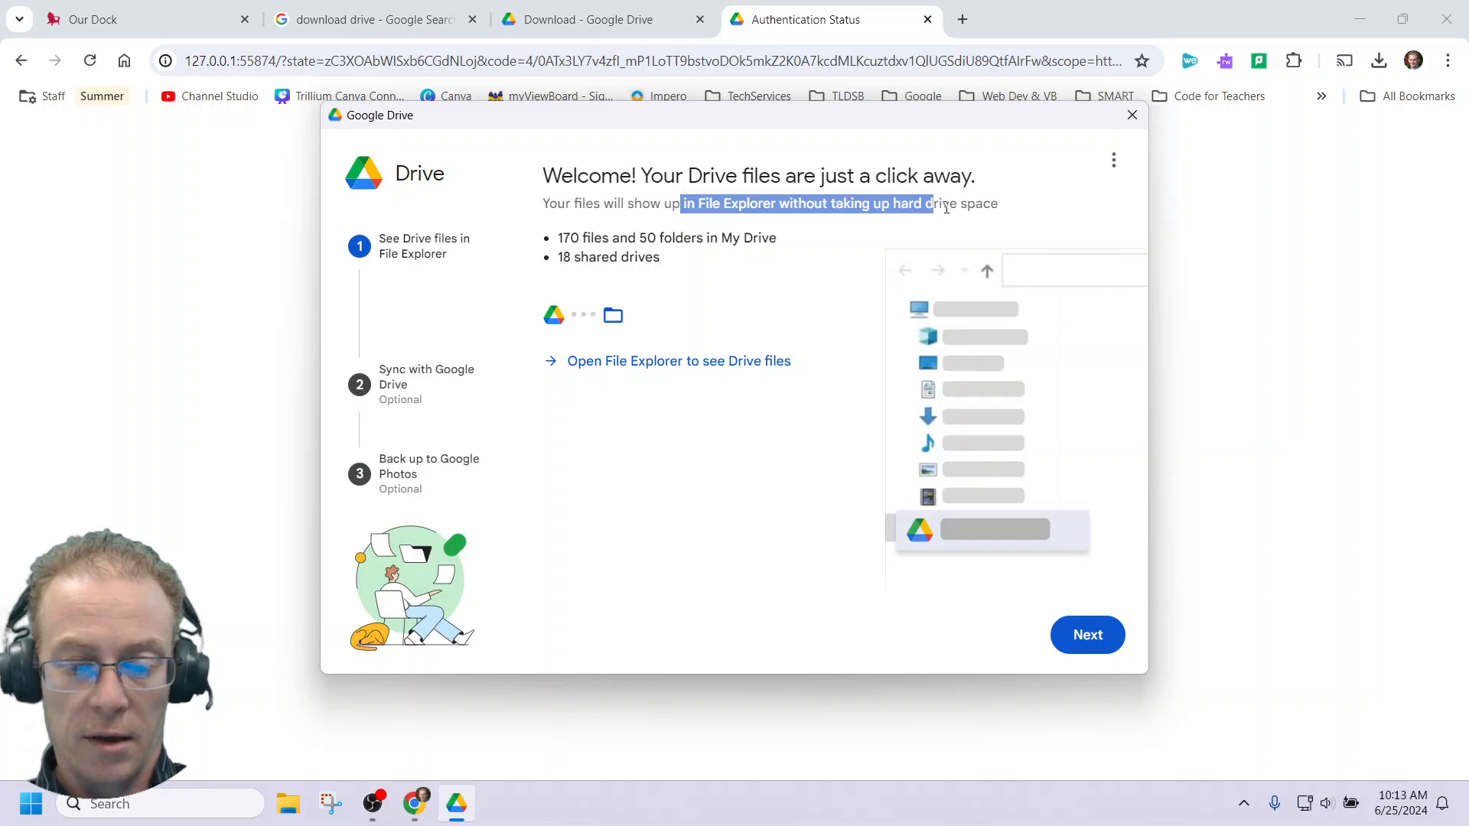
{"action": "left_click", "coordinate": [860, 222]}
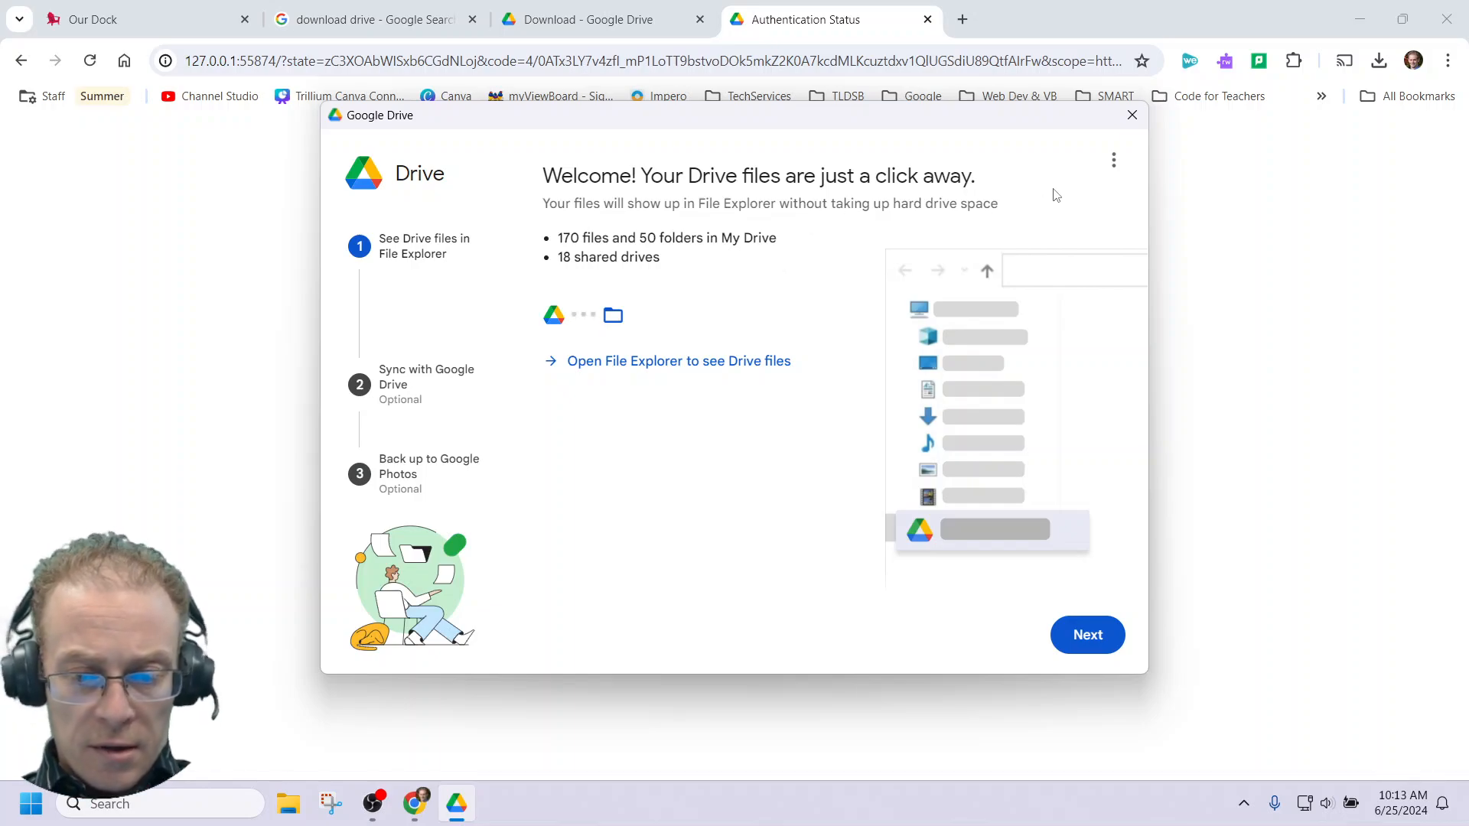
{"action": "left_click", "coordinate": [1114, 160]}
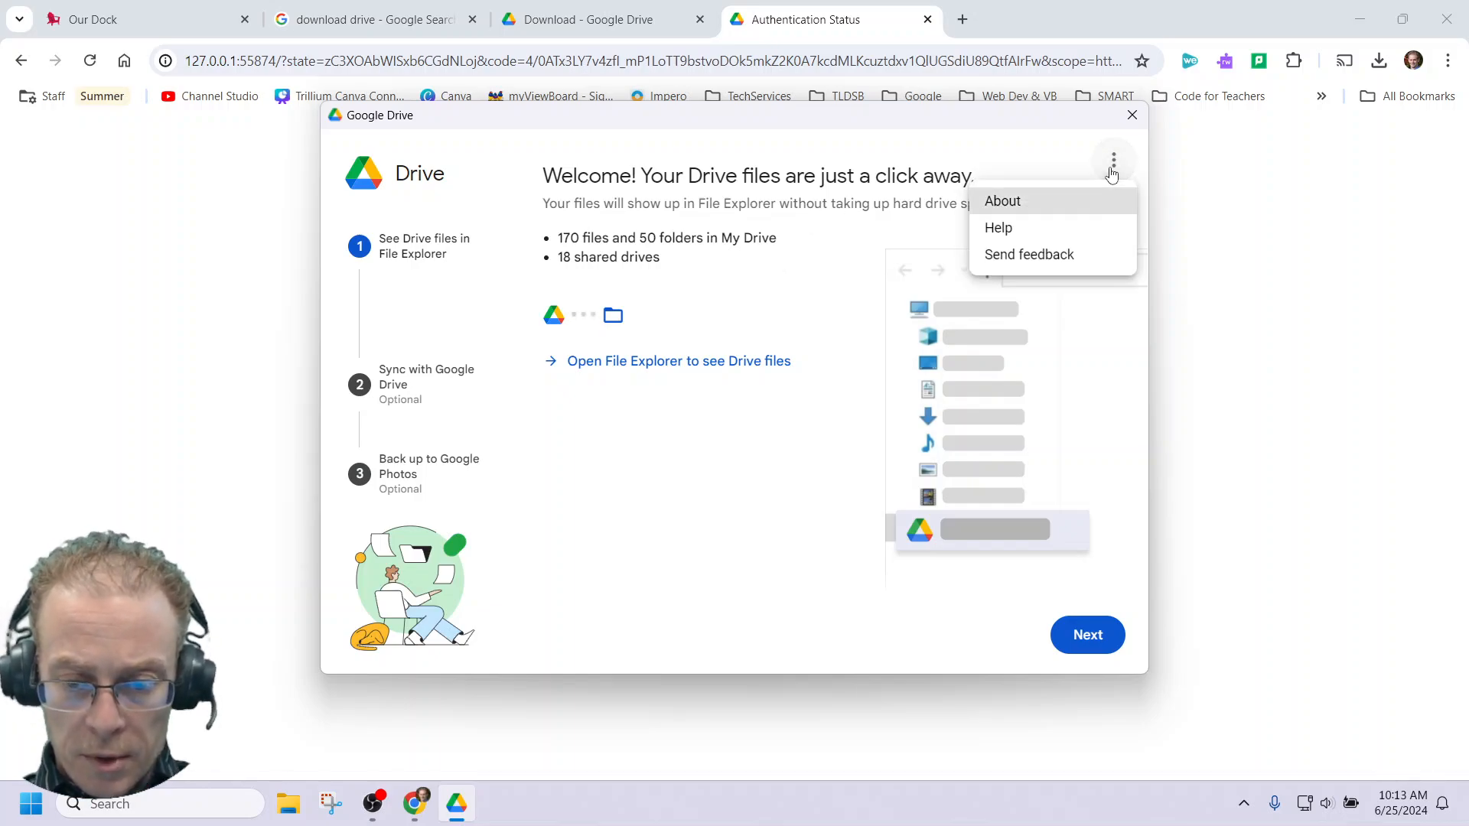
{"action": "left_click", "coordinate": [721, 232]}
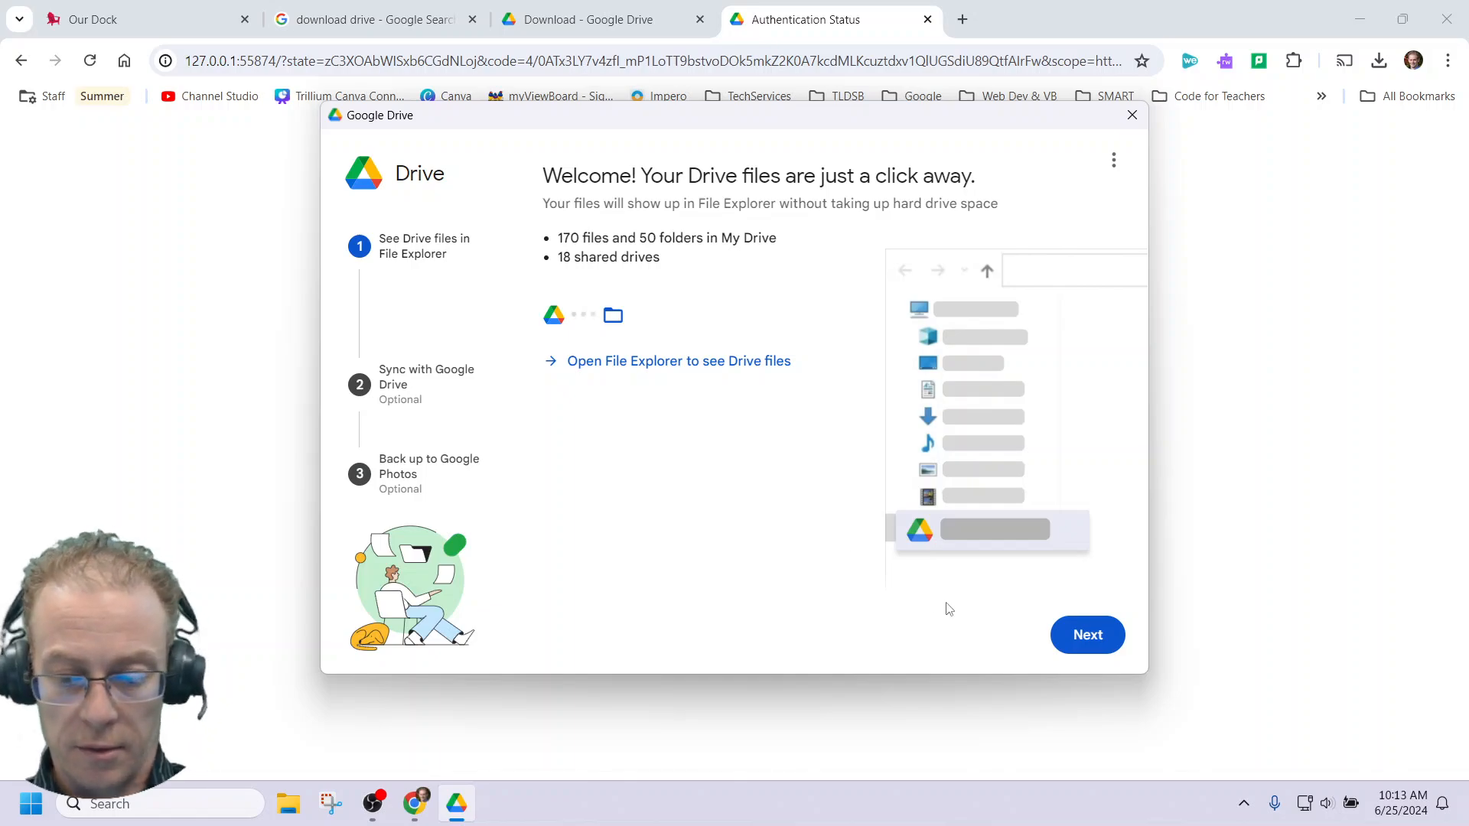
{"action": "left_click", "coordinate": [1087, 637]}
{"action": "left_click", "coordinate": [1087, 638]}
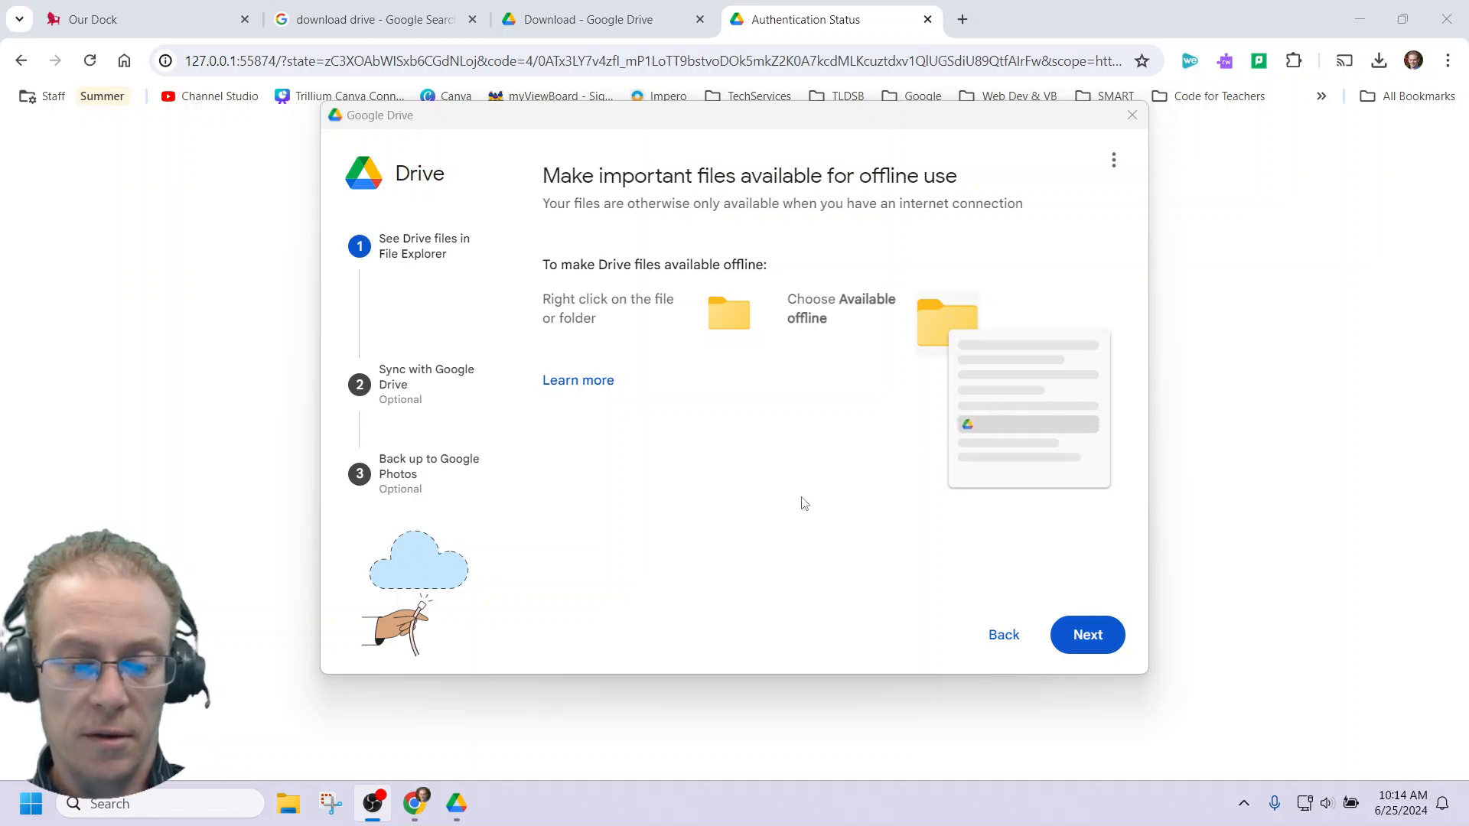
{"action": "left_click", "coordinate": [1001, 636]}
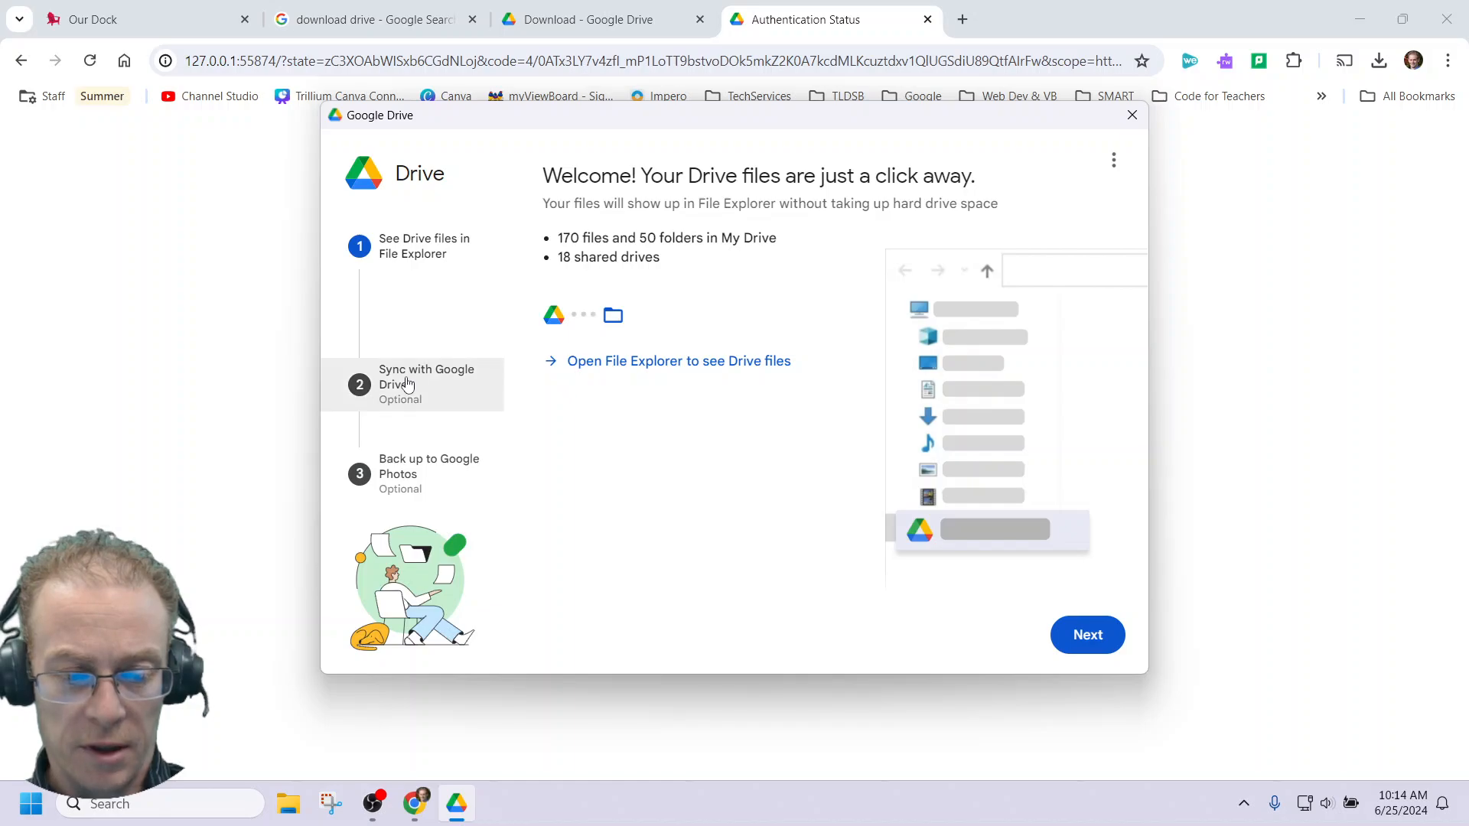
Skip syncing computer folders to Google Drive and dismiss the explanation of sync versus Google Photos backup.
{"action": "left_click", "coordinate": [446, 381]}
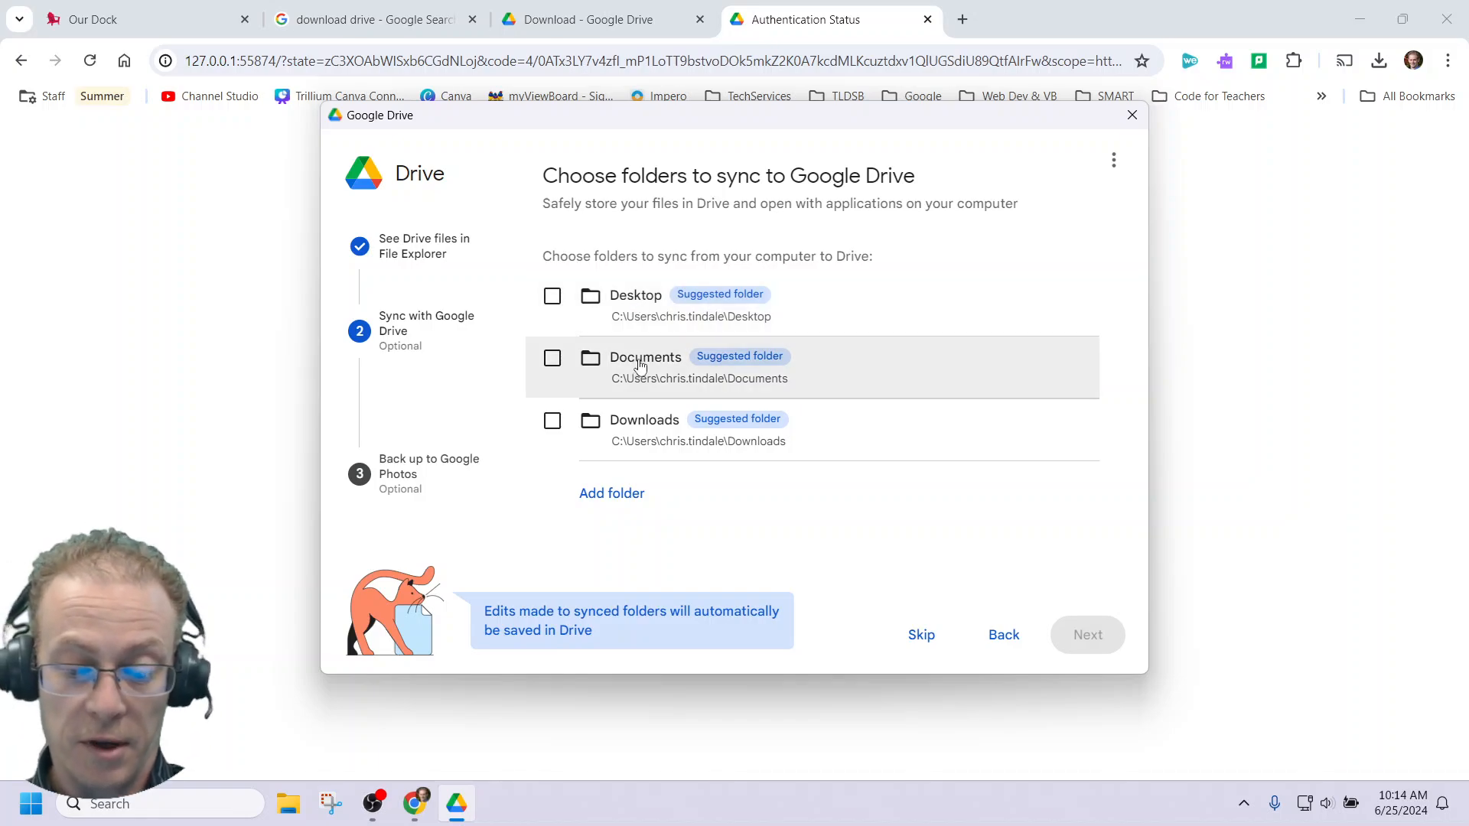
{"action": "left_click", "coordinate": [920, 636]}
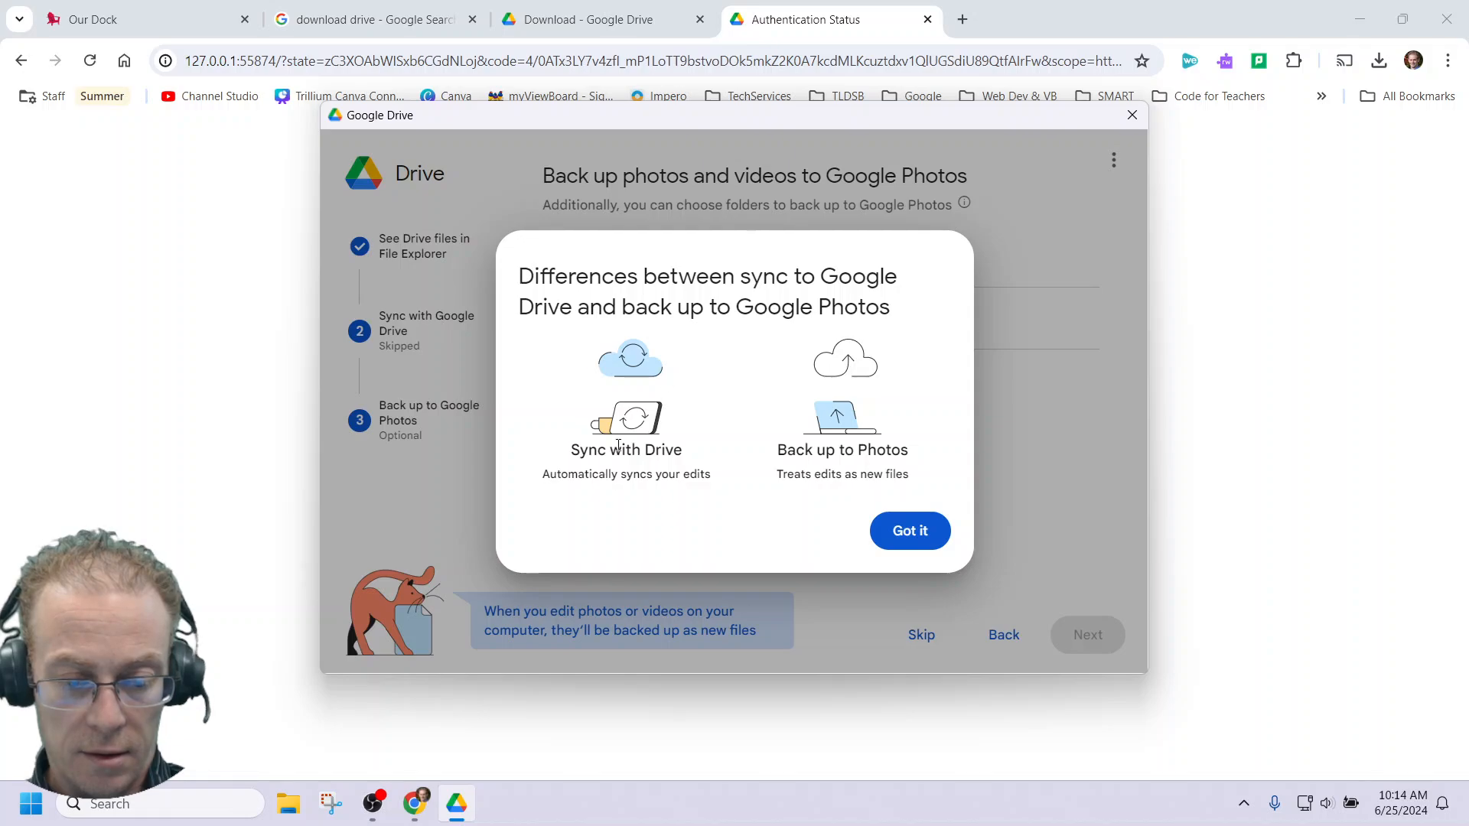
{"action": "left_click", "coordinate": [908, 539]}
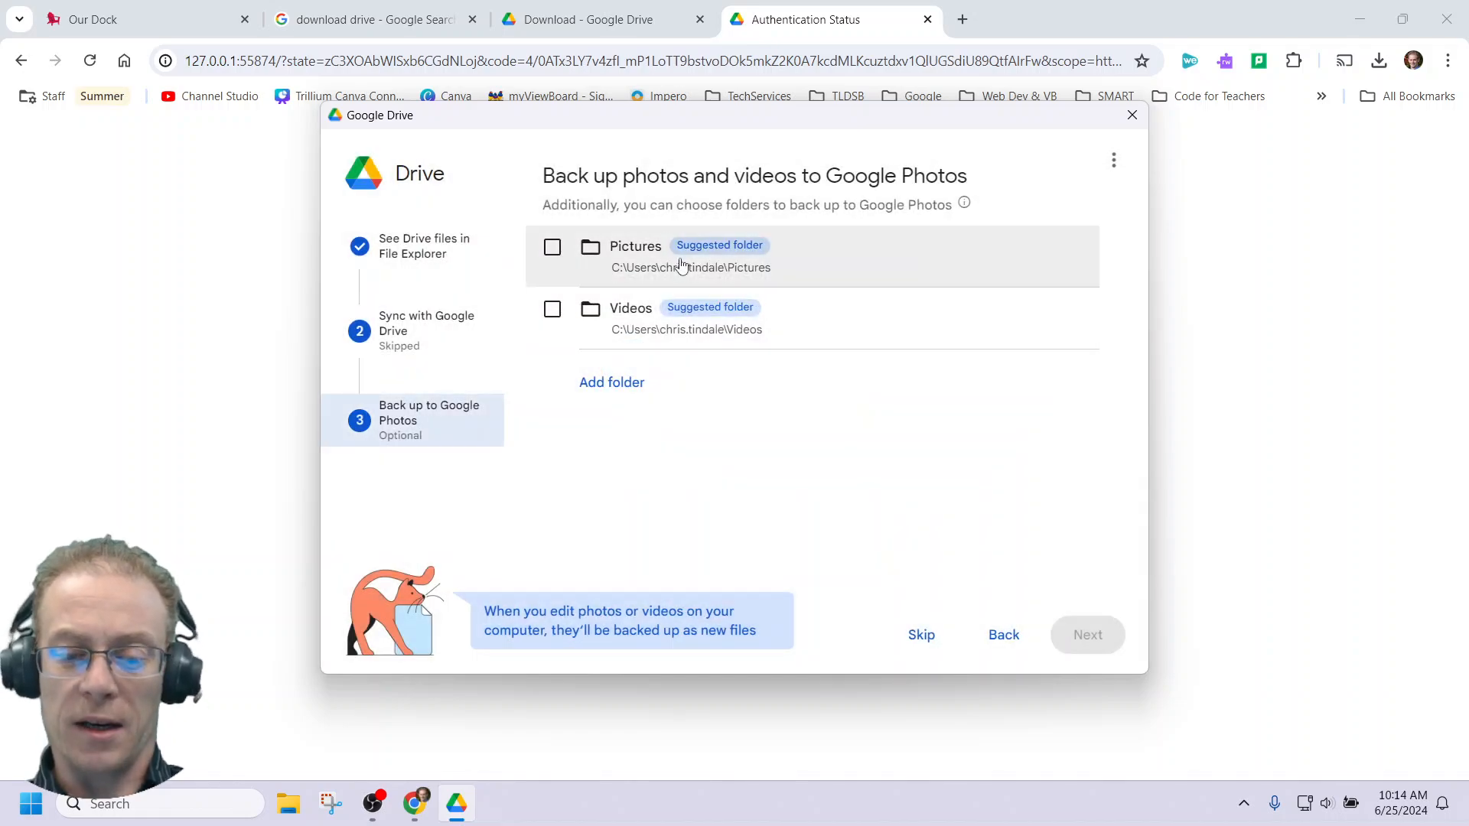
Skip backing up the Pictures and Videos folders to Google Photos and finish the setup by opening Drive.
{"action": "left_click_drag", "start_coordinate": [945, 176], "coordinate": [890, 247]}
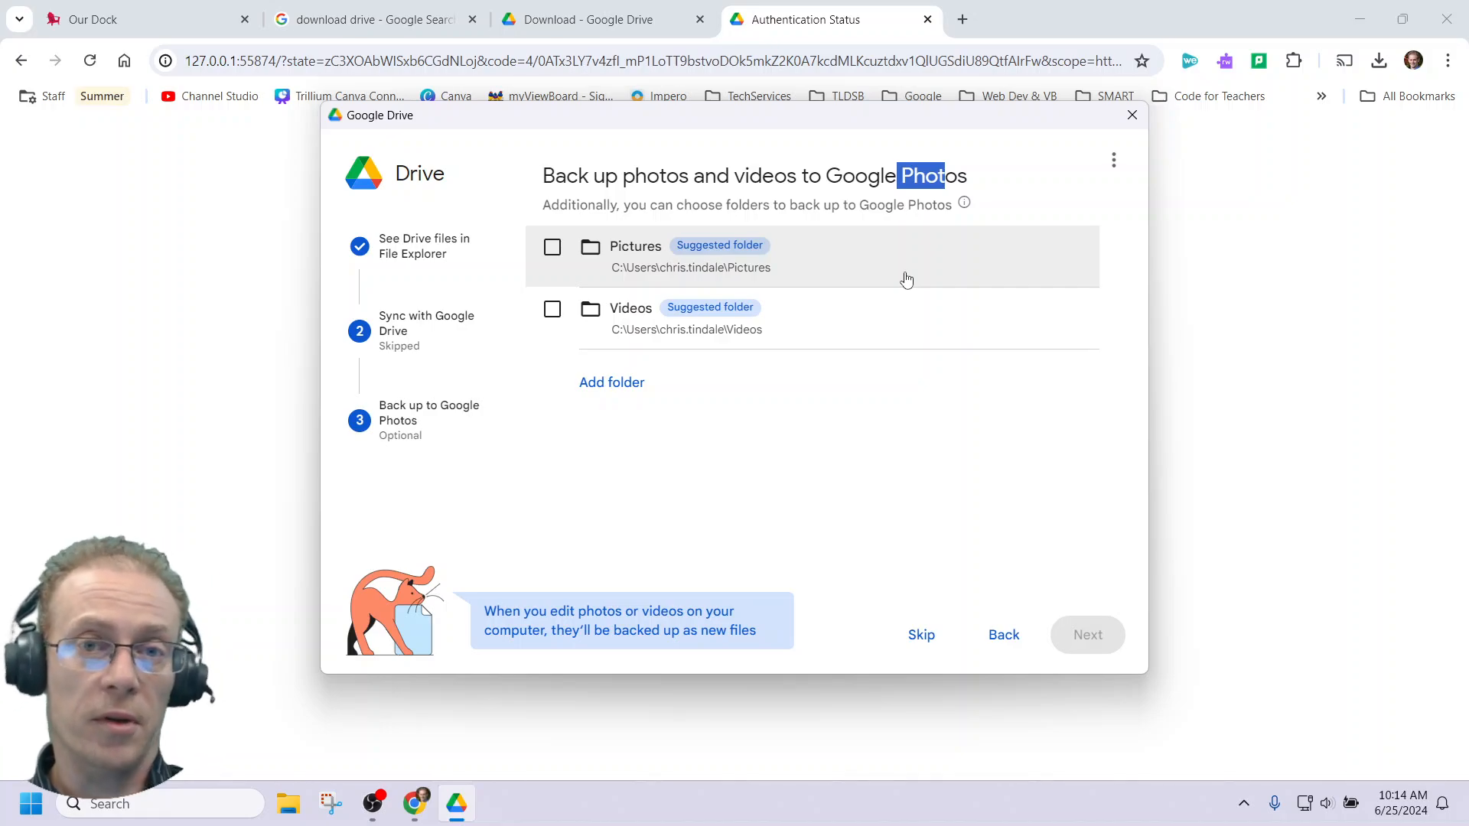
{"action": "double_click", "coordinate": [934, 171]}
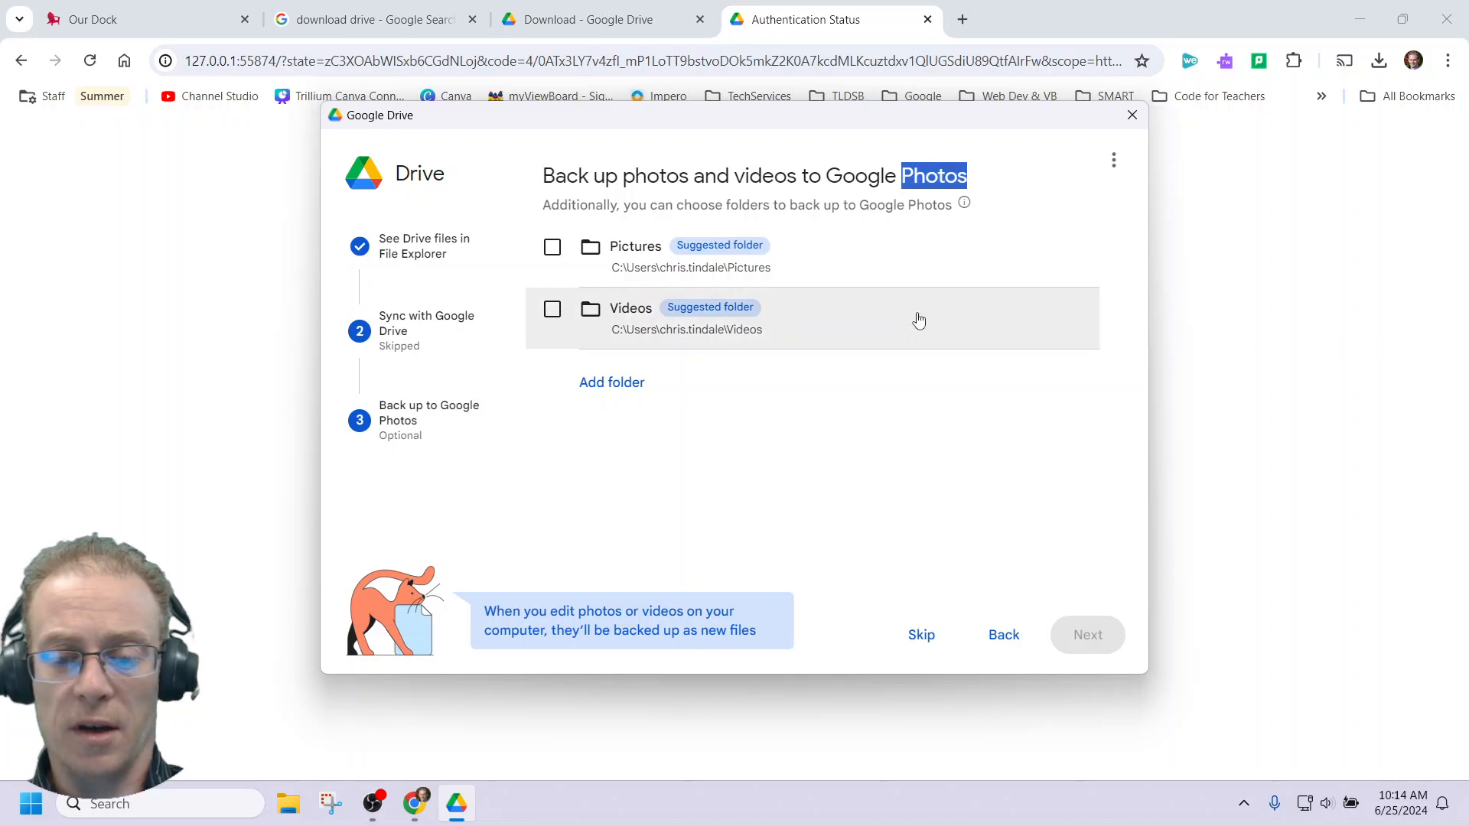
{"action": "left_click", "coordinate": [1001, 176]}
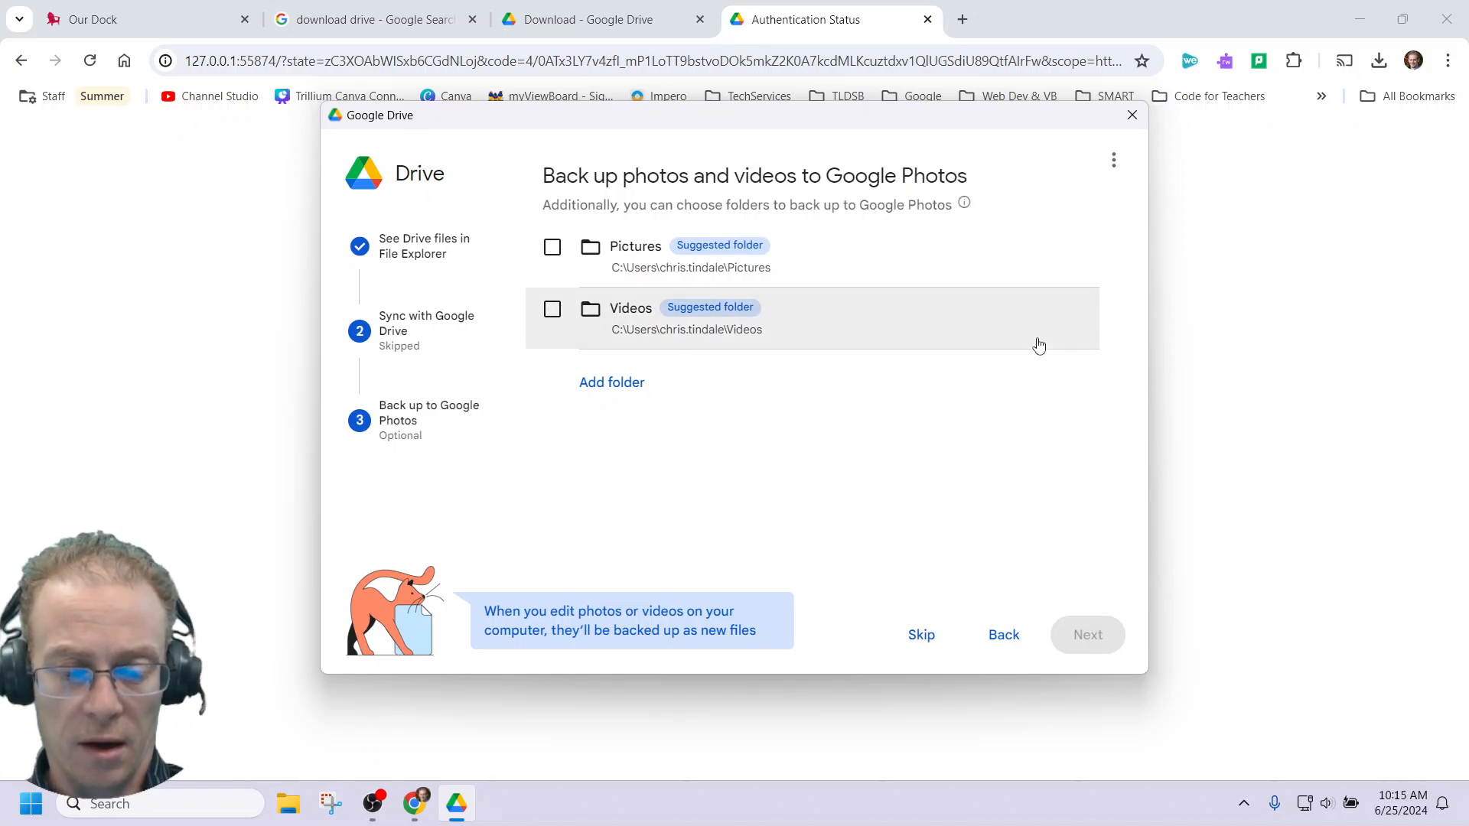
{"action": "left_click", "coordinate": [923, 638]}
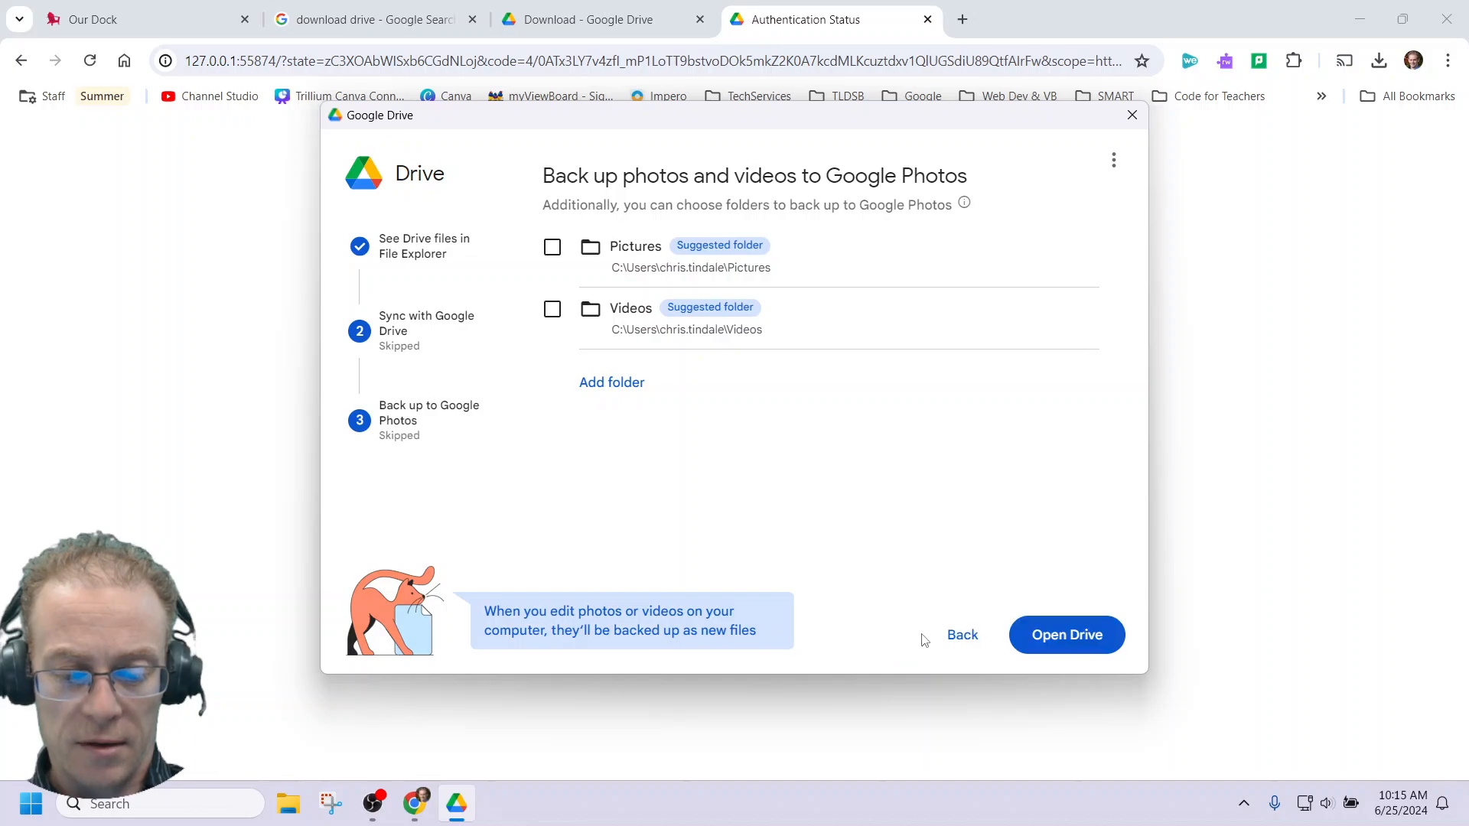
{"action": "left_click", "coordinate": [1079, 638]}
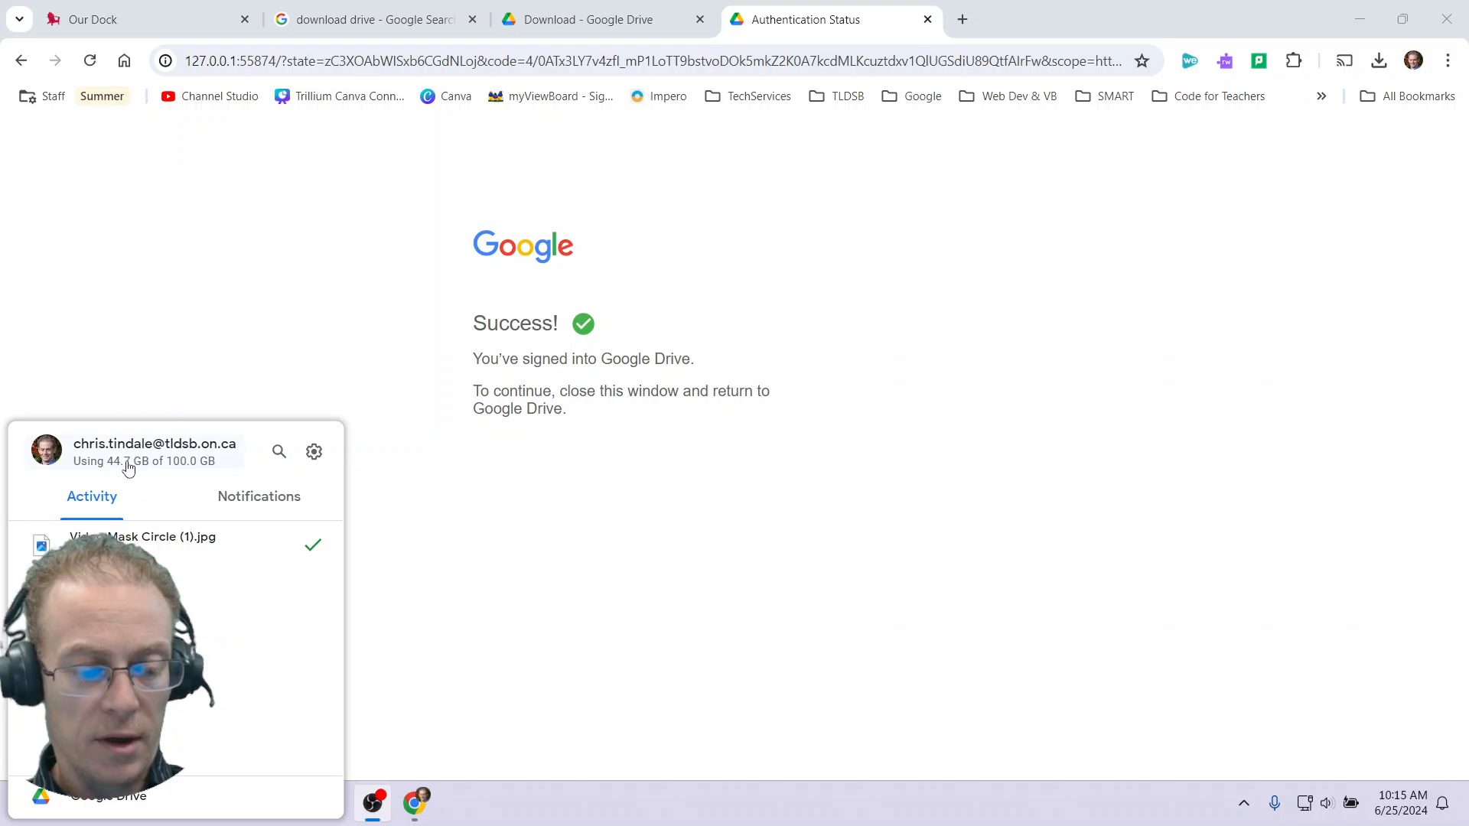
Open the Google Drive preferences and review the My Drive syncing options for streaming and mirroring files.
{"action": "left_click", "coordinate": [313, 451]}
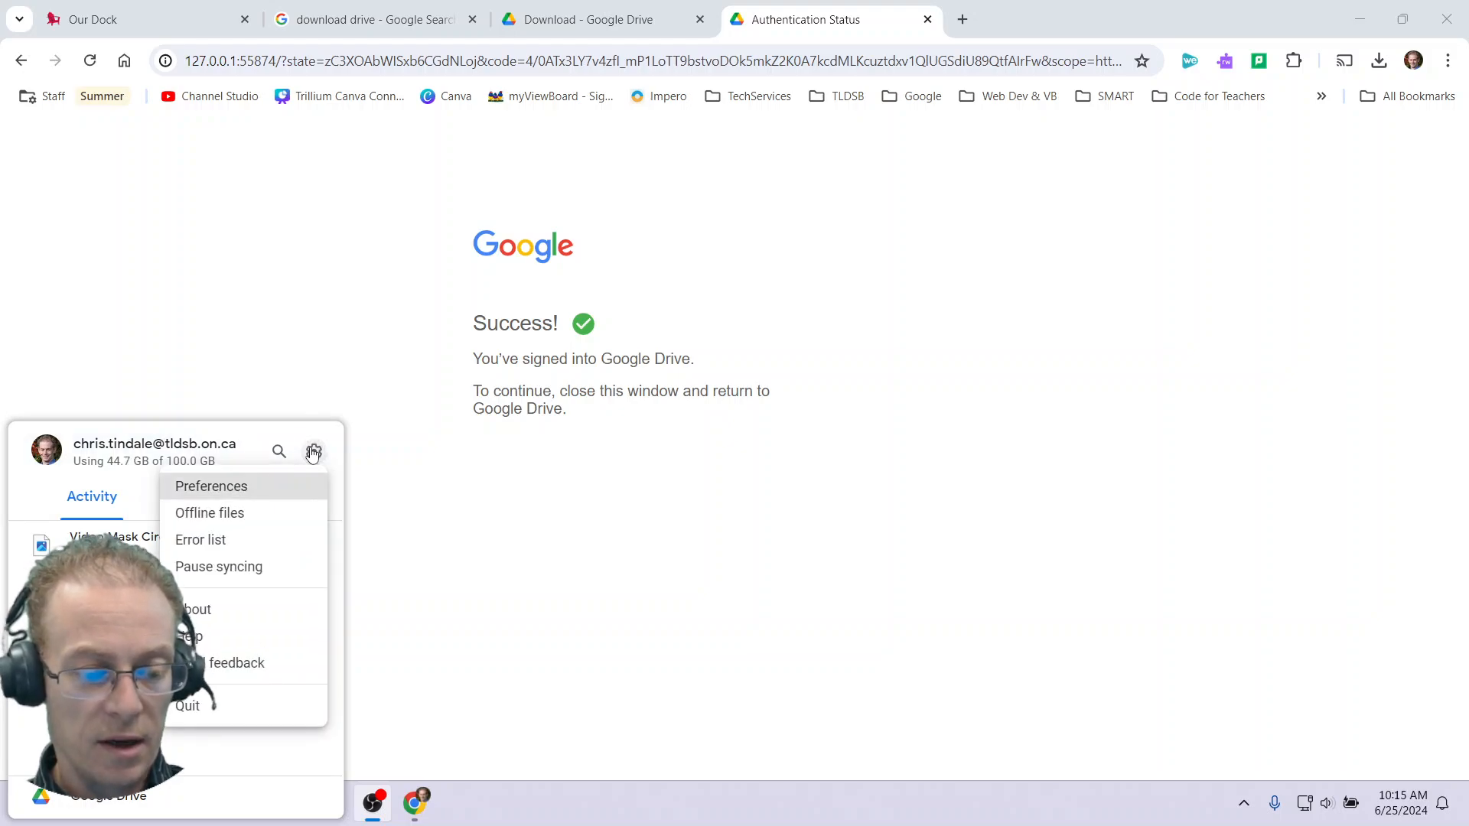
{"action": "left_click", "coordinate": [228, 490]}
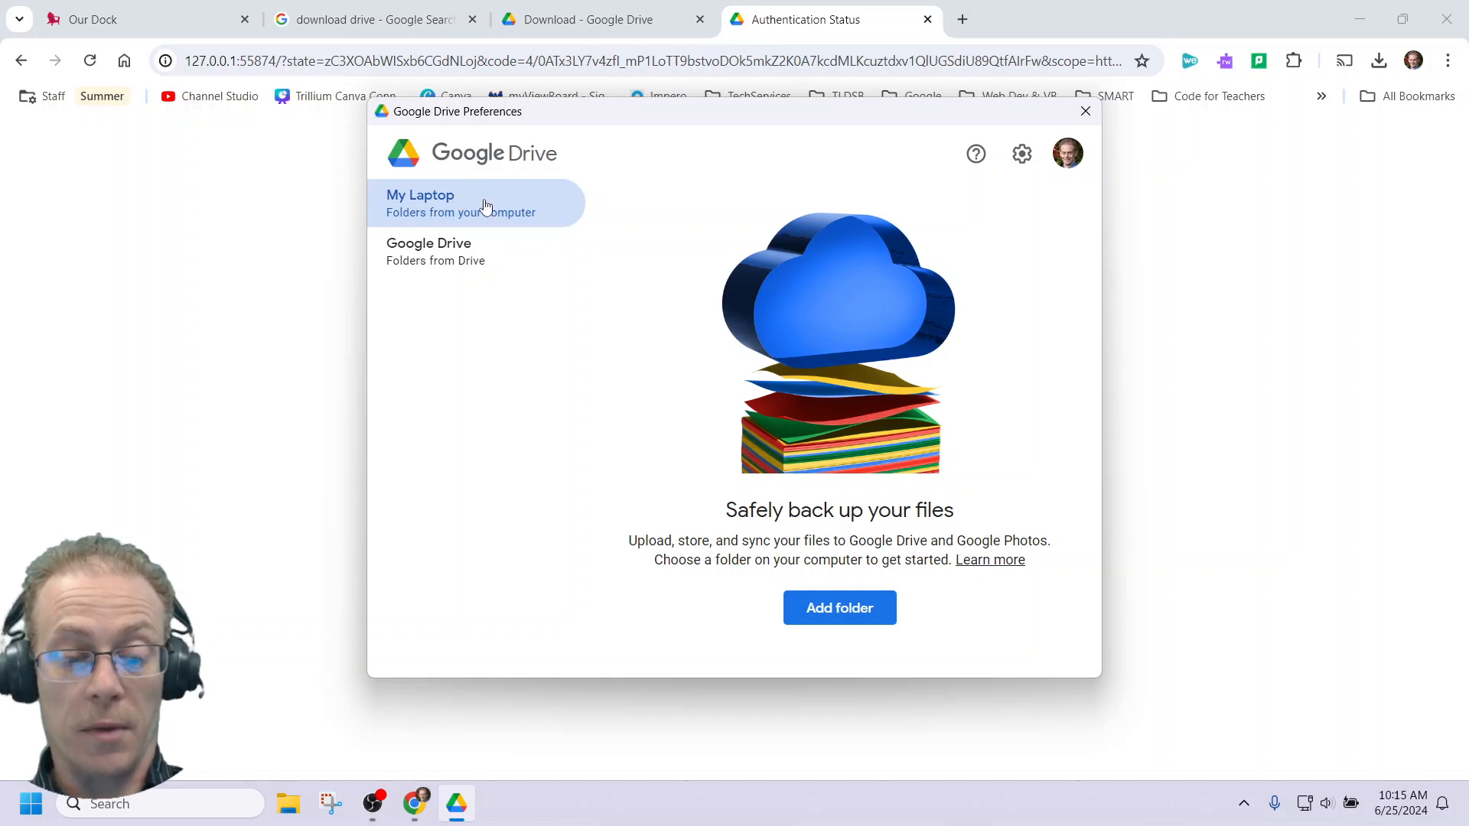
{"action": "left_click", "coordinate": [489, 262]}
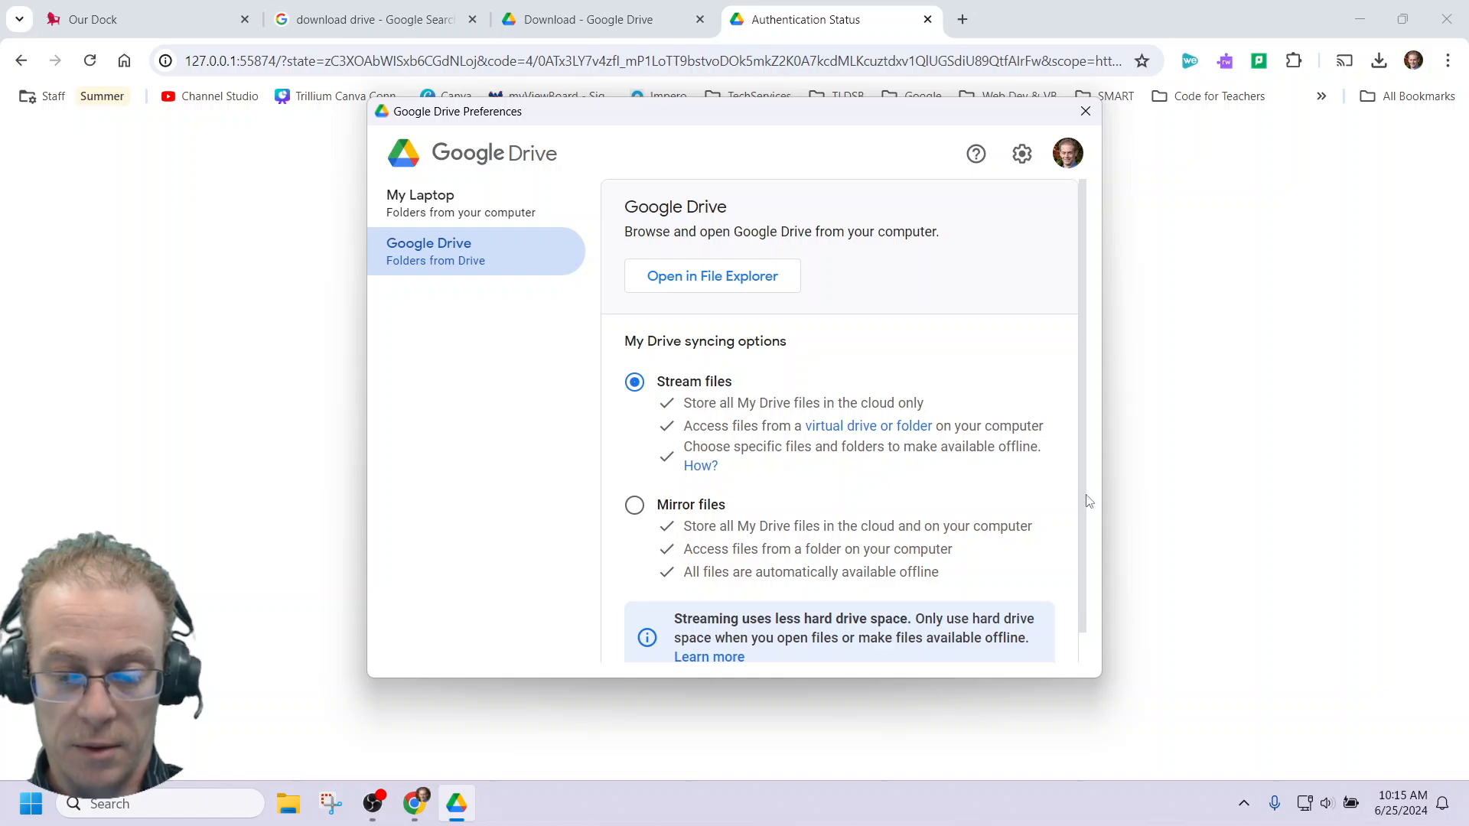
{"action": "scroll", "coordinate": [1081, 502], "scroll_direction": "down", "scroll_amount": 1}
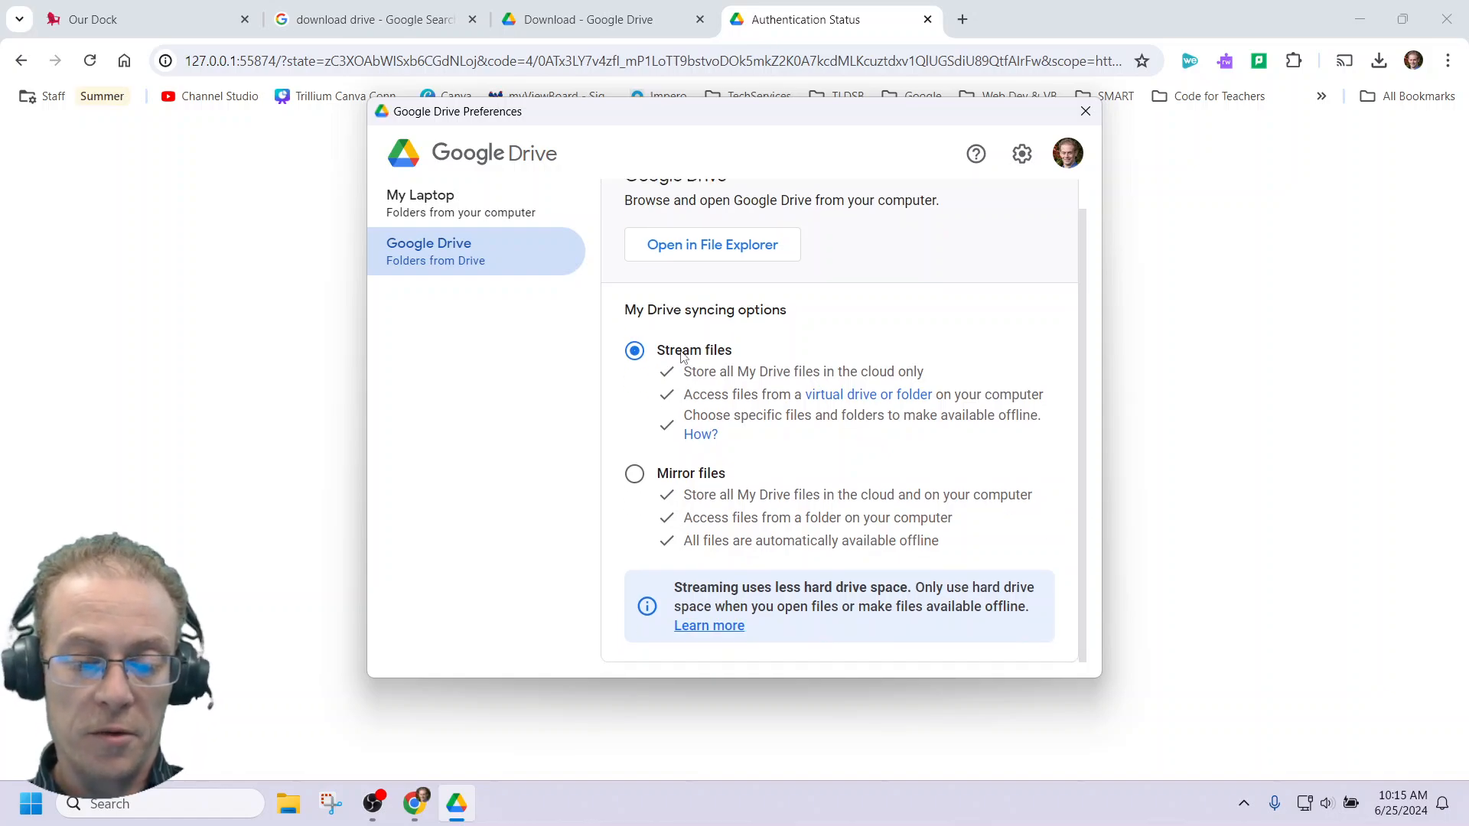
Switch the My Drive syncing option from streaming to Mirror files and confirm the proposed My Drive folder location.
{"action": "left_click_drag", "start_coordinate": [682, 353], "coordinate": [712, 354]}
{"action": "left_click_drag", "start_coordinate": [677, 476], "coordinate": [695, 475]}
{"action": "left_click", "coordinate": [788, 464]}
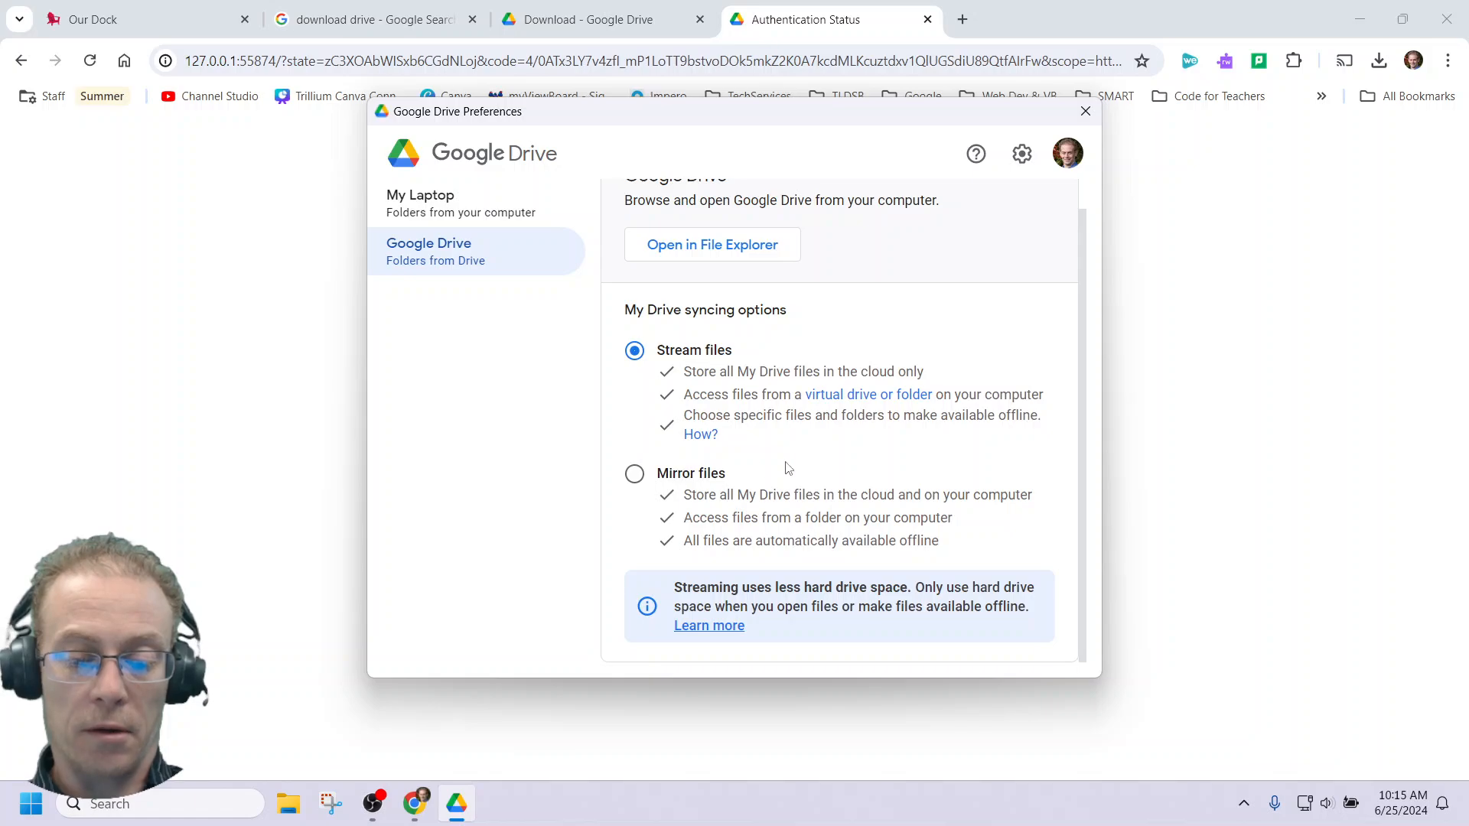
{"action": "scroll", "coordinate": [885, 367], "scroll_direction": "up", "scroll_amount": 1}
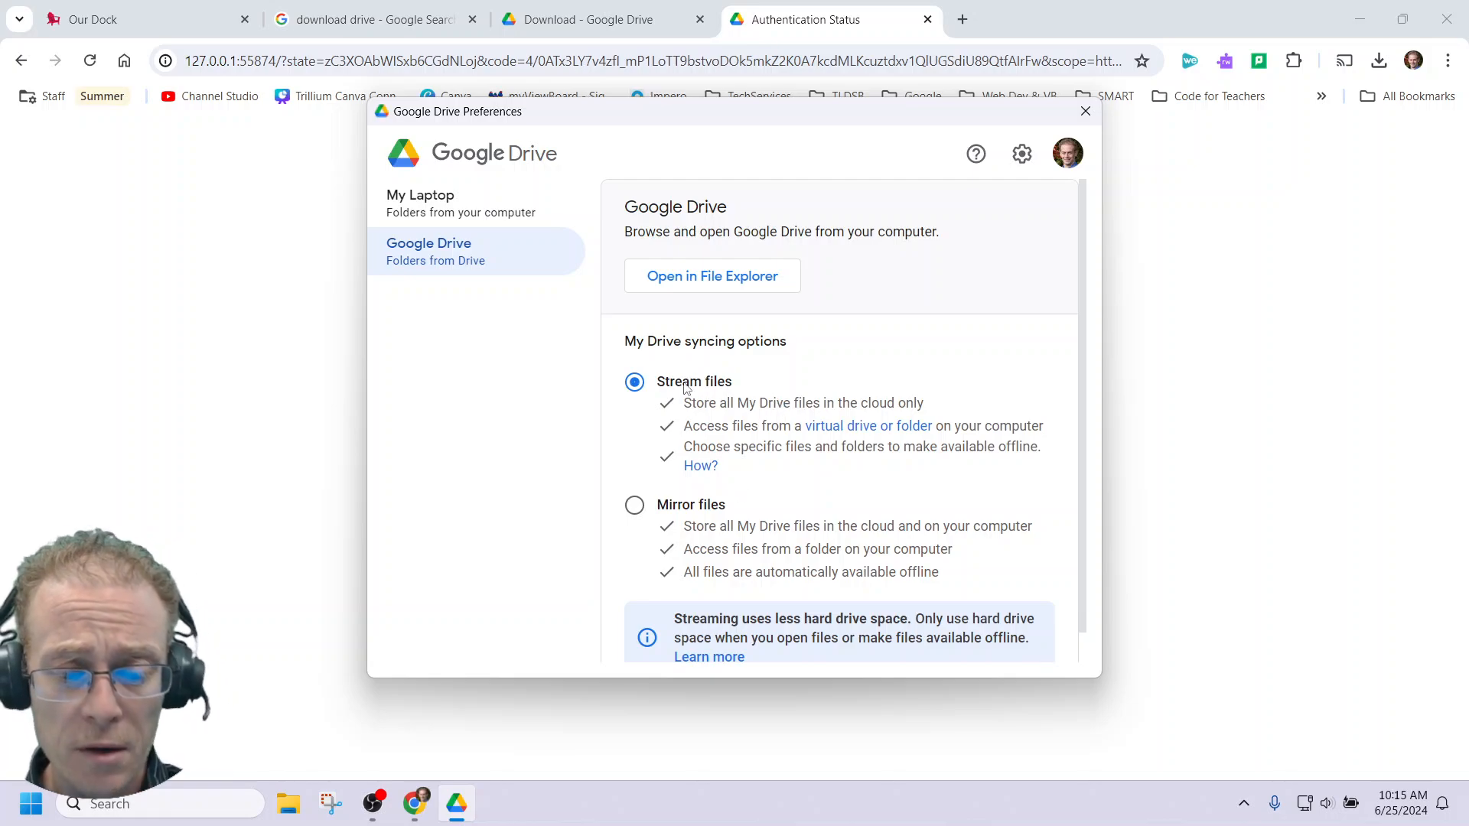
{"action": "left_click", "coordinate": [635, 505]}
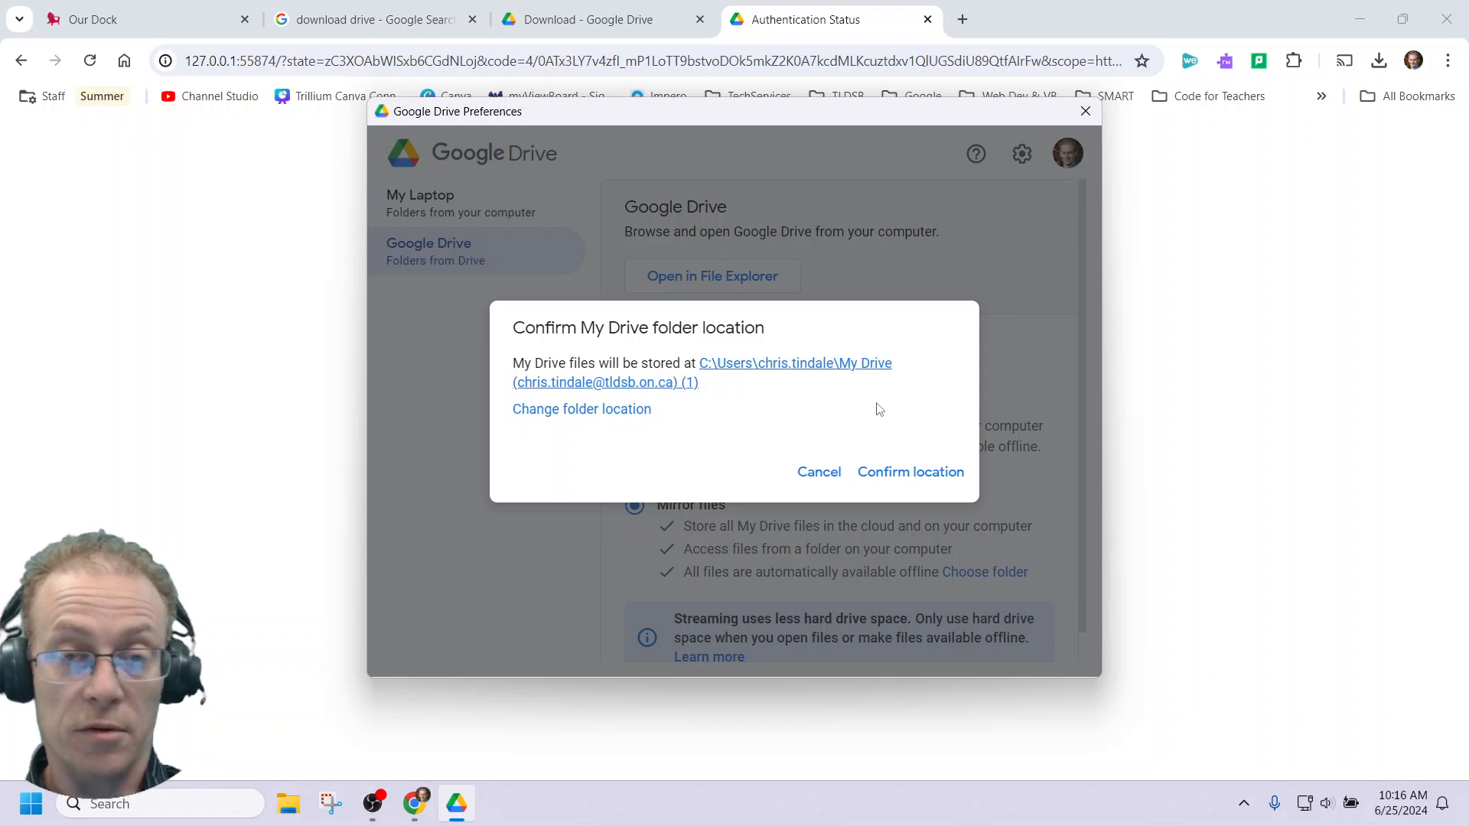
{"action": "left_click", "coordinate": [909, 479]}
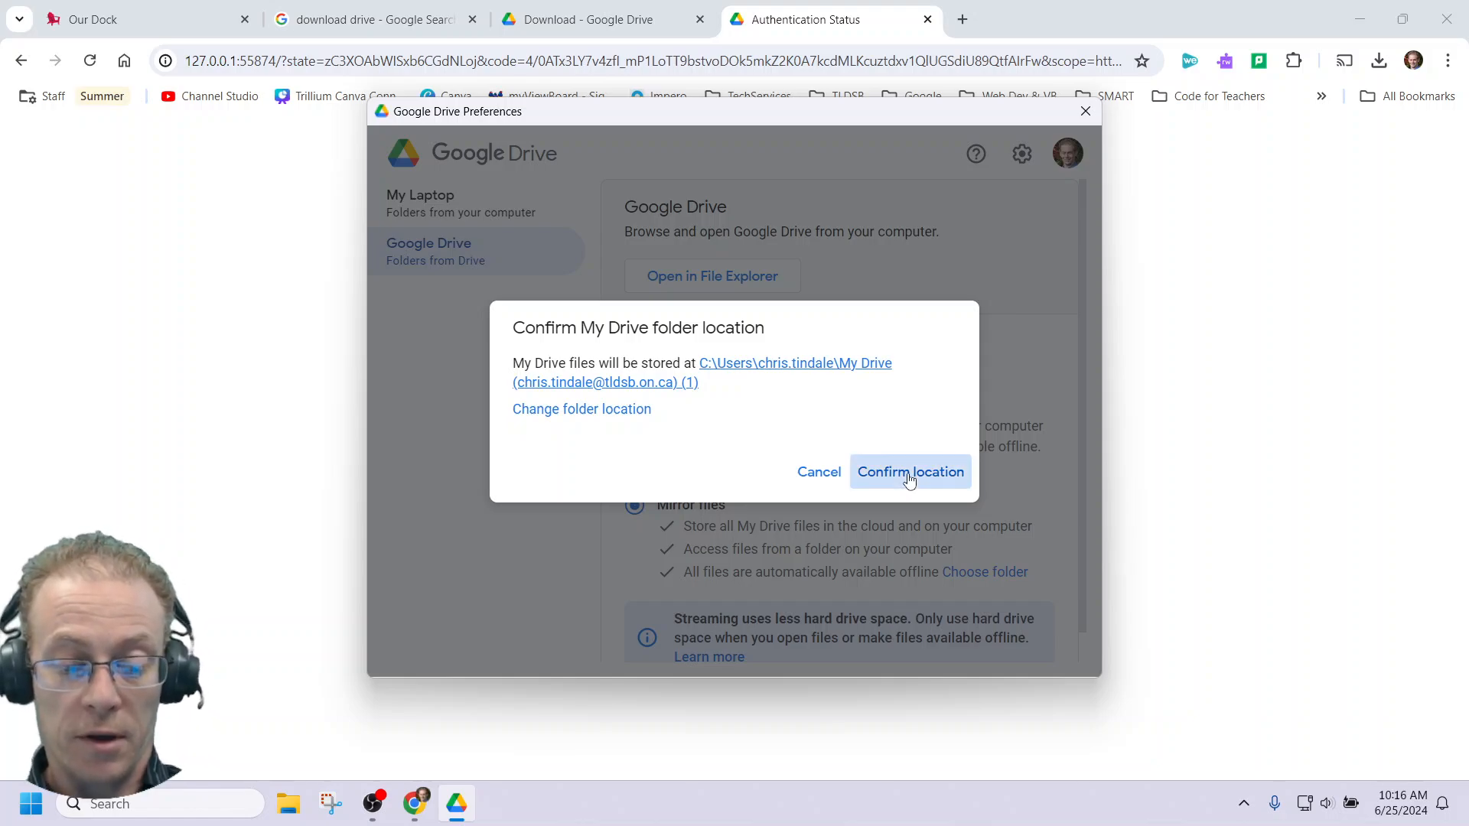
Read the note on streaming and hard drive space, then save the mirroring preference and restart Google Drive.
{"action": "scroll", "coordinate": [909, 479], "scroll_direction": "down", "scroll_amount": 1}
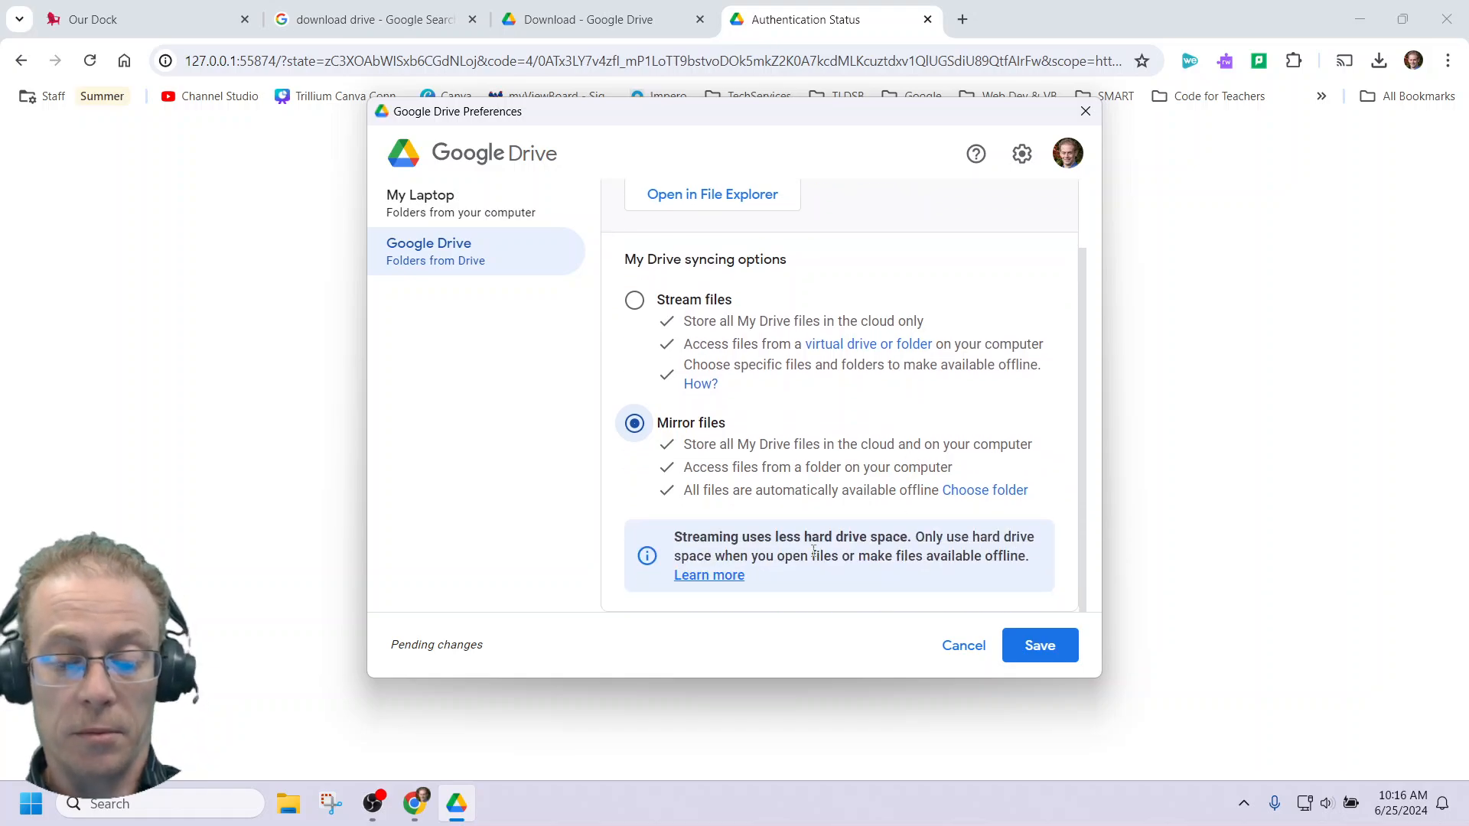
{"action": "left_click_drag", "start_coordinate": [674, 538], "coordinate": [913, 538]}
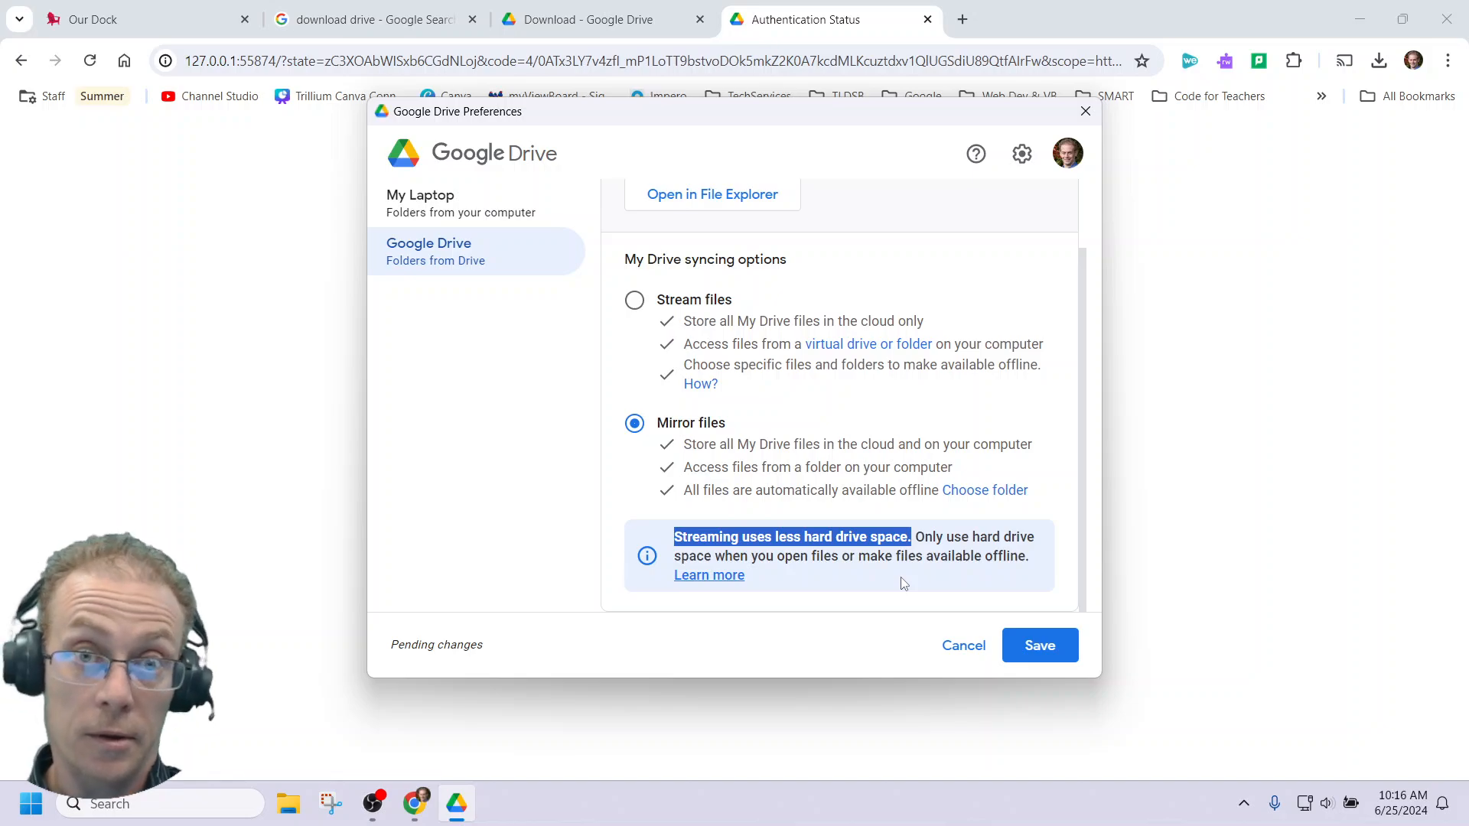
{"action": "left_click", "coordinate": [903, 584]}
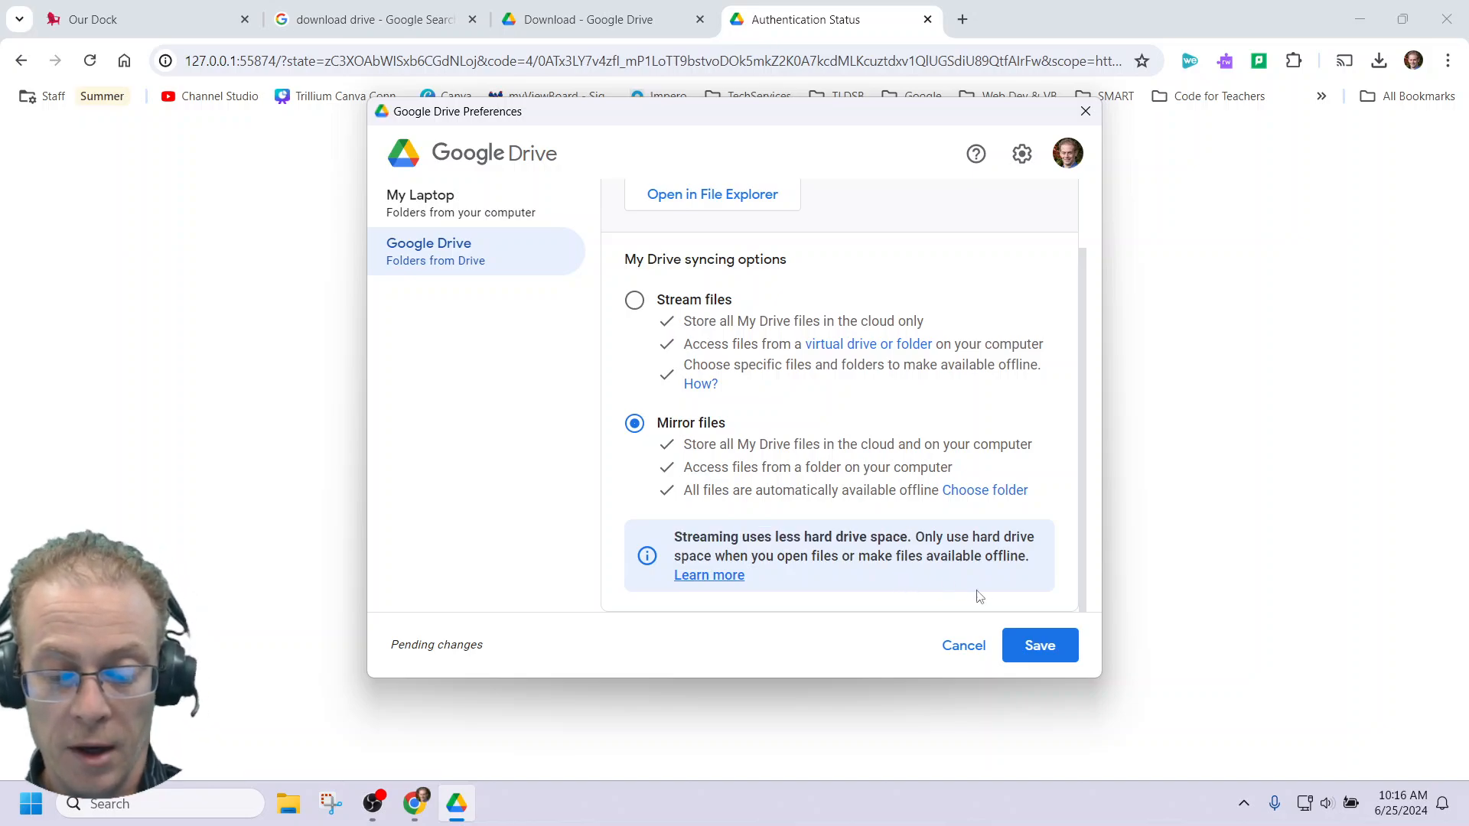
{"action": "left_click", "coordinate": [1041, 646]}
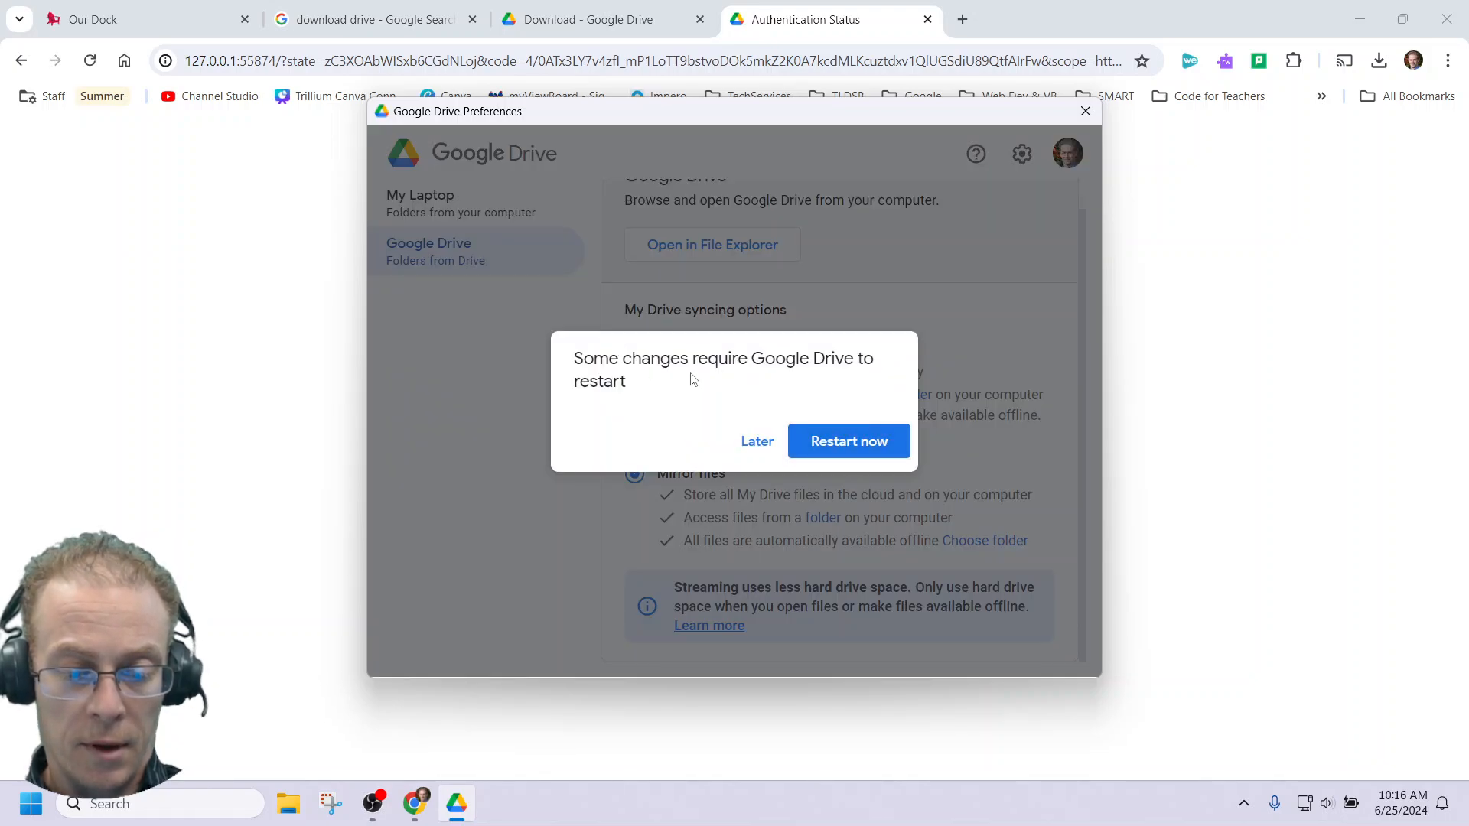
{"action": "left_click", "coordinate": [843, 449]}
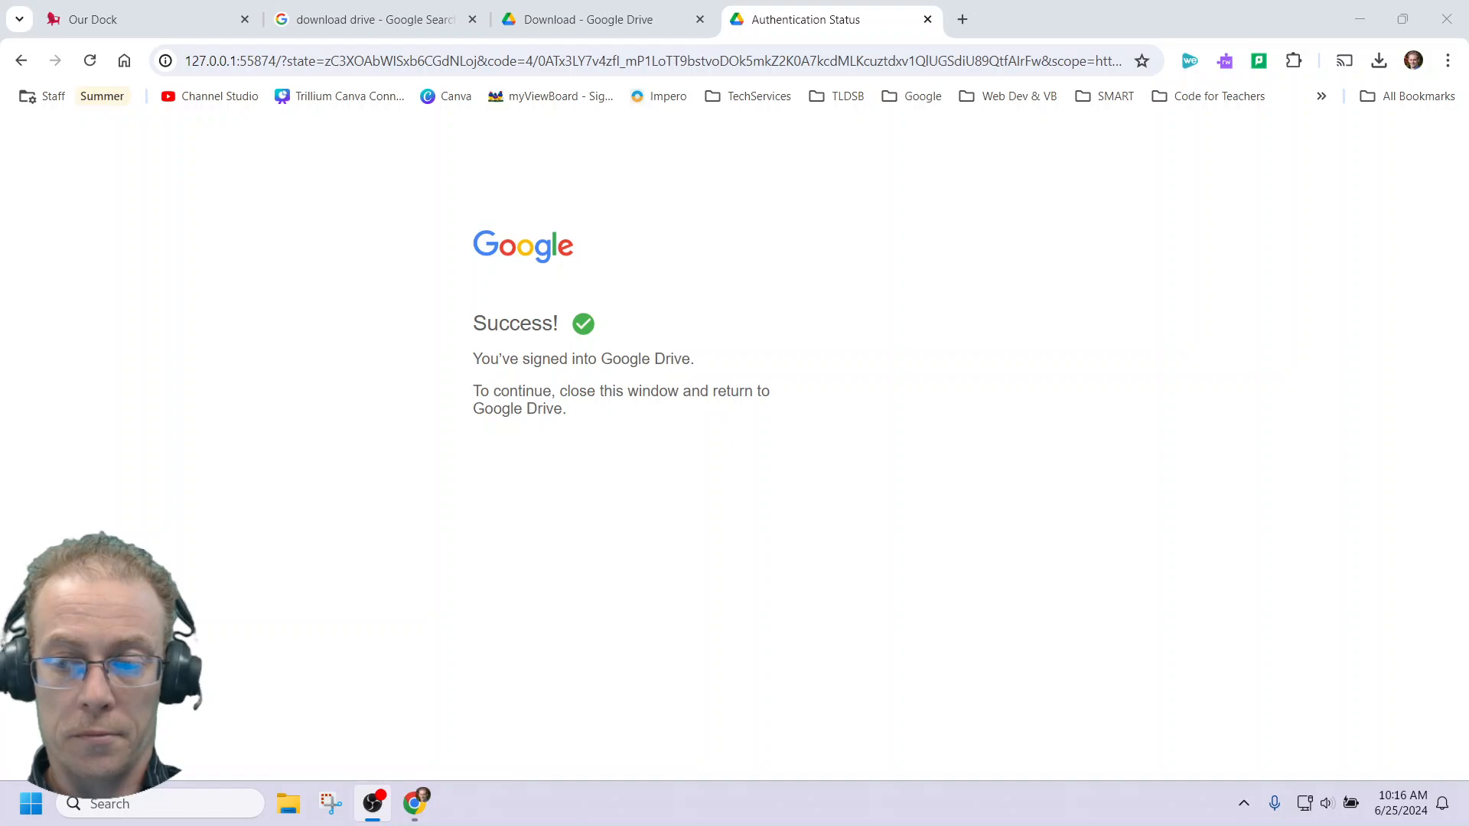
Close the Authentication Status page in the browser.
{"action": "left_click", "coordinate": [1244, 803]}
{"action": "left_click", "coordinate": [1244, 804]}
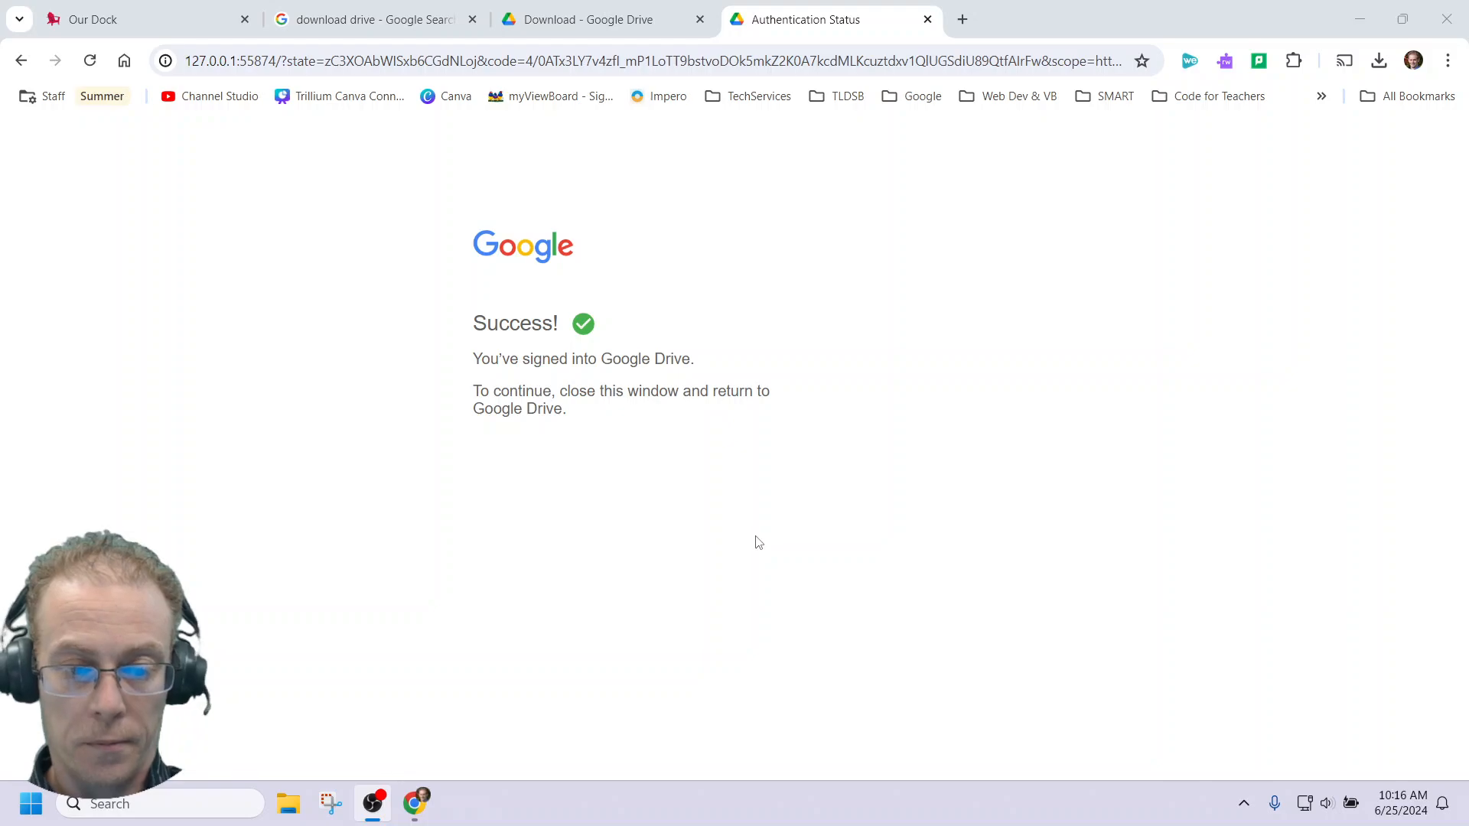
{"action": "left_click", "coordinate": [928, 19]}
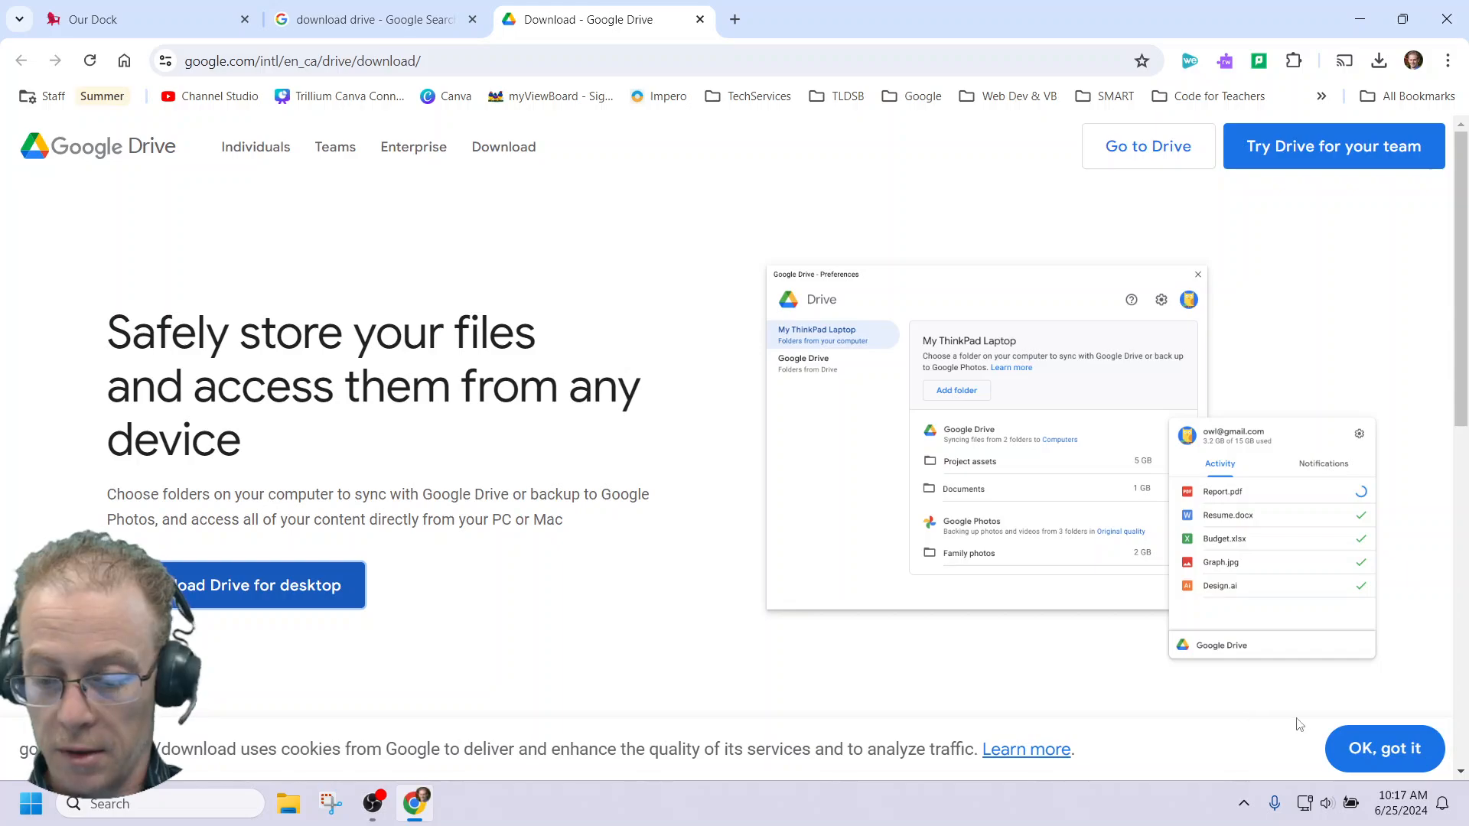
Open the Google Drive activity view from the system tray and check the file sync progress.
{"action": "left_click", "coordinate": [1244, 803]}
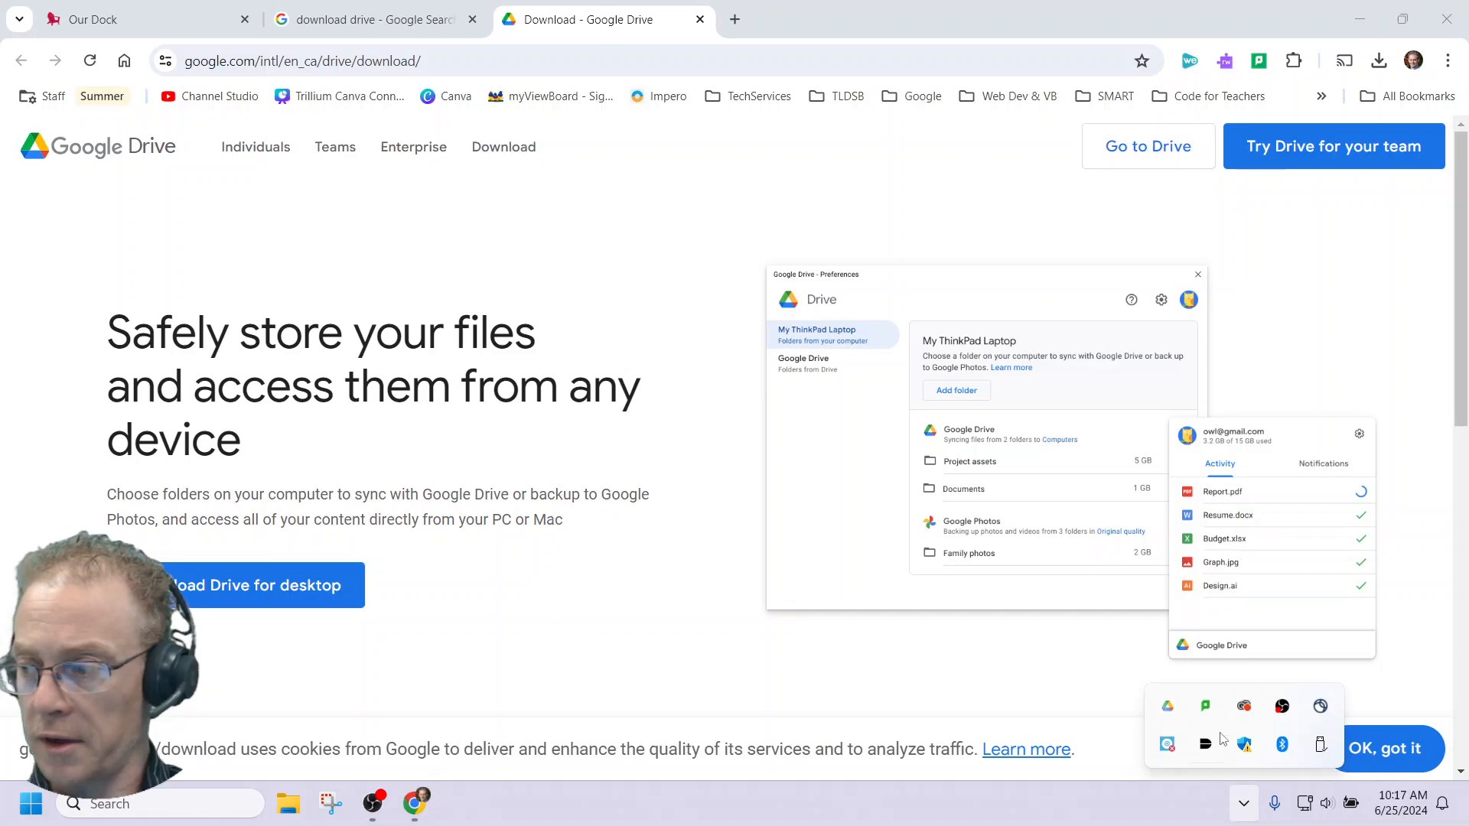
{"action": "left_click", "coordinate": [1168, 708]}
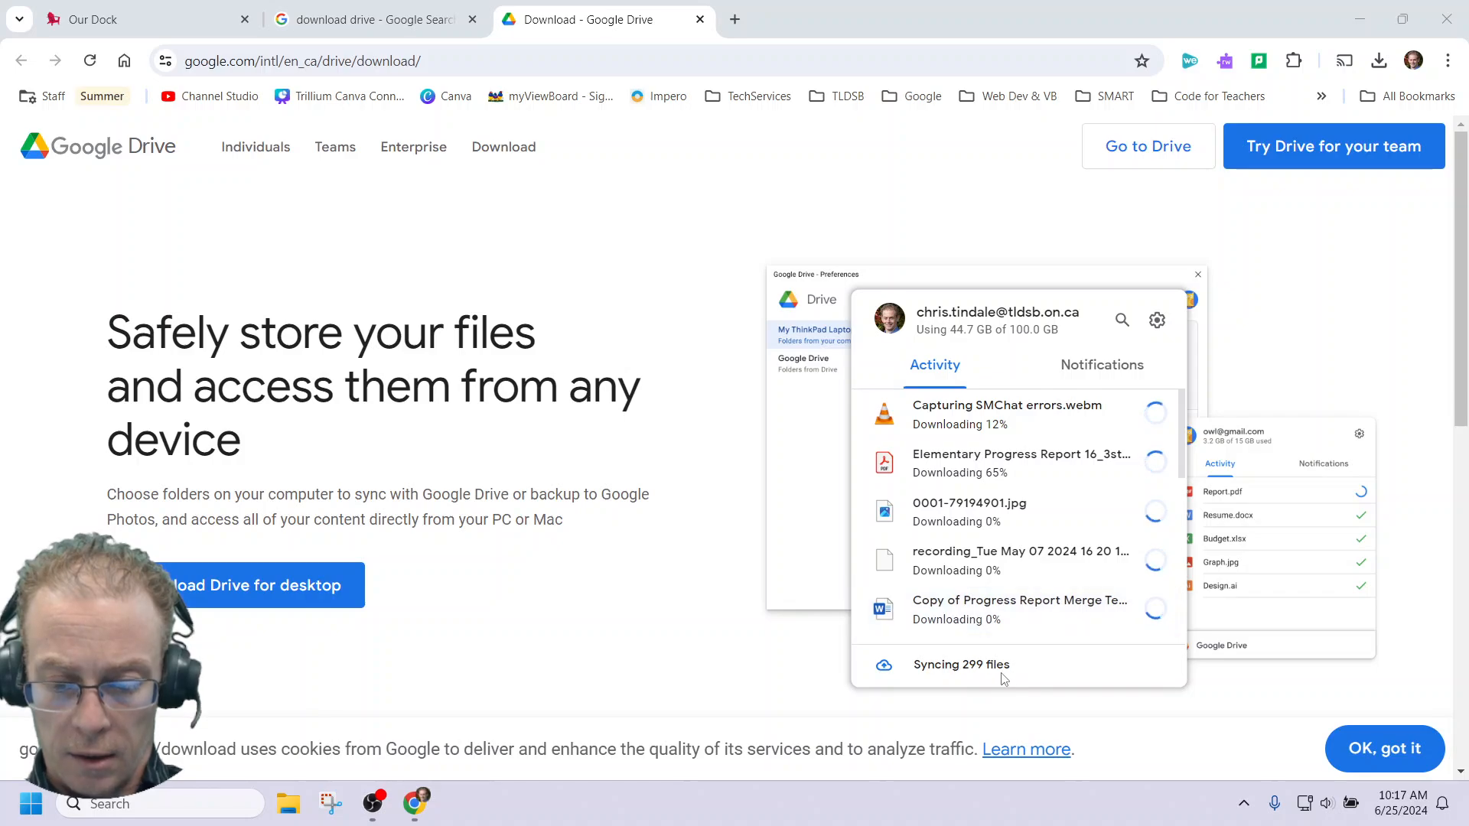
{"action": "left_click_drag", "start_coordinate": [962, 665], "coordinate": [995, 667]}
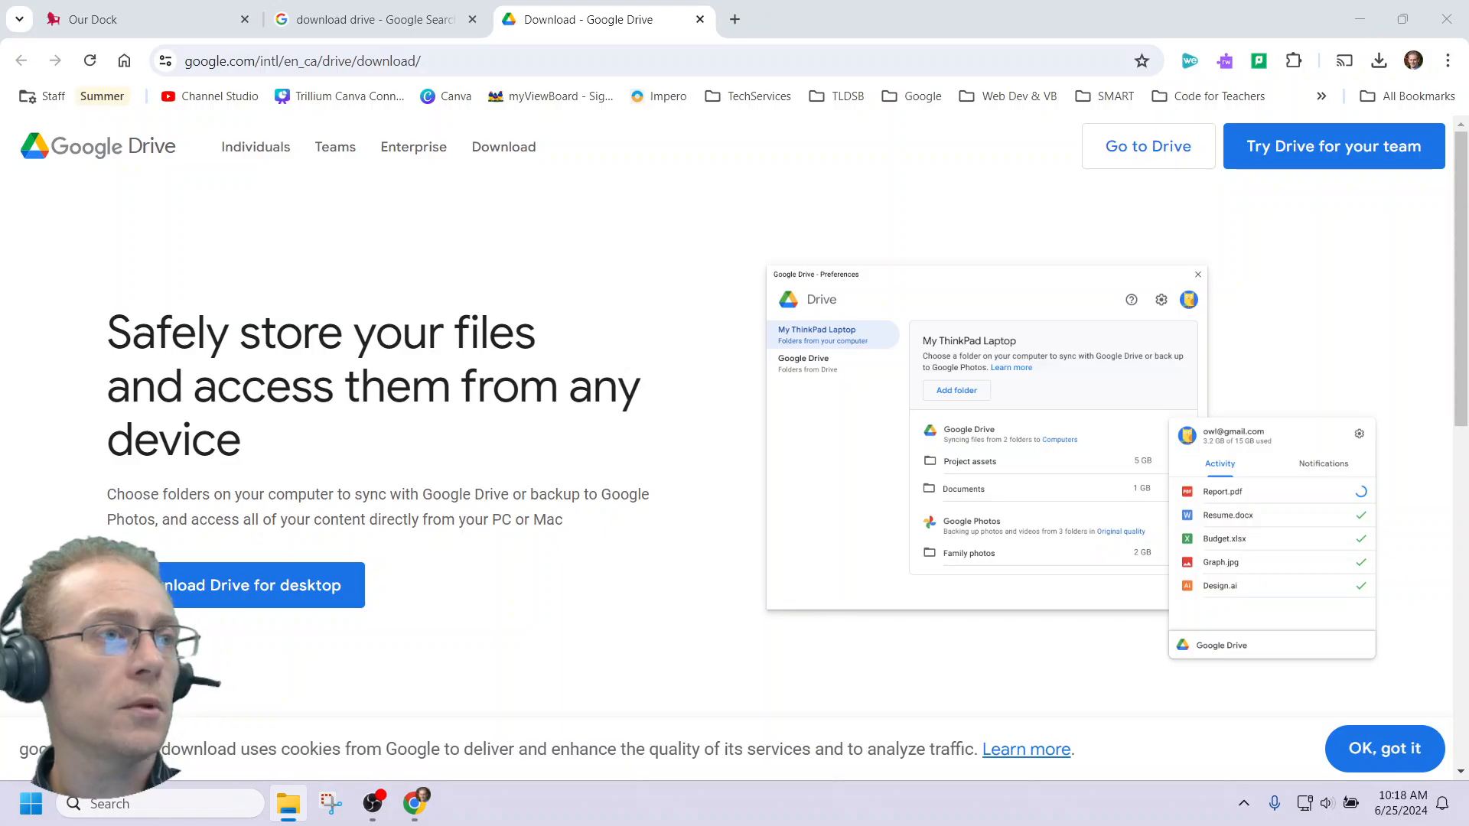
Bring the File Explorer Home window into view and refresh it.
{"action": "left_click_drag", "start_coordinate": [0, 168], "coordinate": [1075, 46]}
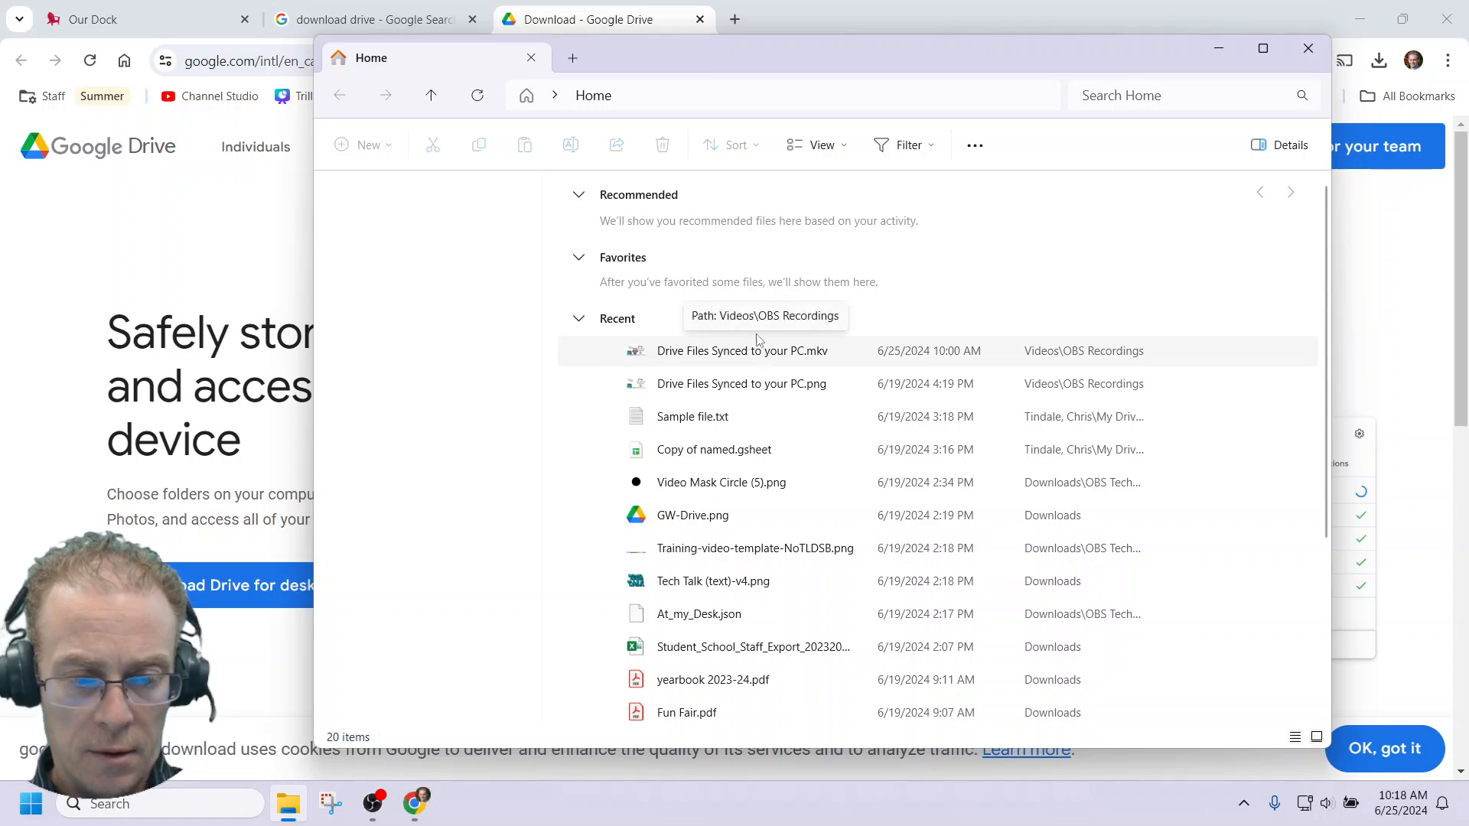
{"action": "left_click", "coordinate": [479, 95]}
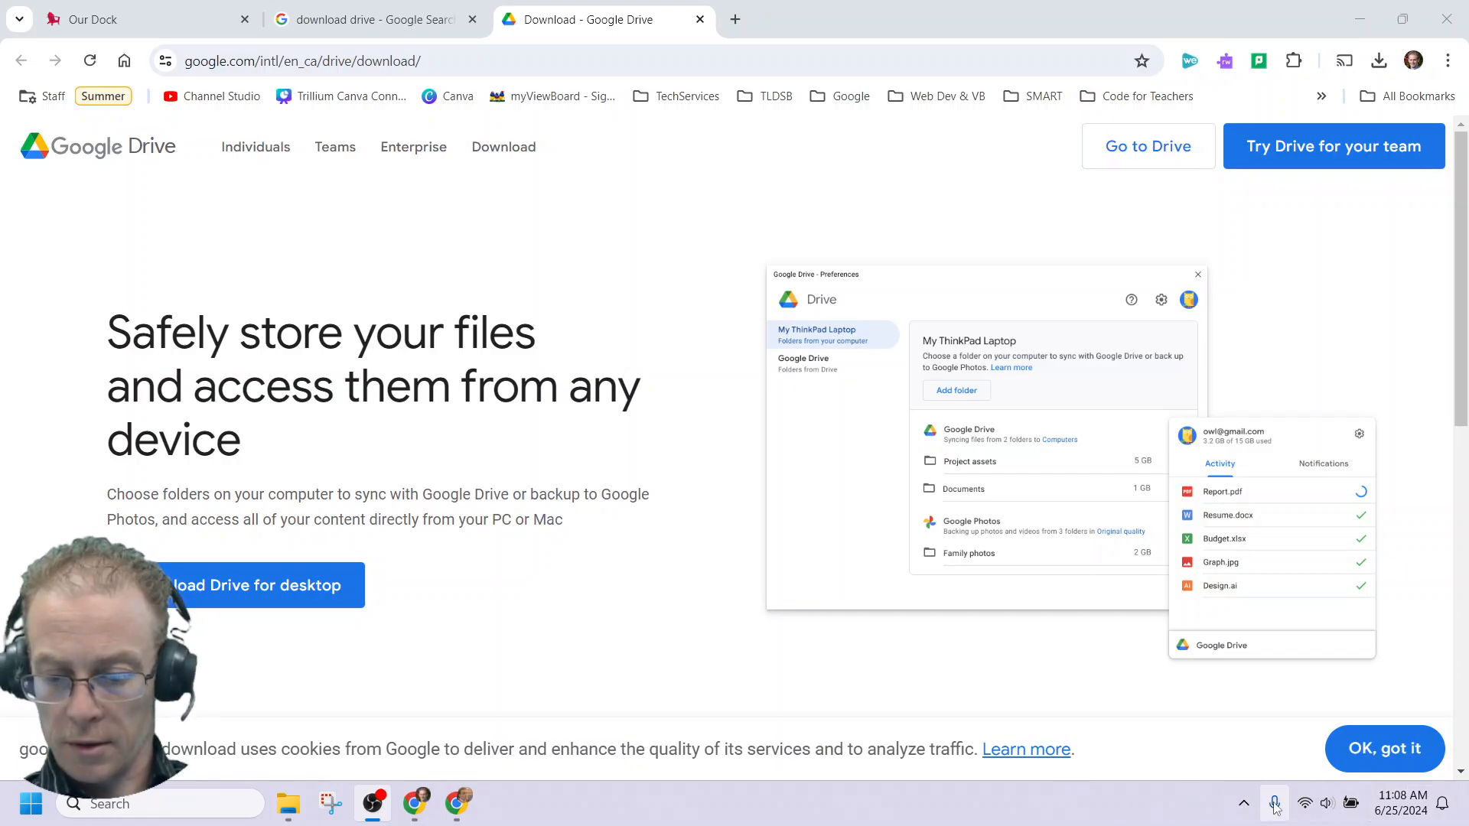
Check the sync status in Google Drive's activity list again and dismiss it.
{"action": "left_click", "coordinate": [1247, 806]}
{"action": "left_click", "coordinate": [1168, 706]}
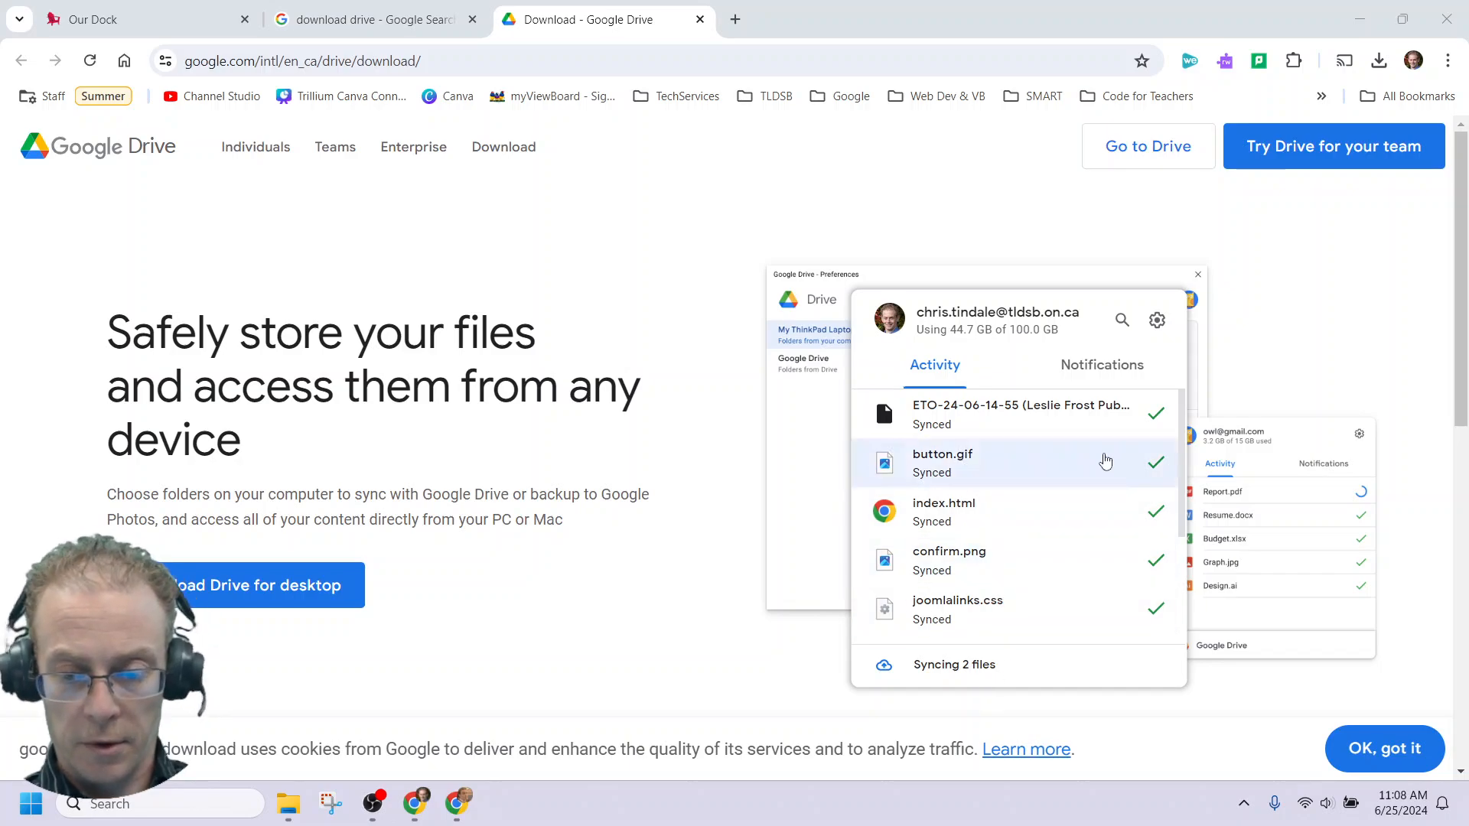
{"action": "left_click", "coordinate": [702, 554]}
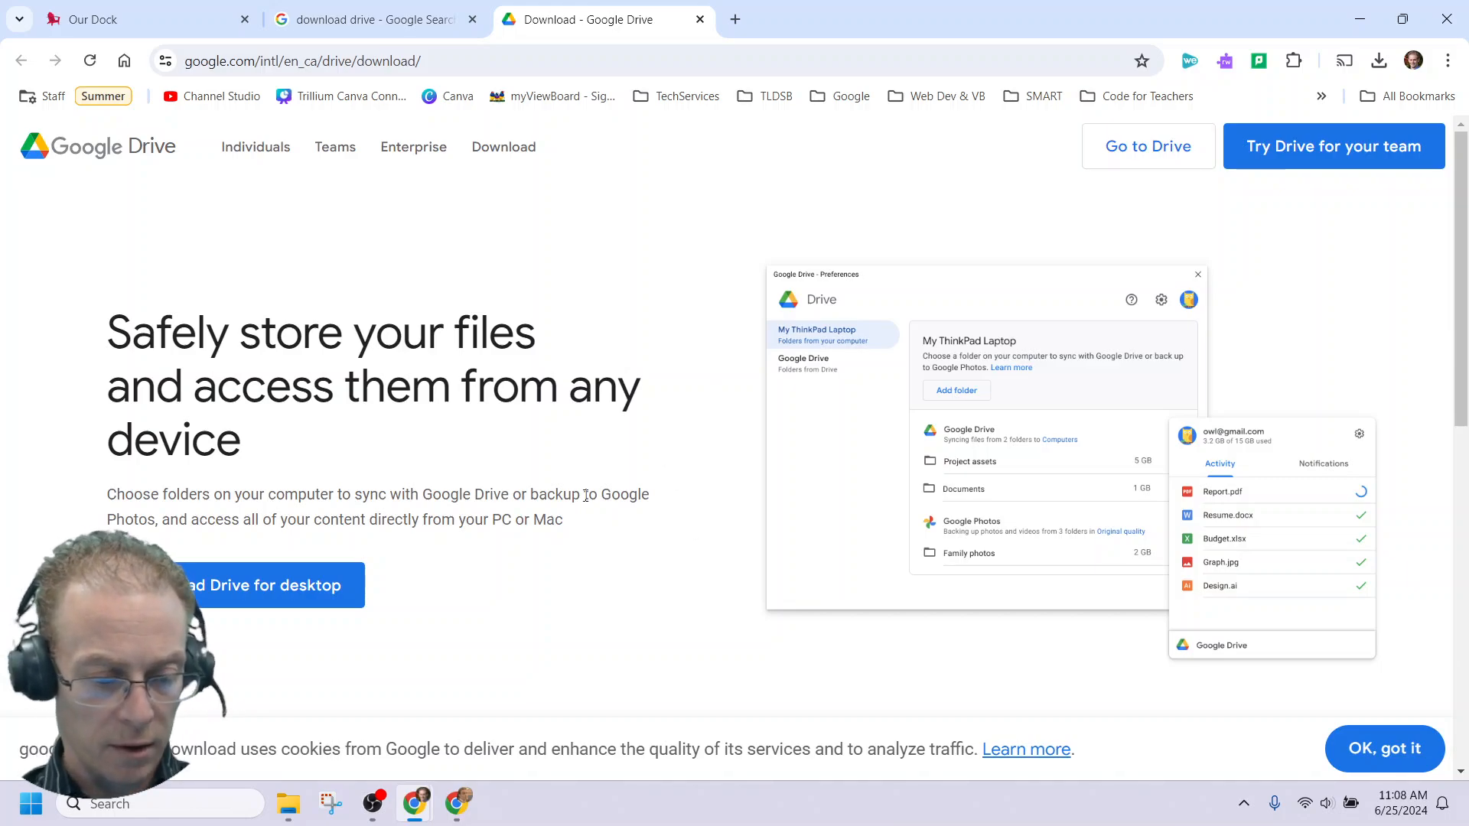
Switch to File Explorer and open the Google Drive (G:) drive under This PC.
{"action": "left_click", "coordinate": [288, 803]}
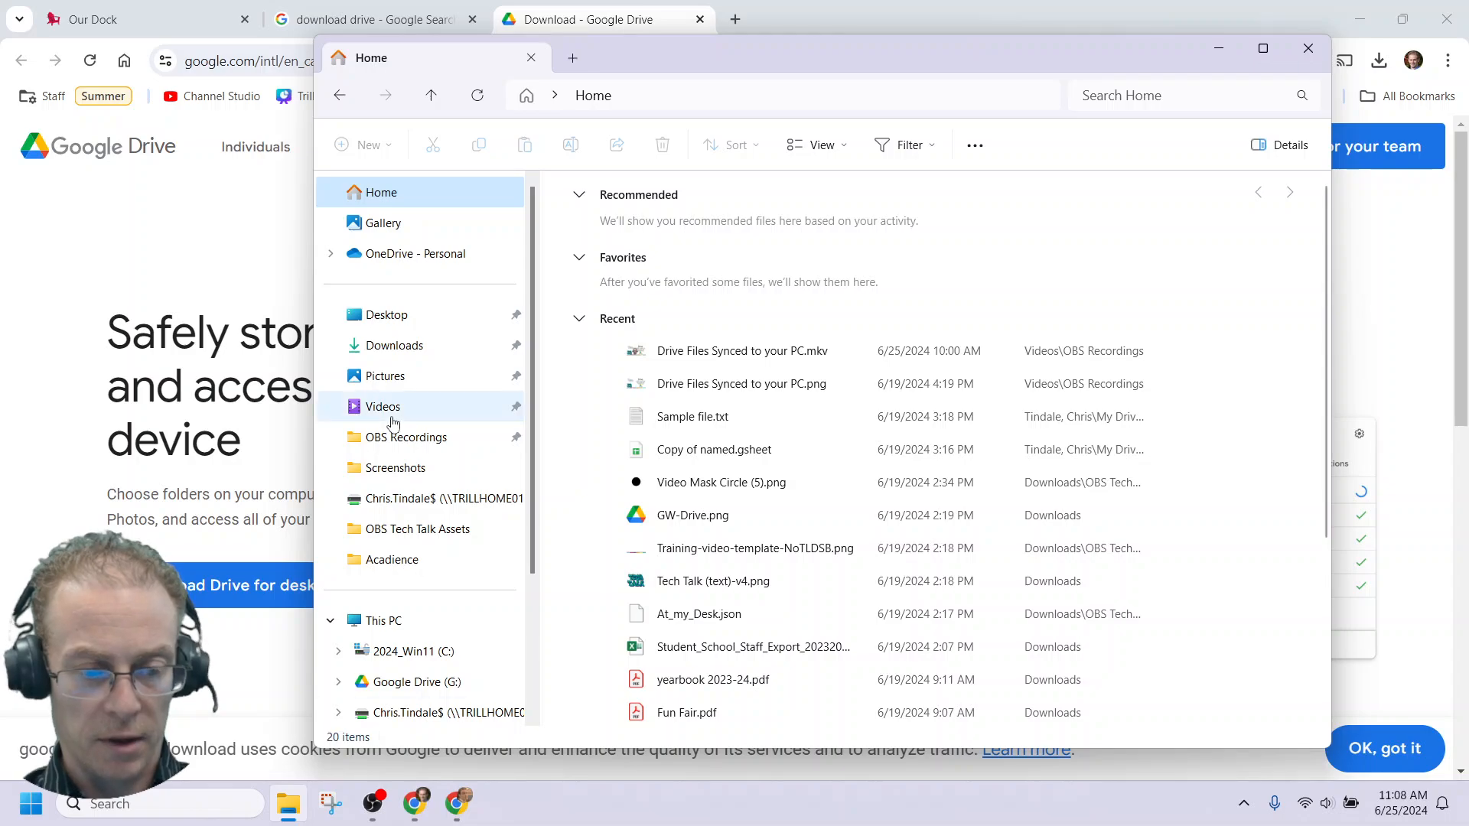
{"action": "left_click_drag", "start_coordinate": [644, 66], "coordinate": [698, 41]}
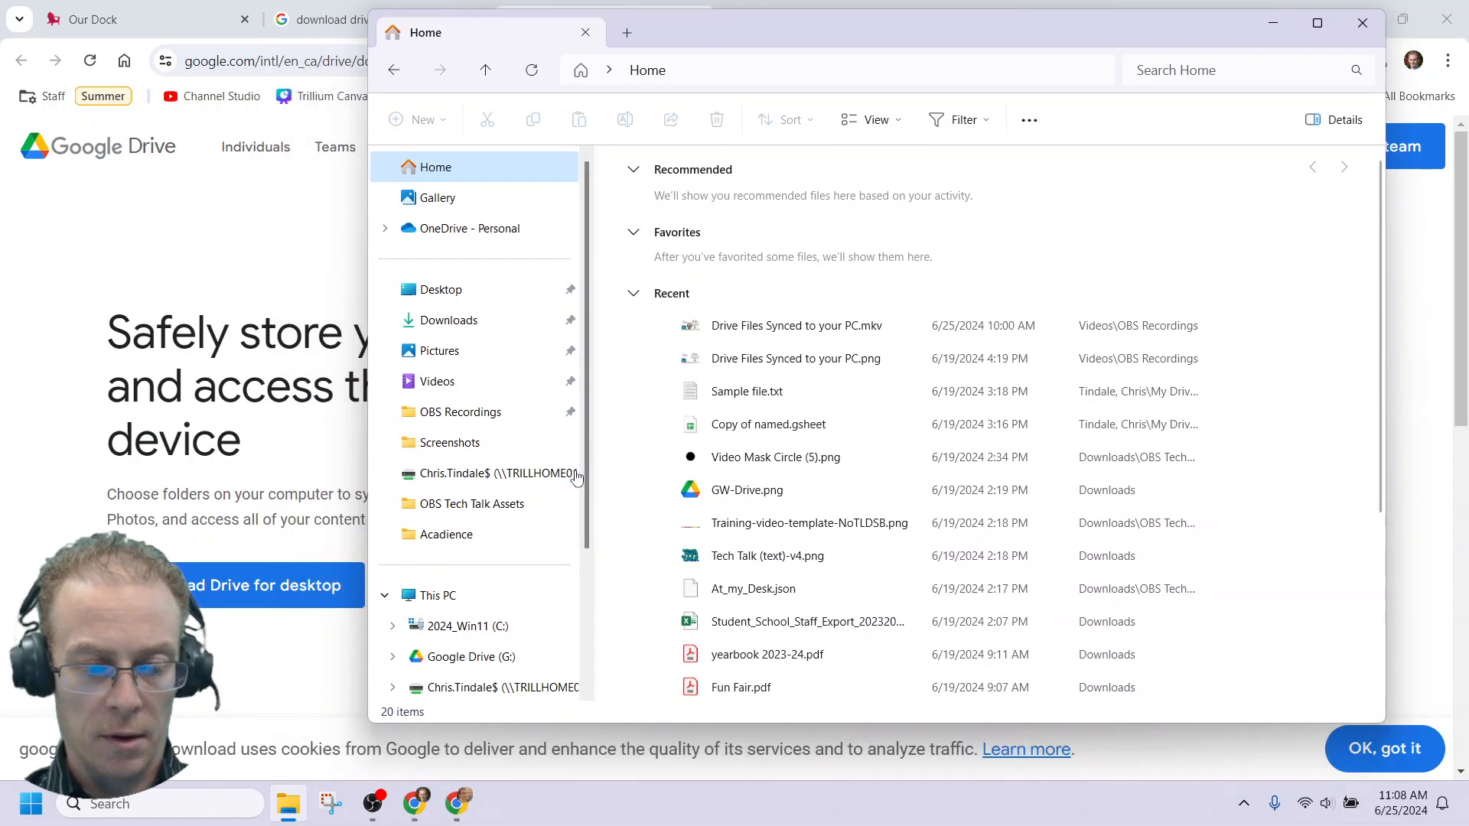
{"action": "left_click", "coordinate": [445, 597]}
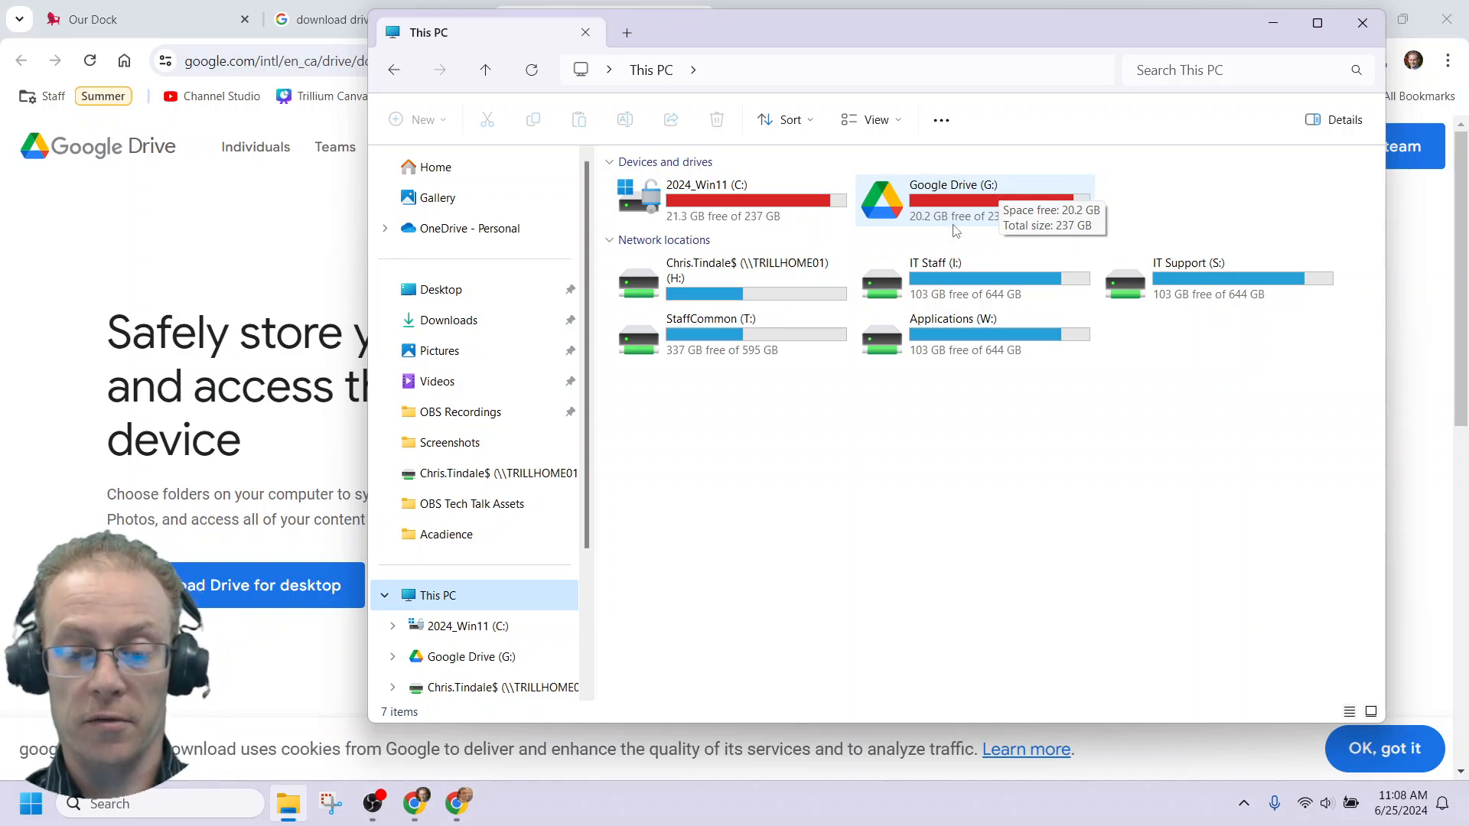
{"action": "double_click", "coordinate": [977, 205]}
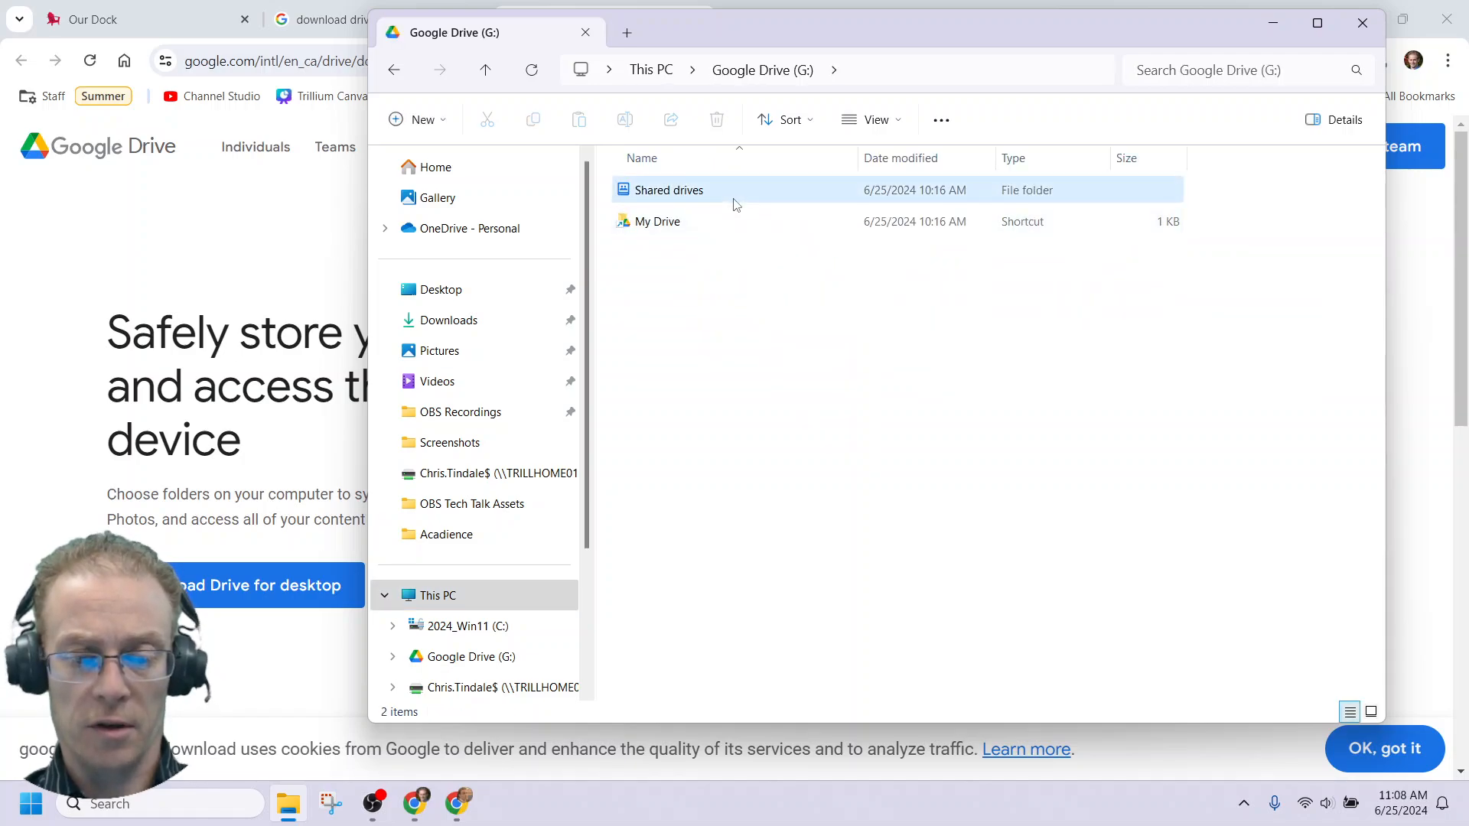
Point out the My Drive and Shared drives entries, then open the _Example Files folder inside My Drive.
{"action": "left_click", "coordinate": [689, 222]}
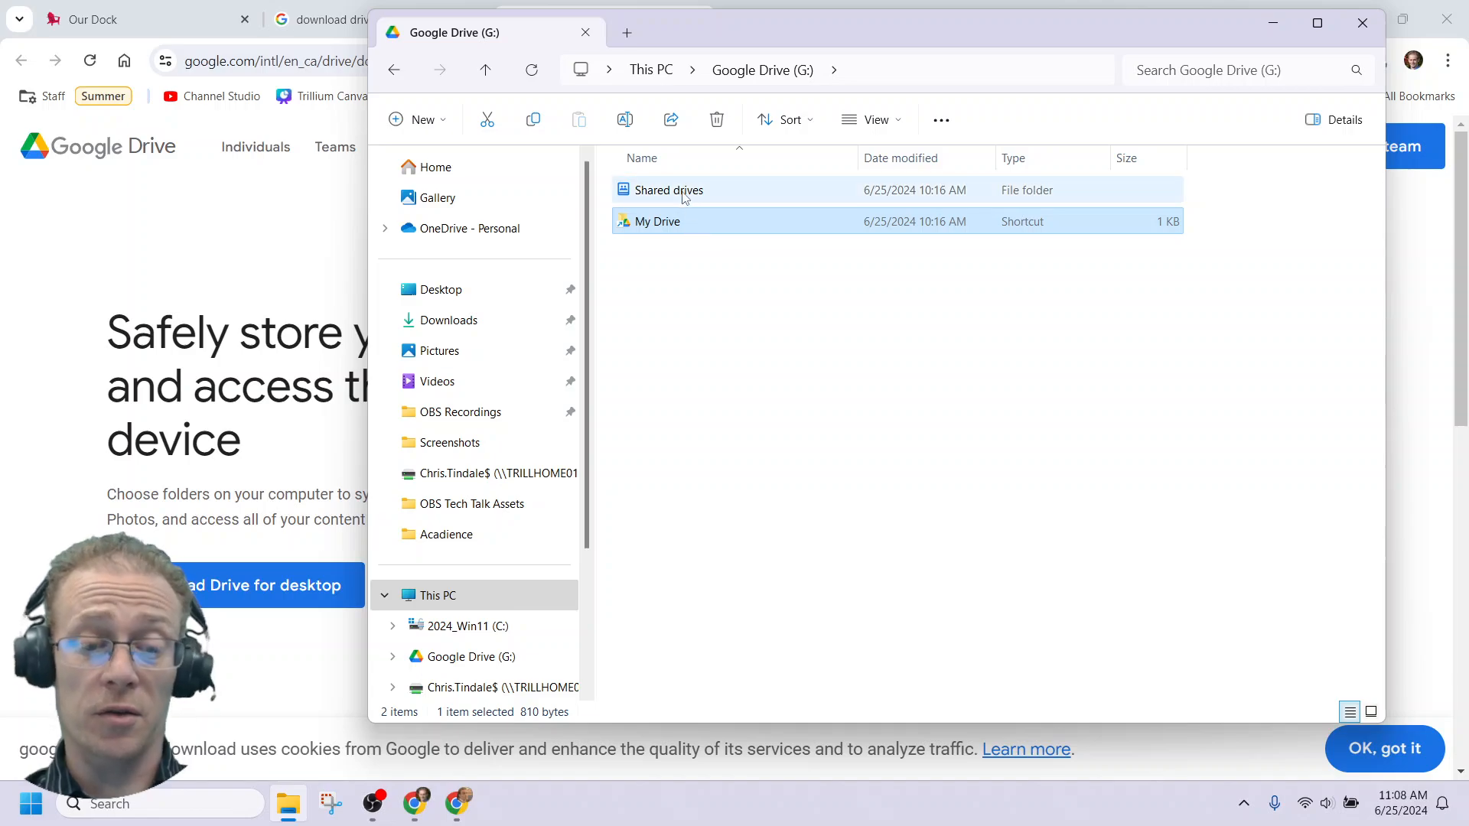
{"action": "left_click", "coordinate": [686, 198]}
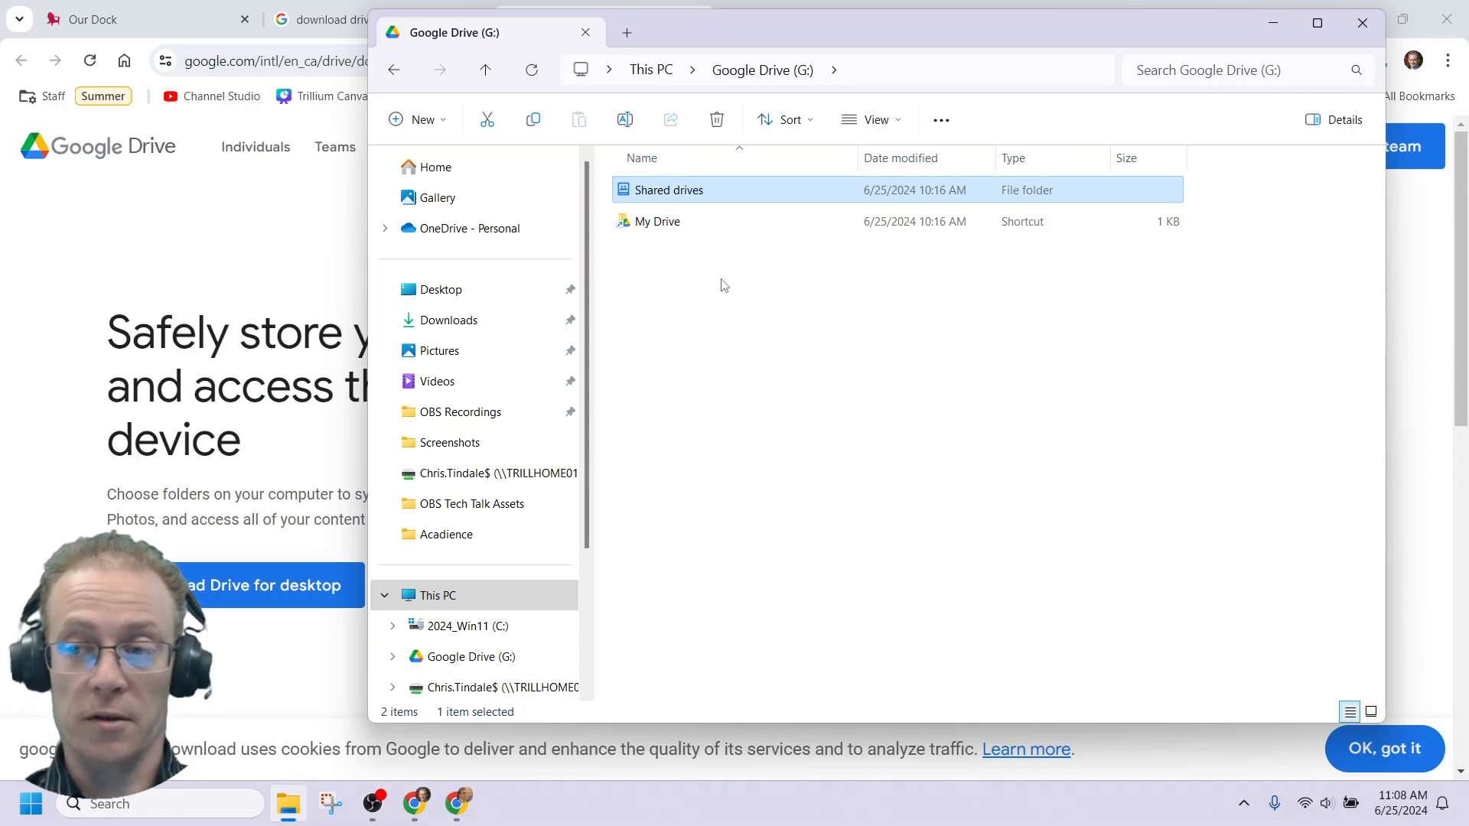
{"action": "left_click", "coordinate": [684, 229]}
{"action": "double_click", "coordinate": [684, 230]}
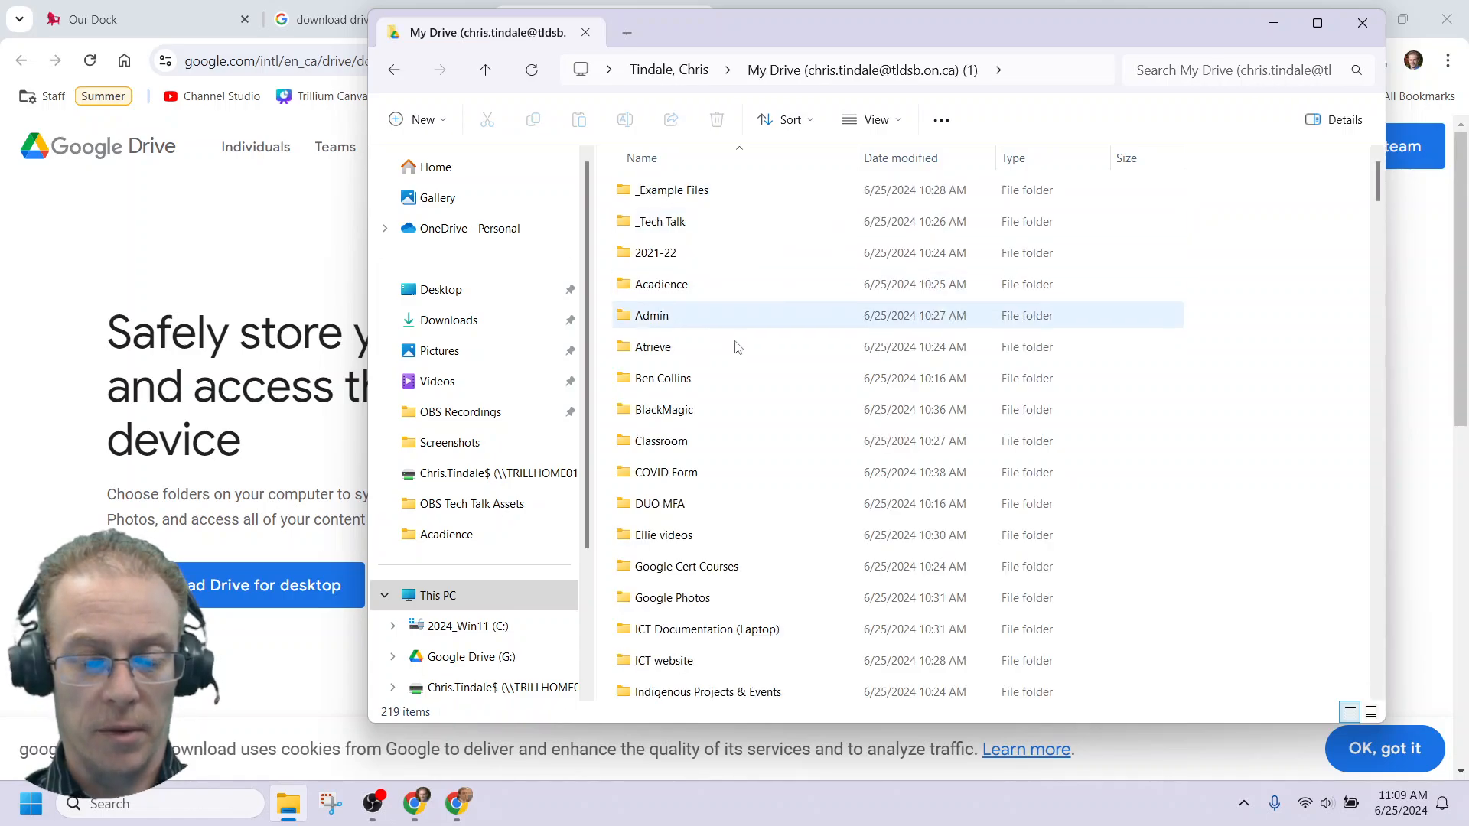
{"action": "double_click", "coordinate": [704, 195]}
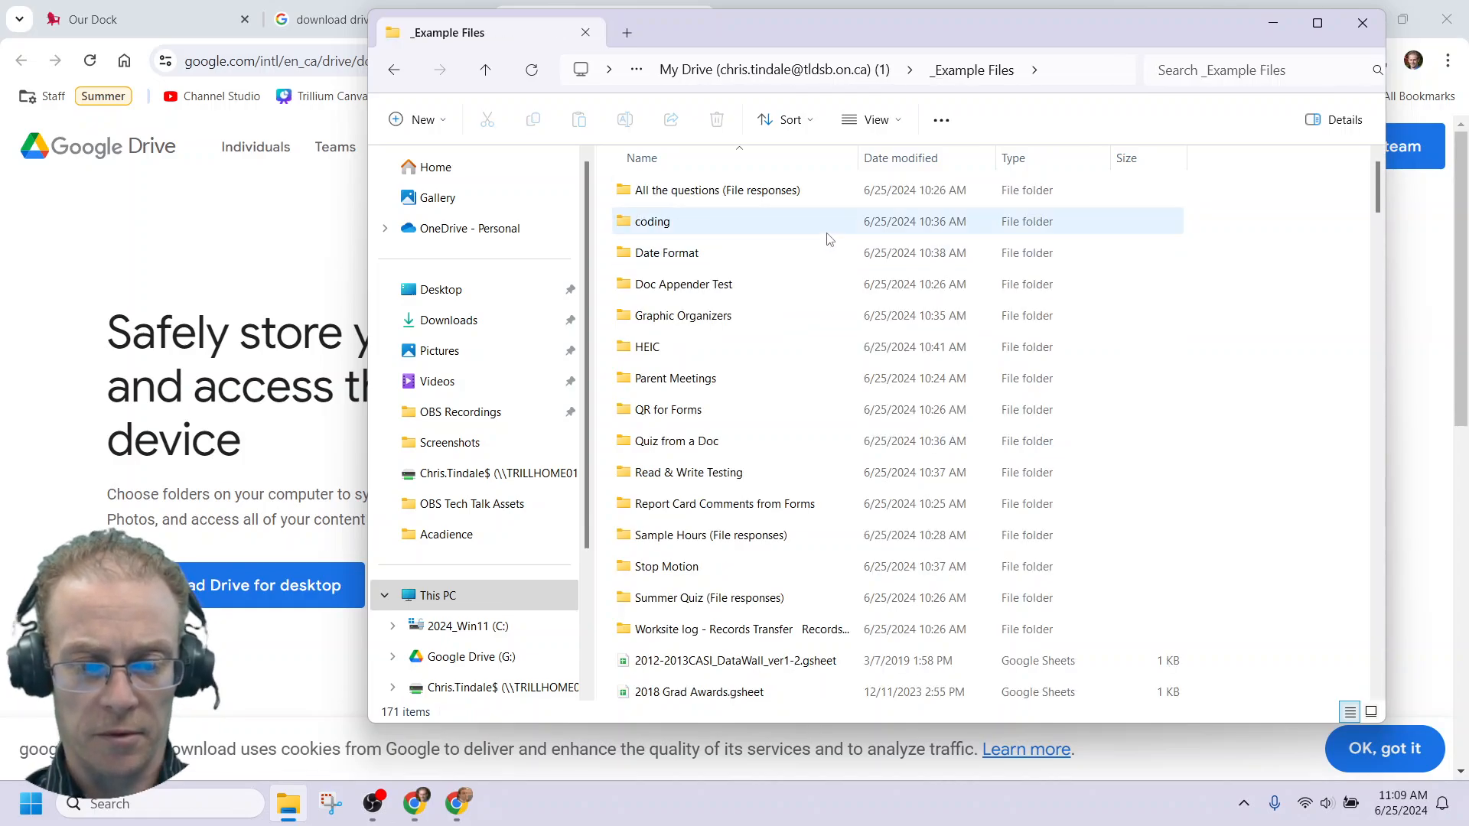
Create a new Microsoft Word document in the _Example Files folder, keeping its default name.
{"action": "mouse_move", "coordinate": [1380, 194]}
{"action": "left_mouse_down"}
{"action": "mouse_move", "coordinate": [1381, 272]}
{"action": "mouse_move", "coordinate": [1379, 205]}
{"action": "left_mouse_up"}
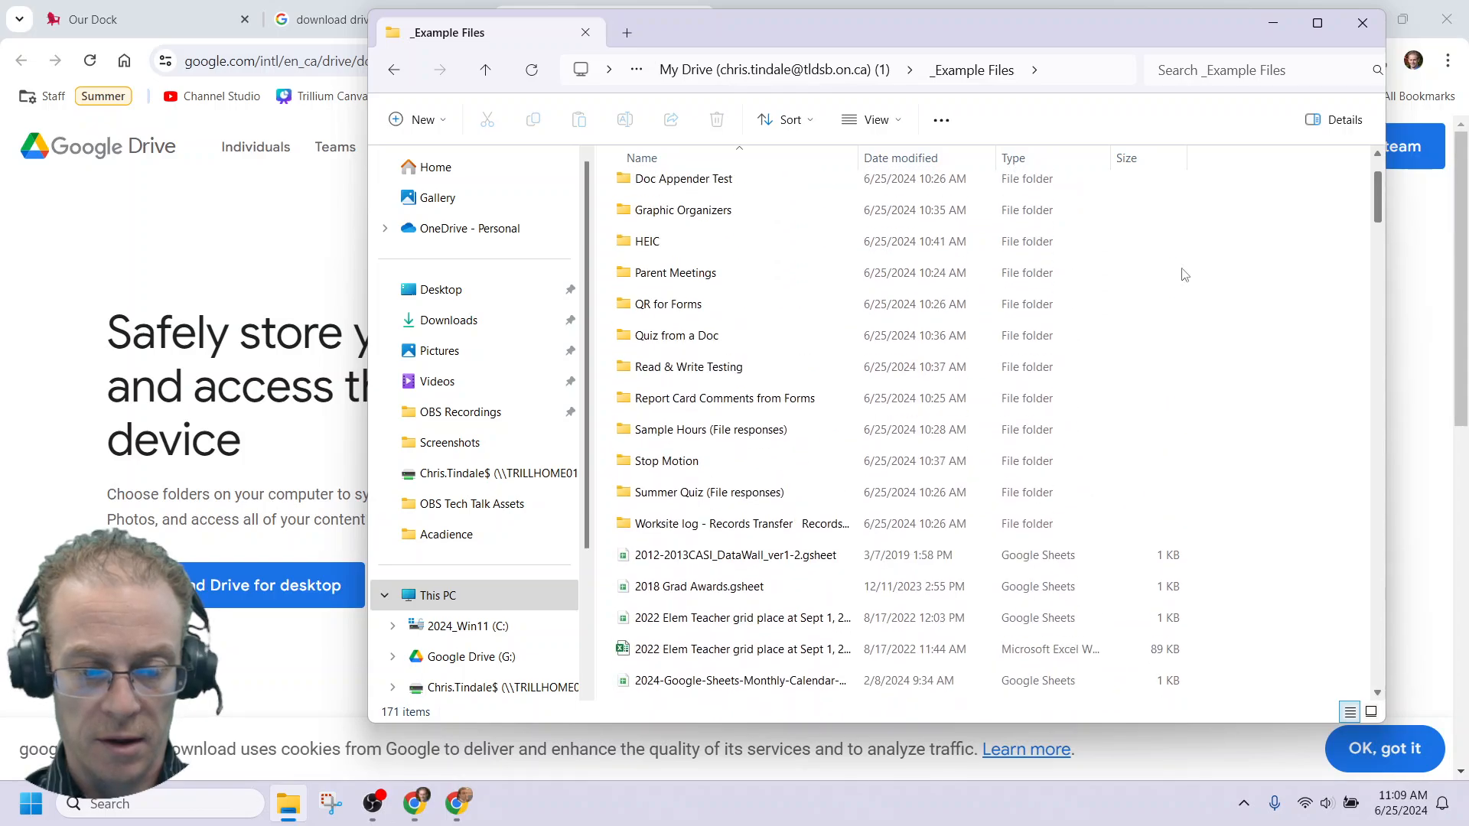
{"action": "right_click", "coordinate": [1228, 580]}
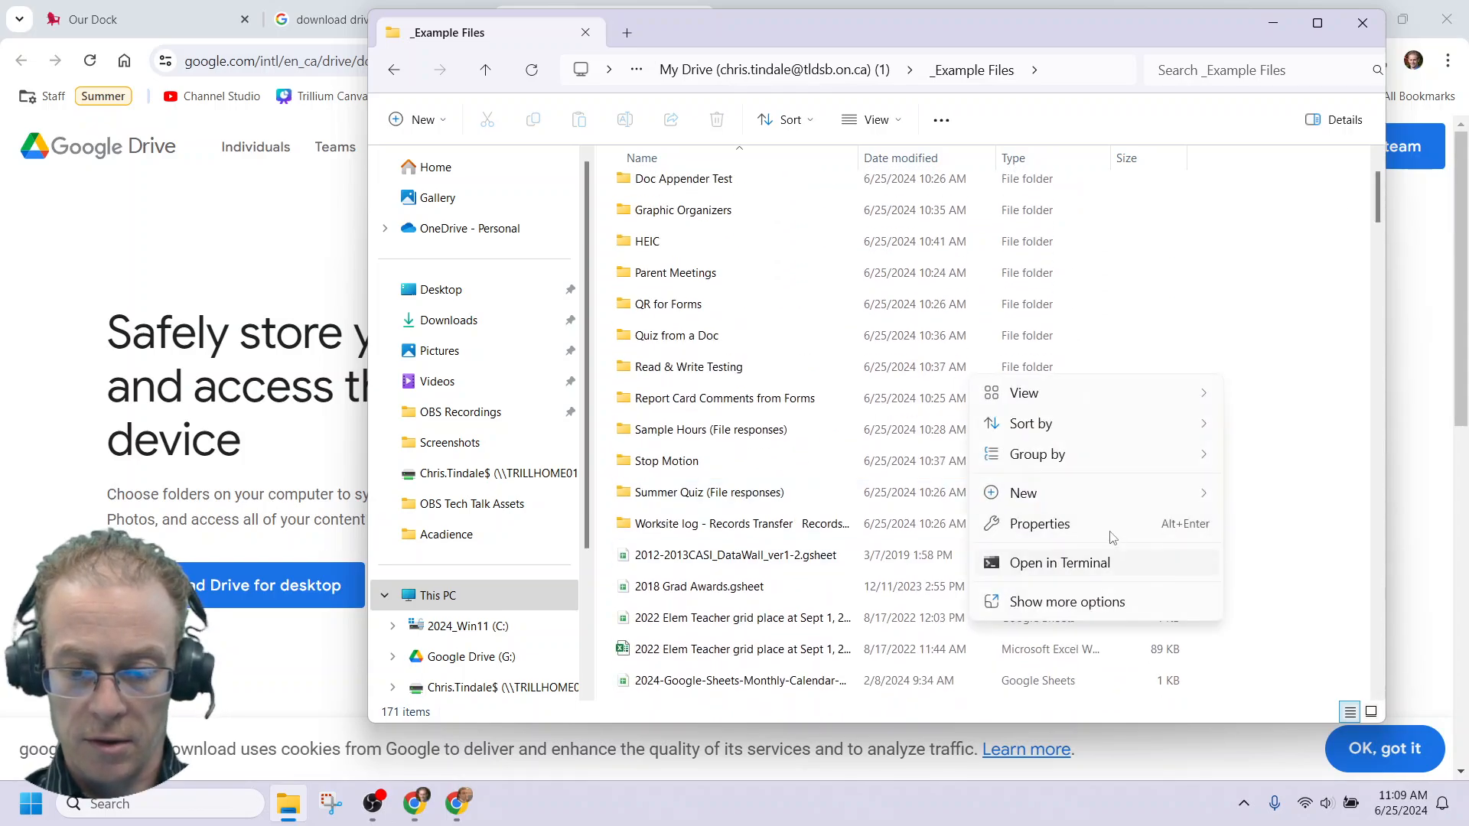
{"action": "mouse_move", "coordinate": [1079, 502]}
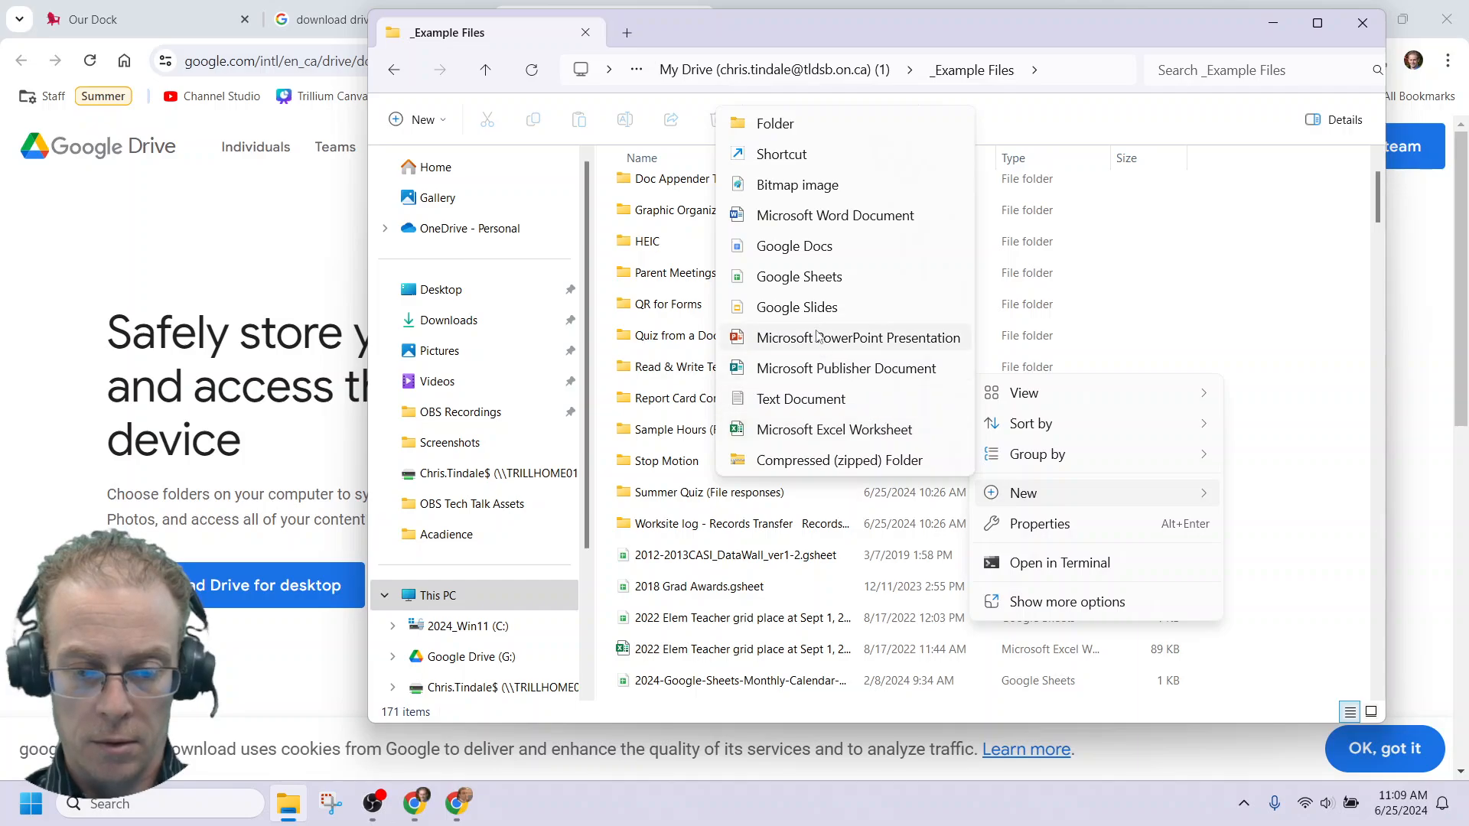
{"action": "left_click", "coordinate": [817, 218]}
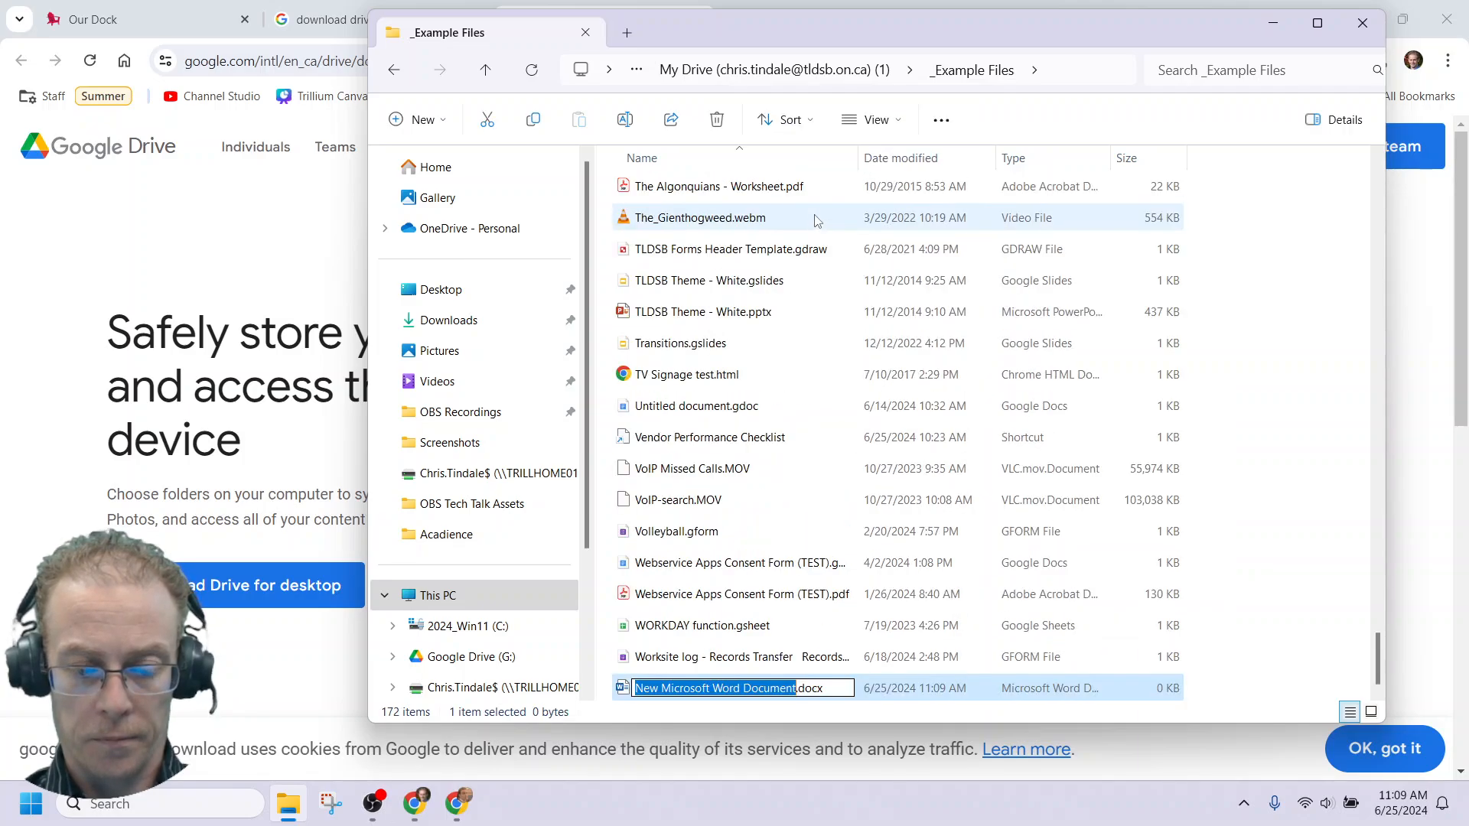
{"action": "left_click", "coordinate": [691, 689]}
{"action": "key", "text": "Return"}
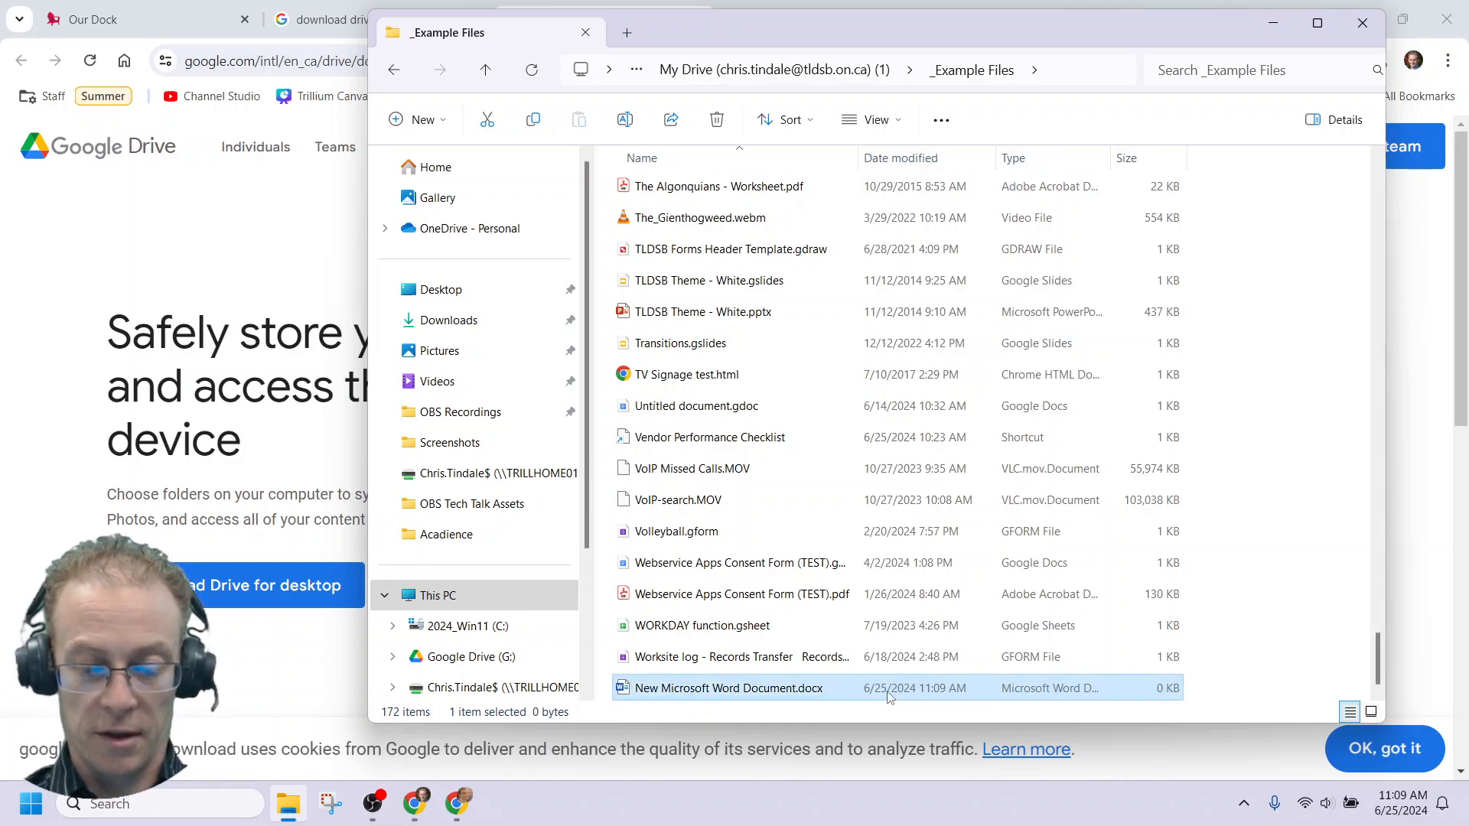
Open the new document in Word and enter the text "This is my new Word doc".
{"action": "double_click", "coordinate": [698, 687]}
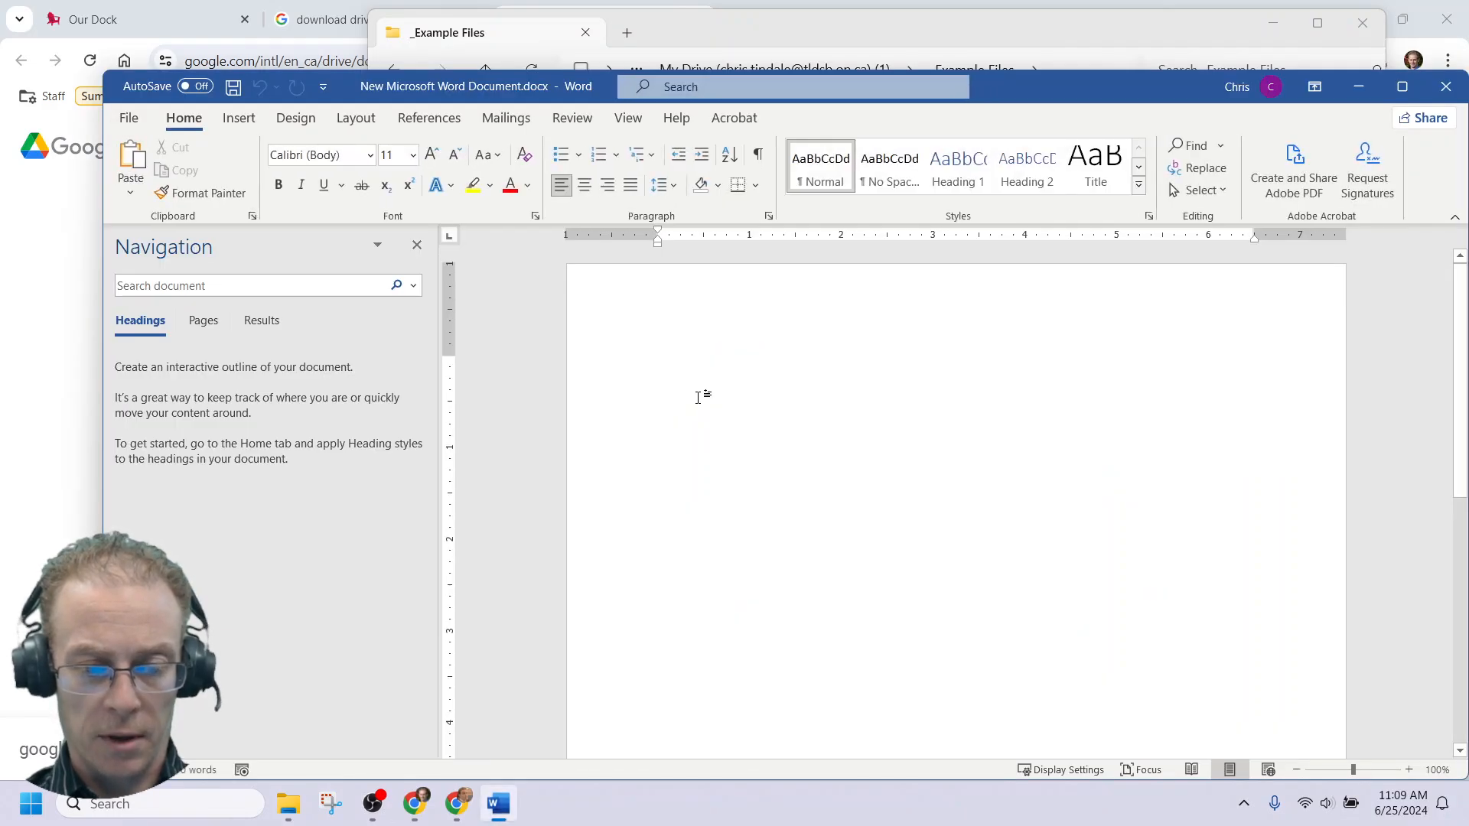
{"action": "type", "text": "This is"}
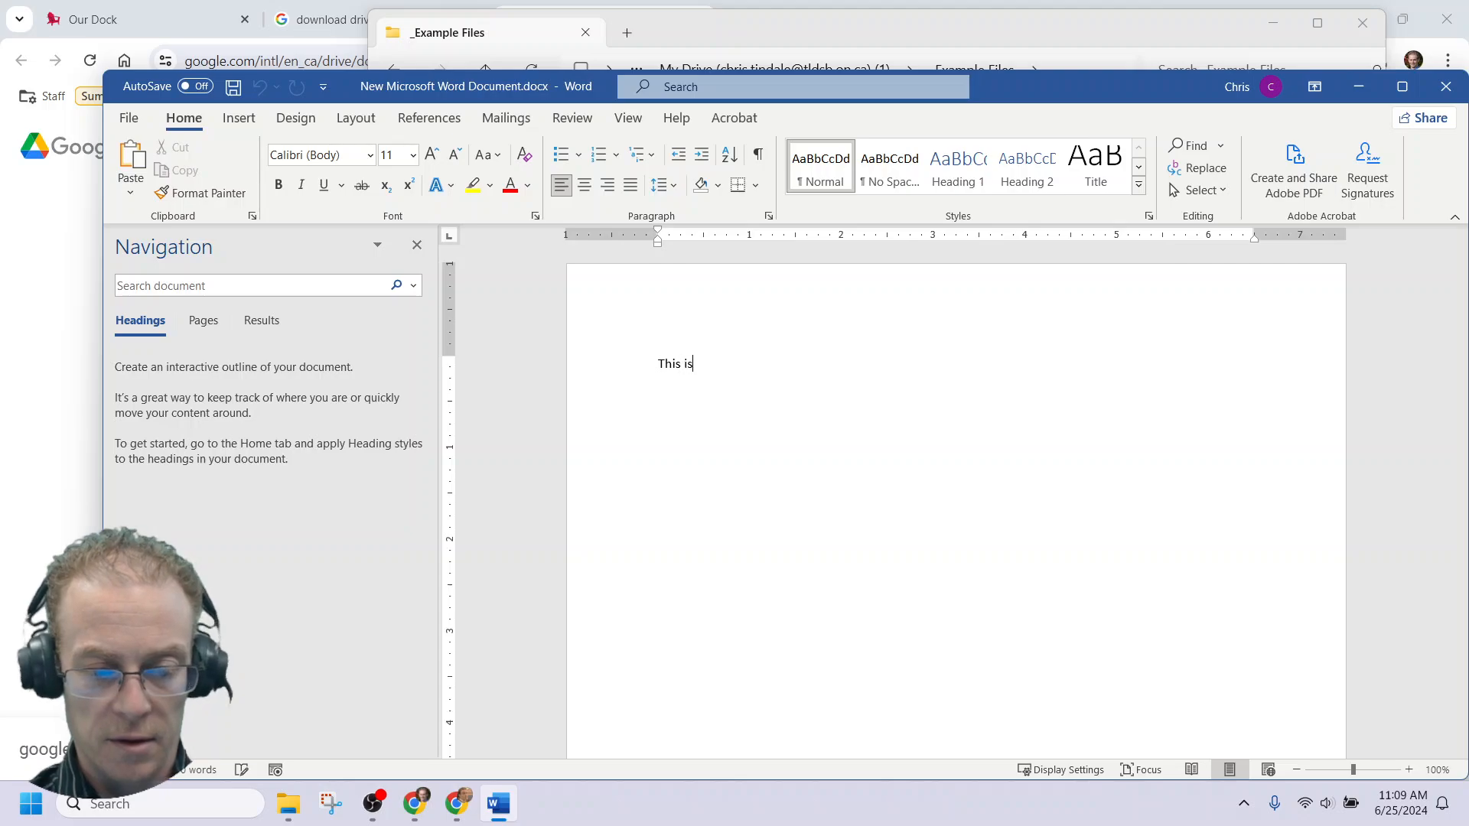
{"action": "type", "text": " my new Word"}
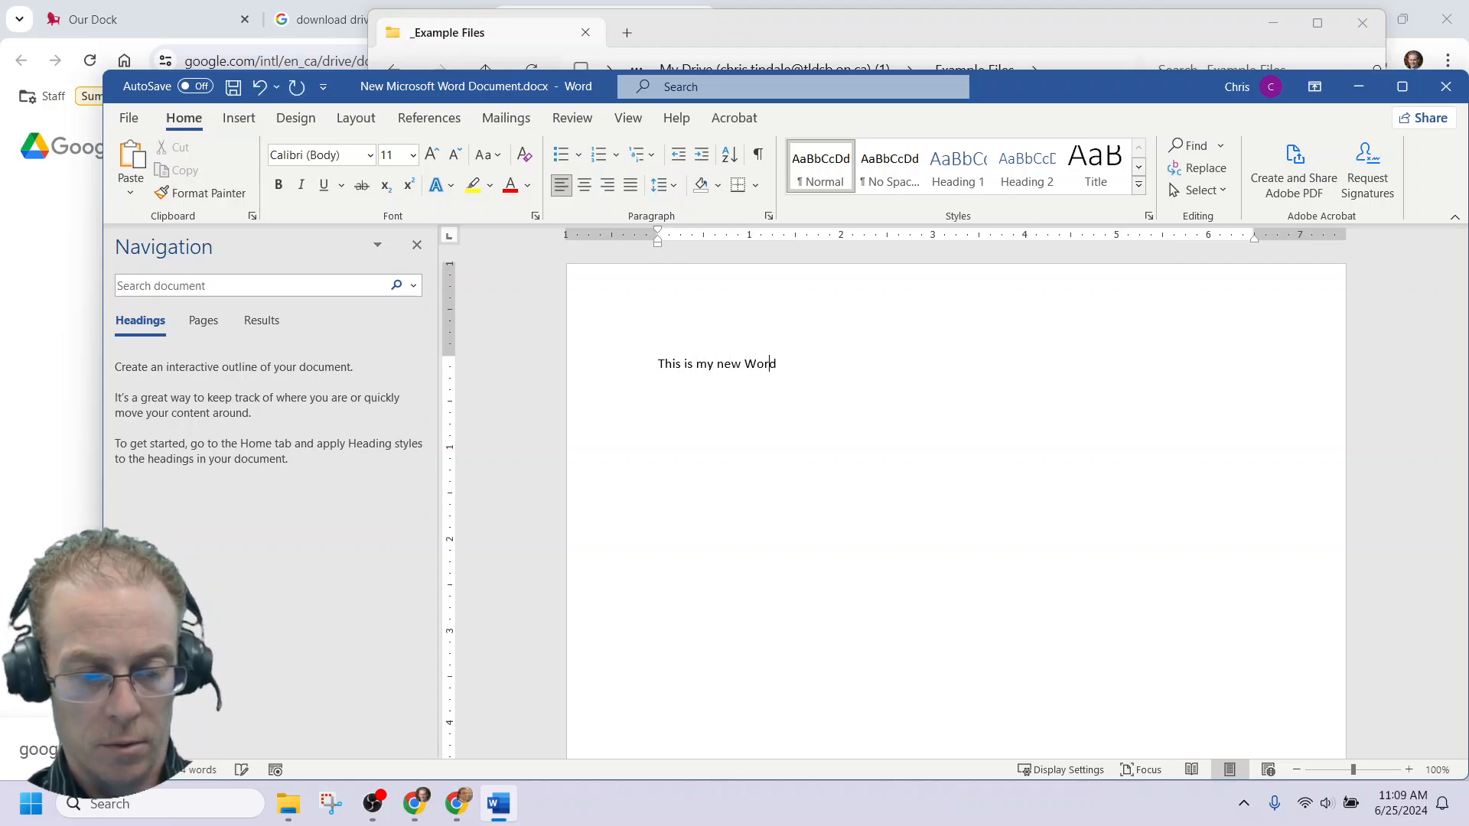
{"action": "type", "text": " doc"}
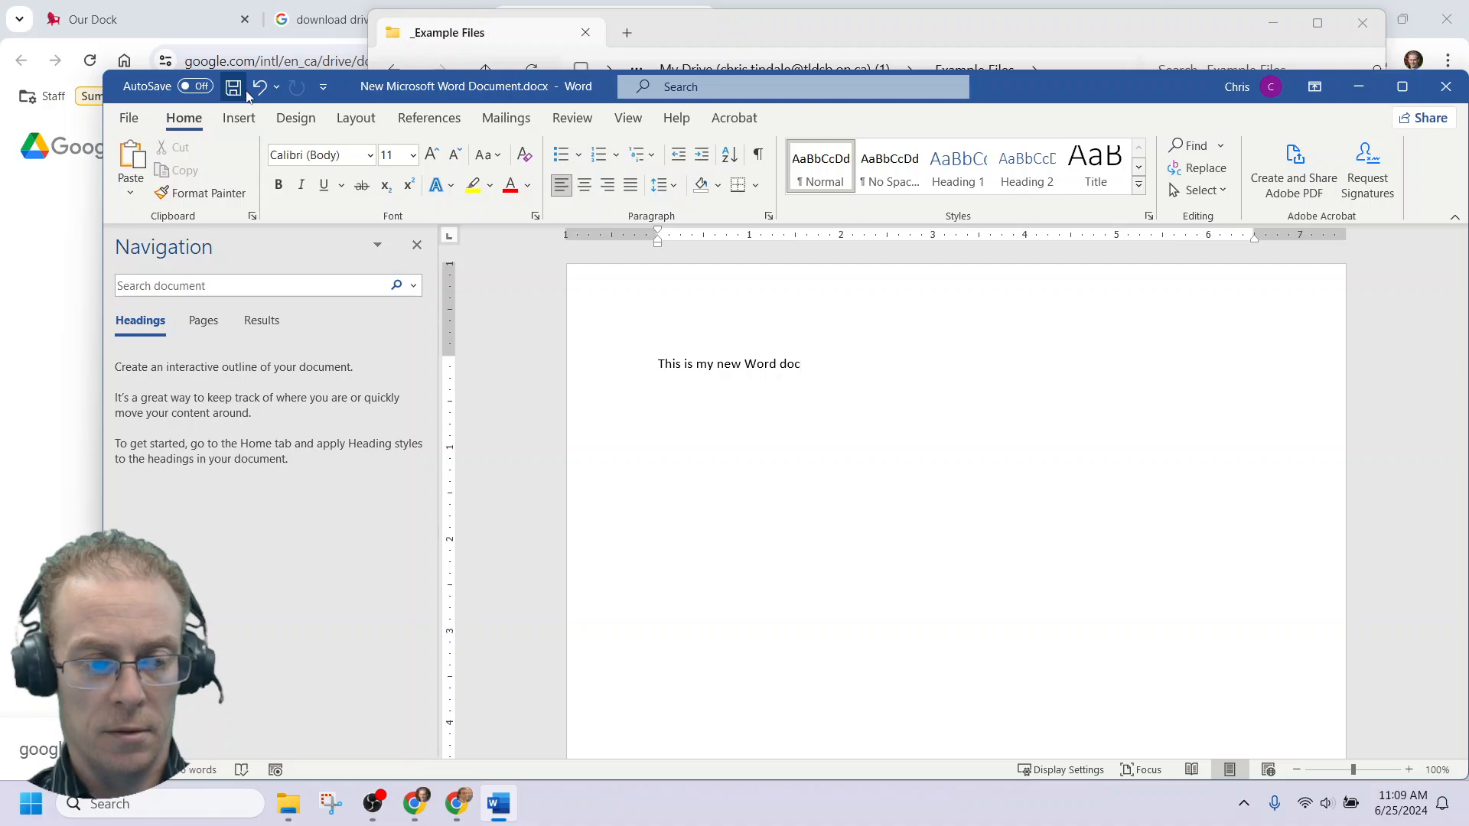
Close the Word document and check its upload status in the Google Drive for desktop activity list.
{"action": "left_click", "coordinate": [1438, 89]}
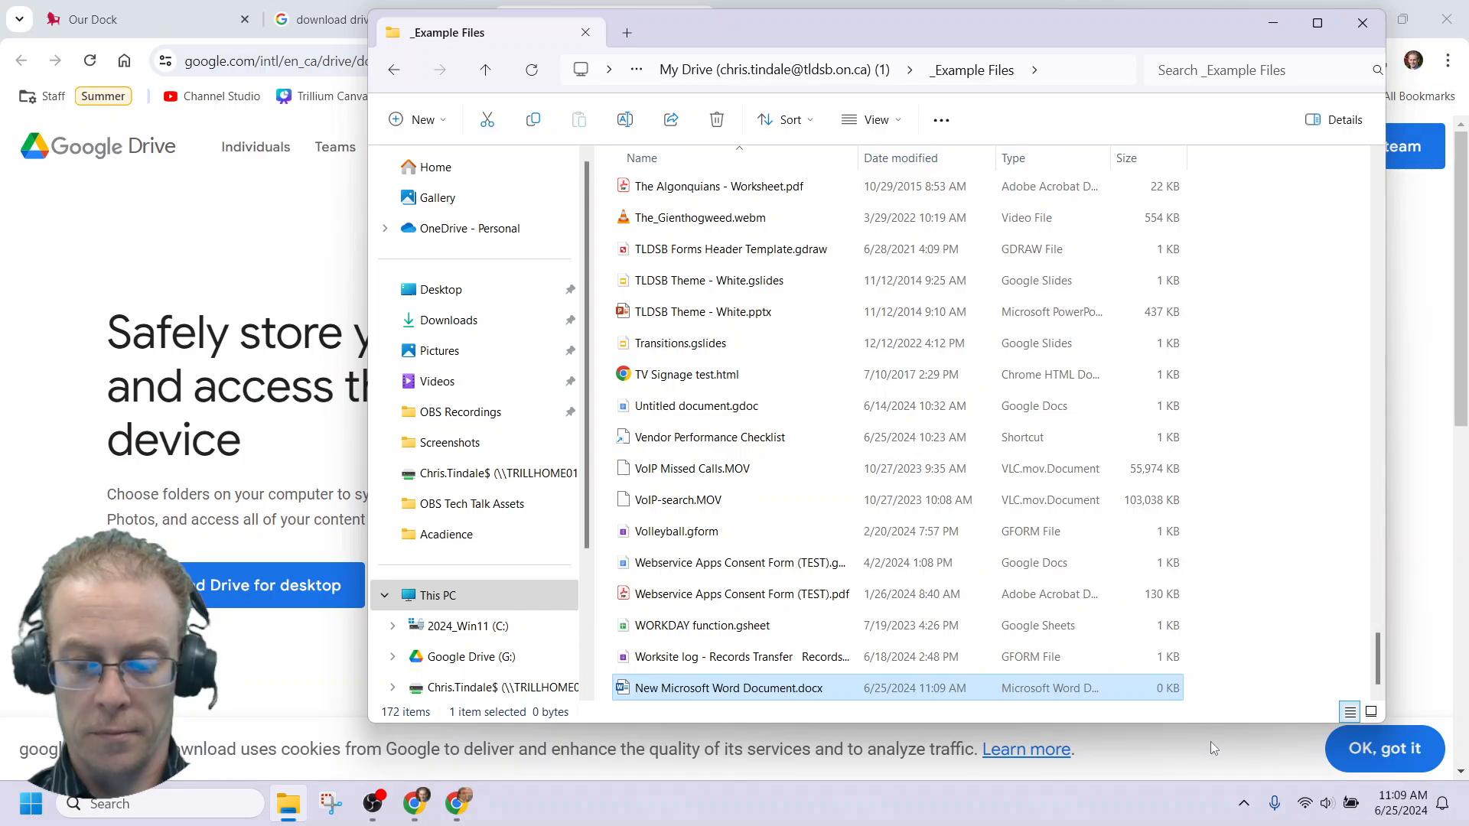
{"action": "left_click", "coordinate": [1243, 803]}
{"action": "left_click", "coordinate": [1166, 706]}
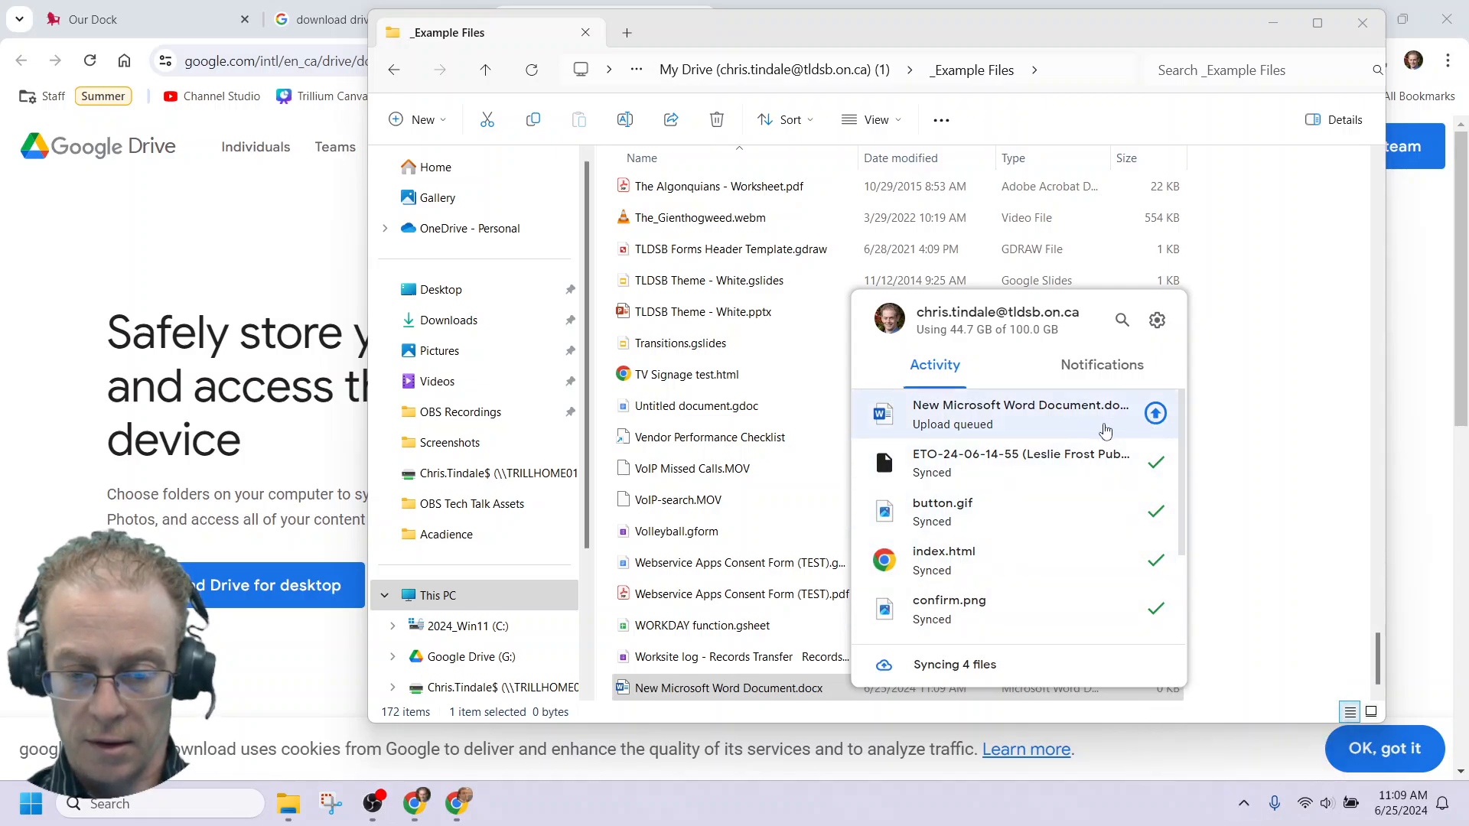
{"action": "scroll", "coordinate": [1036, 635], "scroll_direction": "down", "scroll_amount": 3}
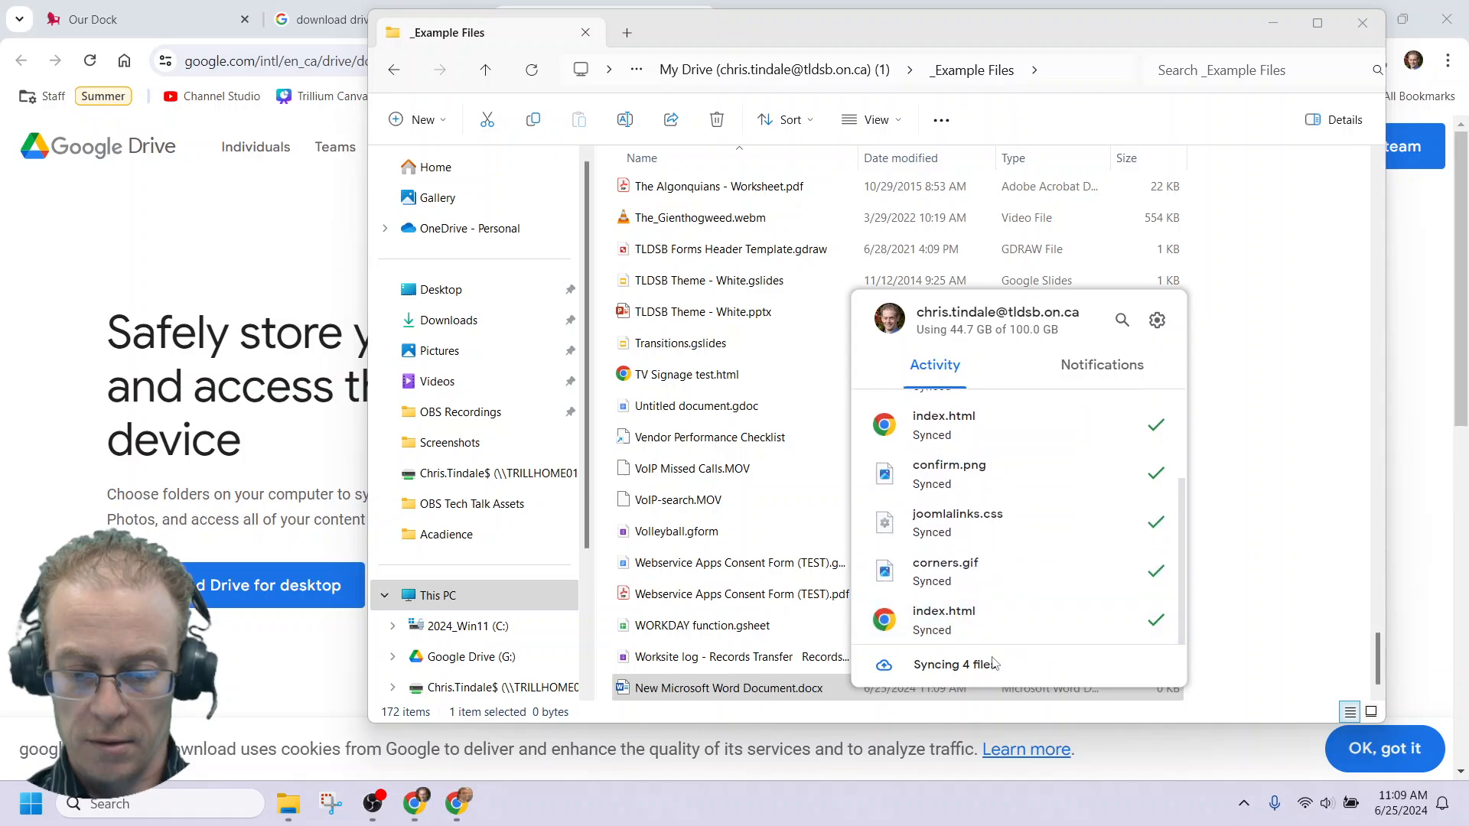
{"action": "scroll", "coordinate": [1060, 595], "scroll_direction": "up", "scroll_amount": 1}
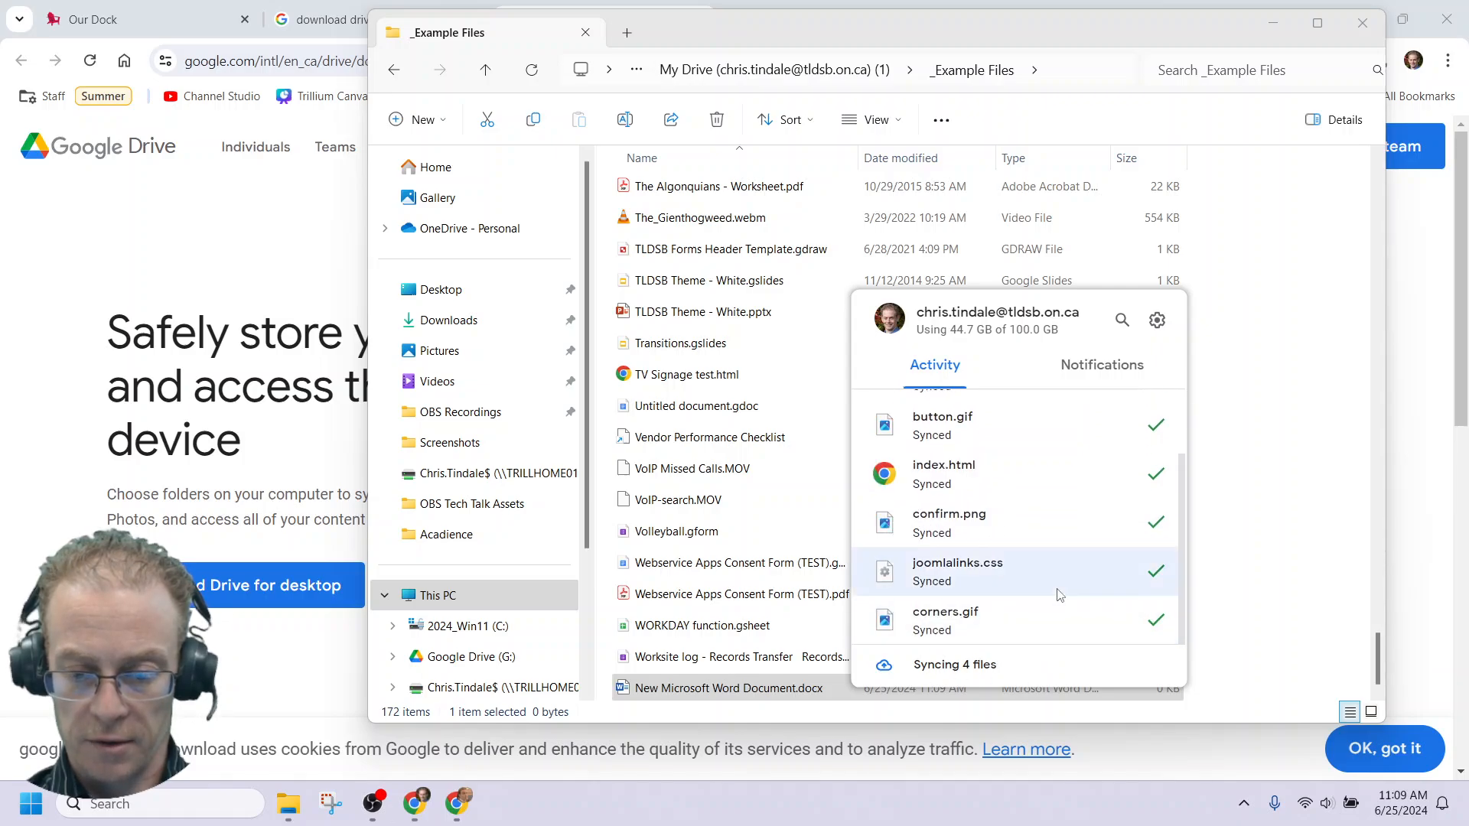
{"action": "scroll", "coordinate": [1059, 595], "scroll_direction": "up", "scroll_amount": 2}
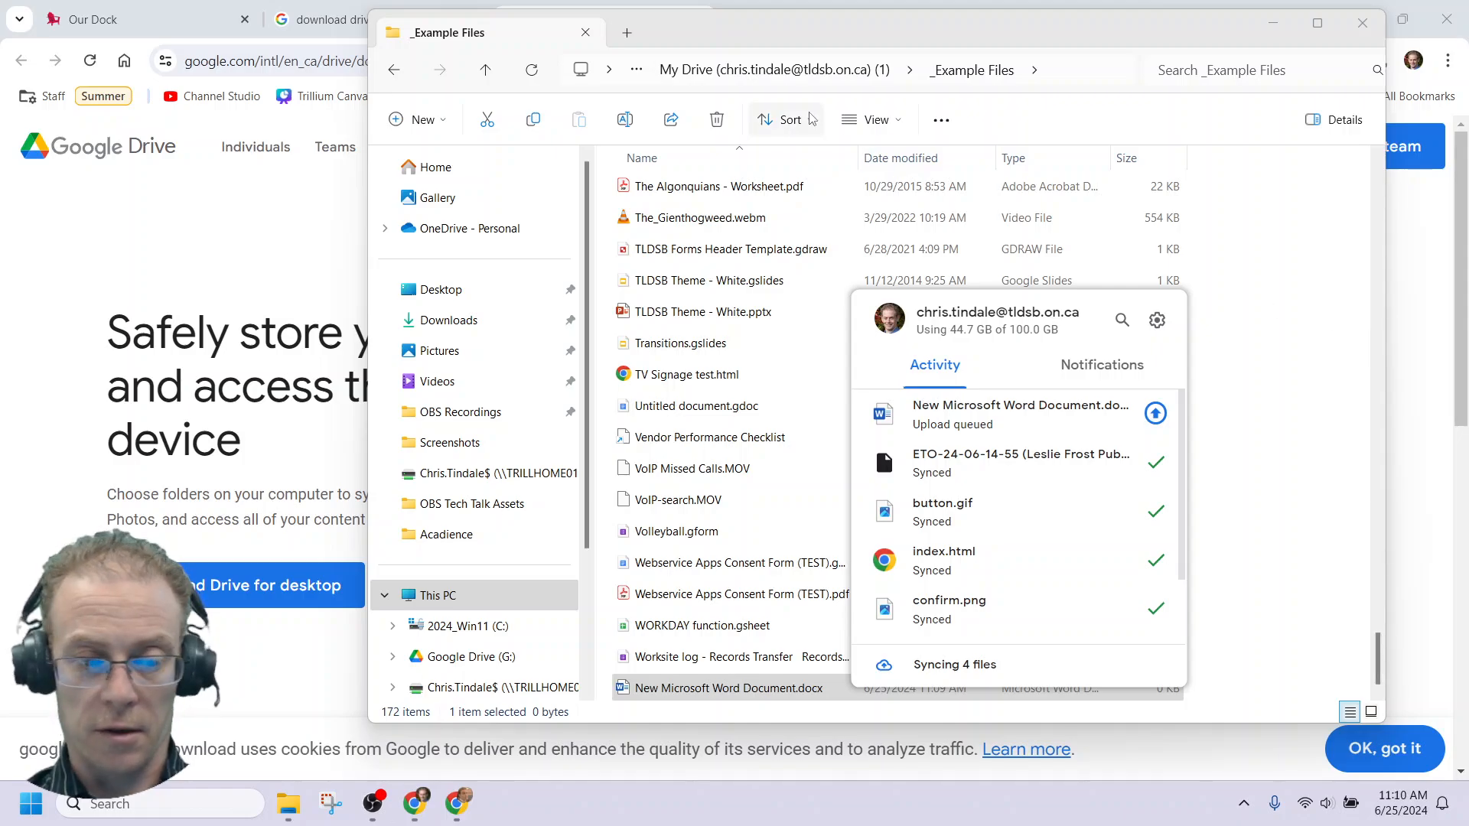
Switch to Chrome, open Google Drive from the Our Dock page, and open the _Example Files folder.
{"action": "left_click", "coordinate": [189, 29]}
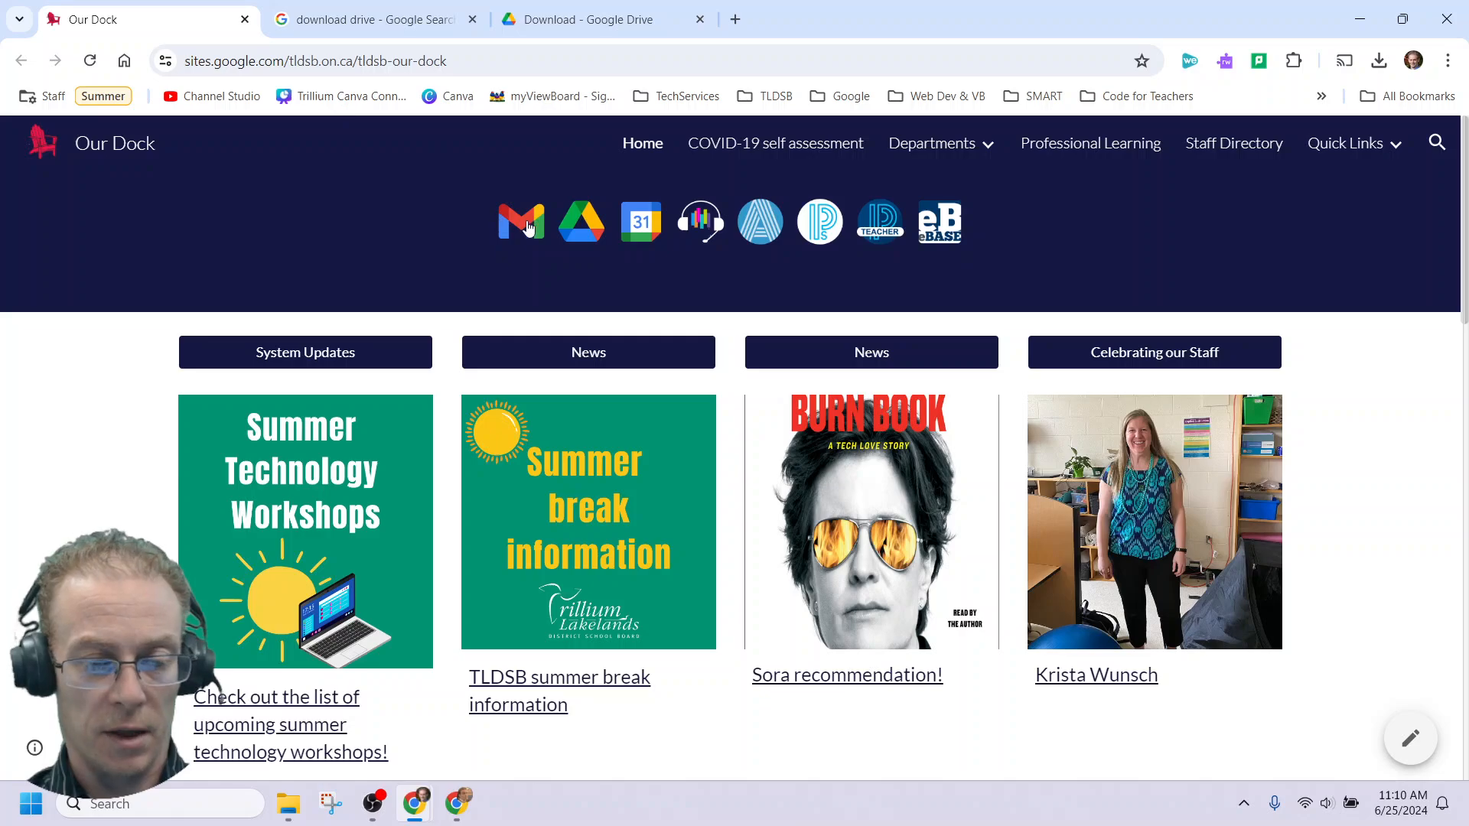
{"action": "left_click", "coordinate": [582, 223]}
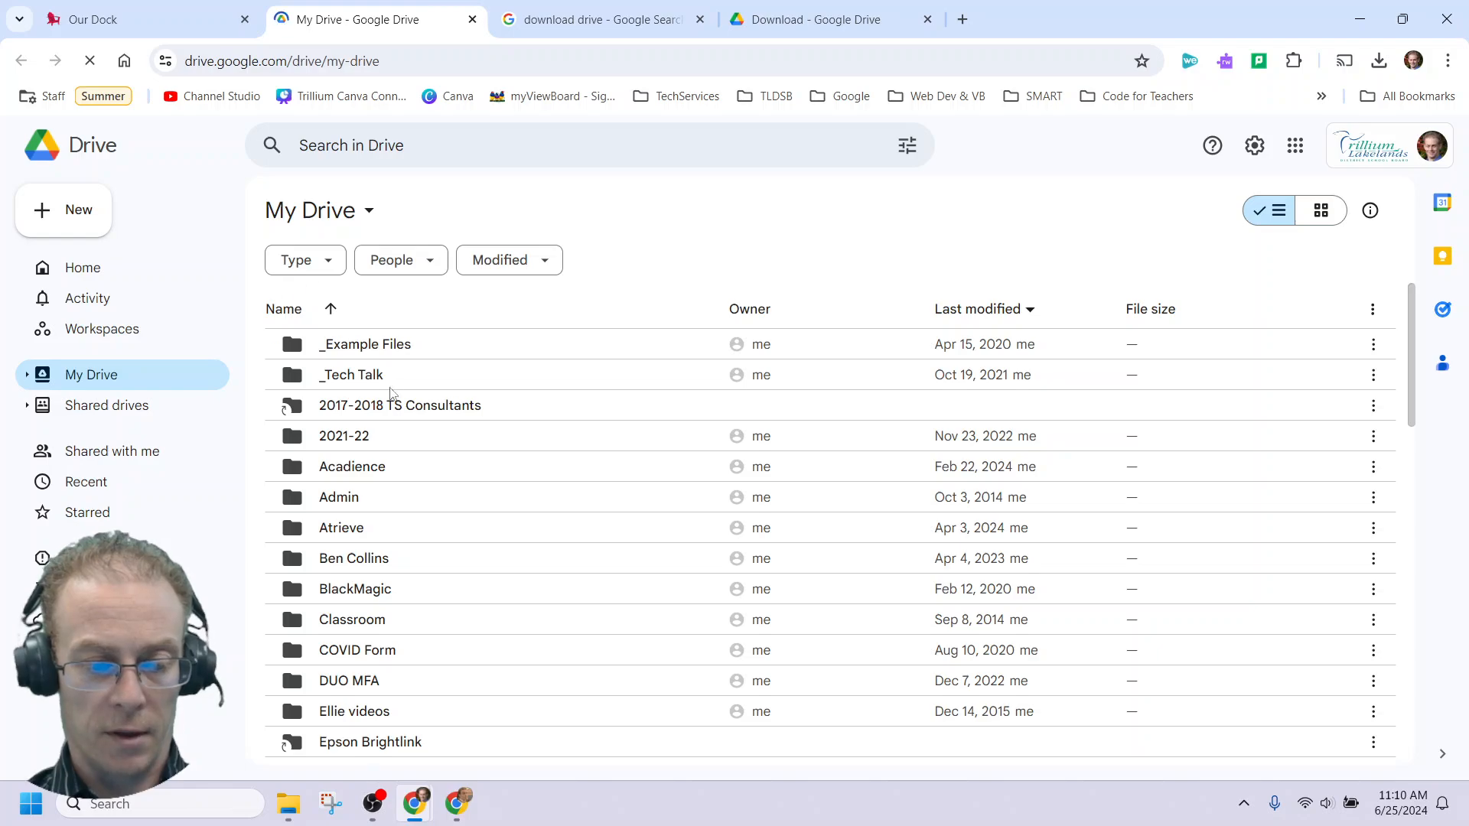
{"action": "left_click", "coordinate": [375, 346]}
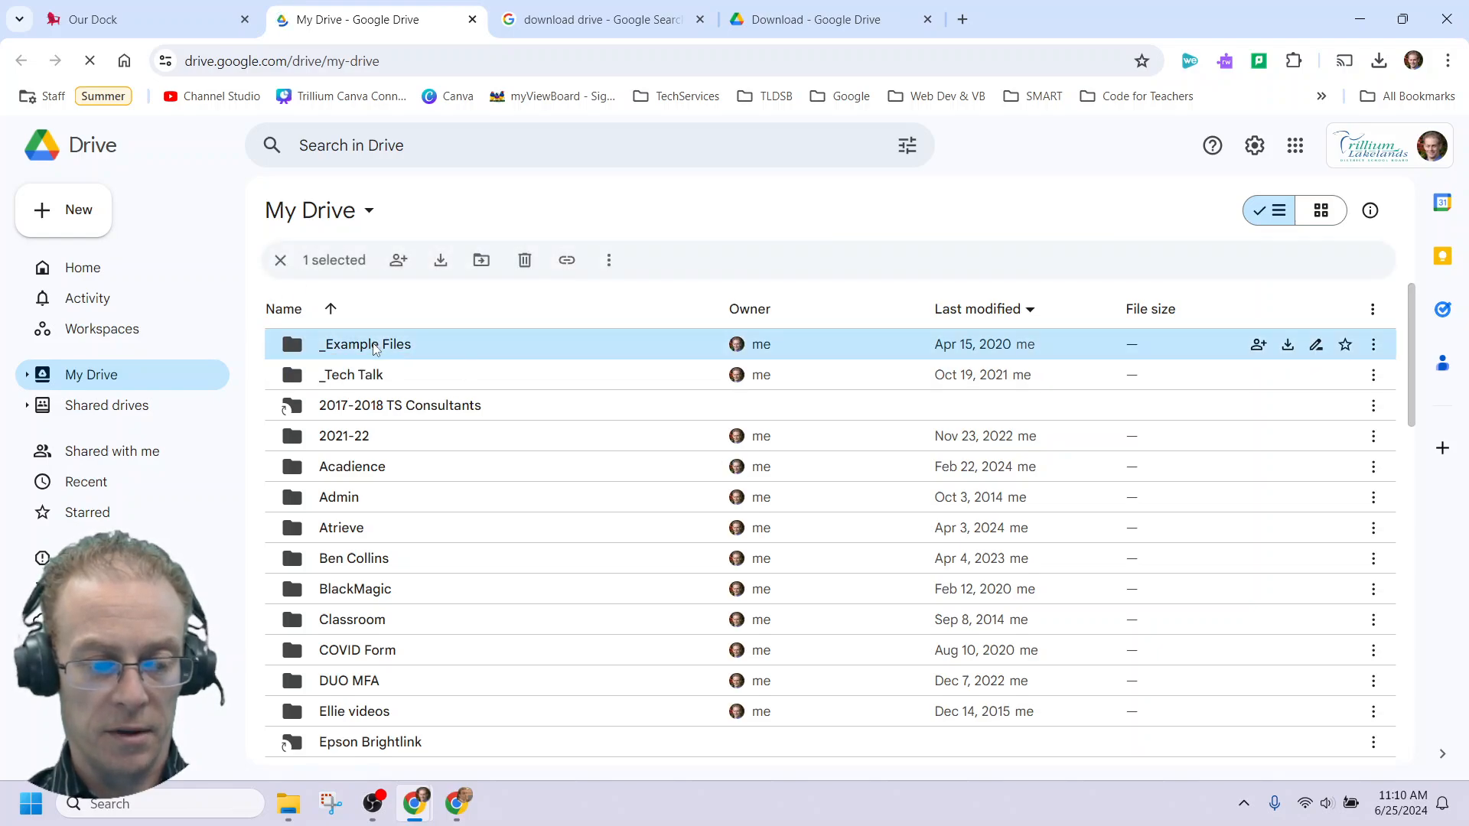
{"action": "double_click", "coordinate": [374, 346]}
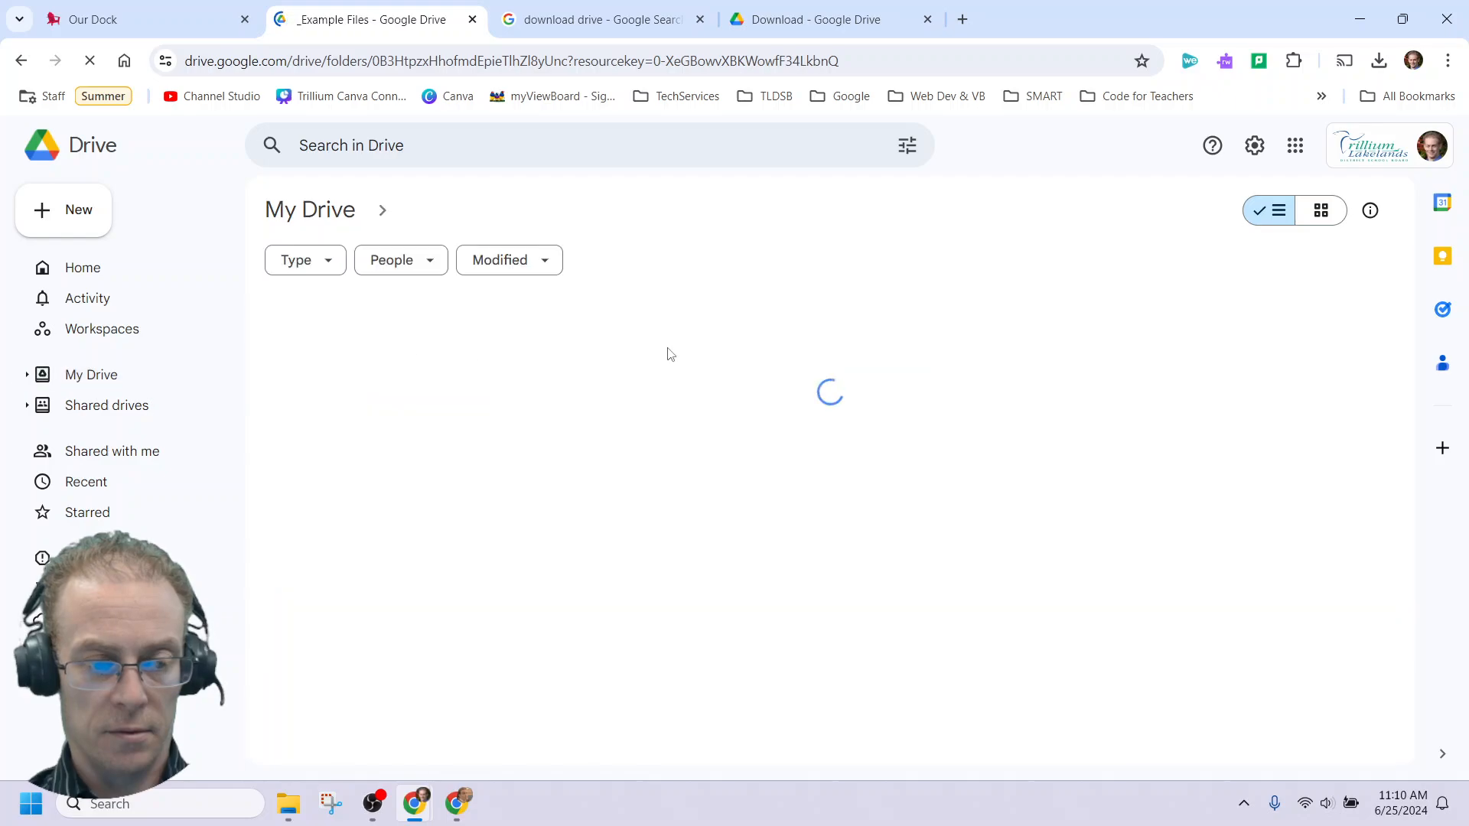
Look for the new Word document in the _Example Files list and the Recent files, ending back in My Drive.
{"action": "scroll", "coordinate": [637, 356], "scroll_direction": "down", "scroll_amount": 7}
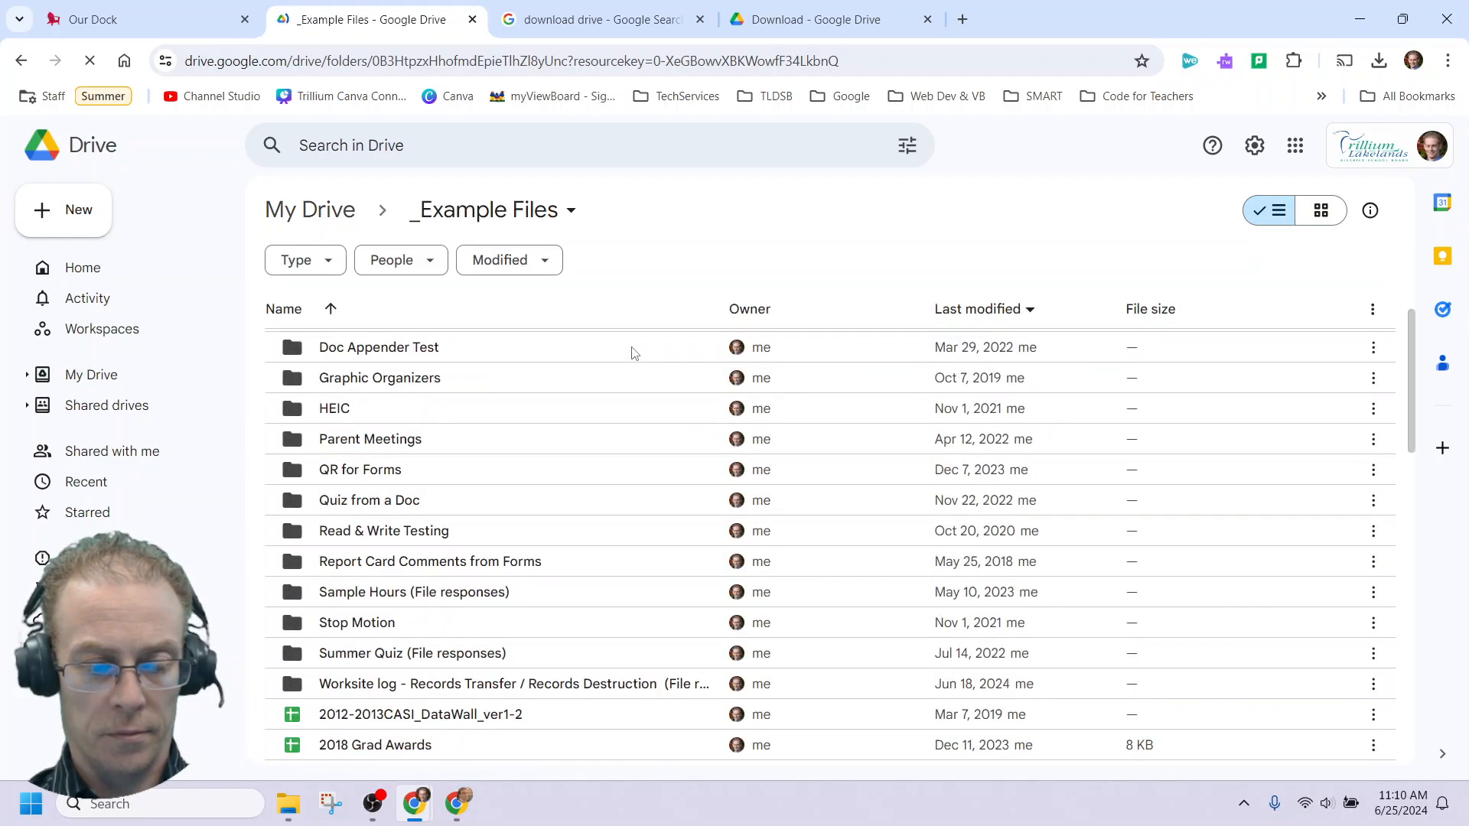
{"action": "scroll", "coordinate": [637, 356], "scroll_direction": "down", "scroll_amount": 8}
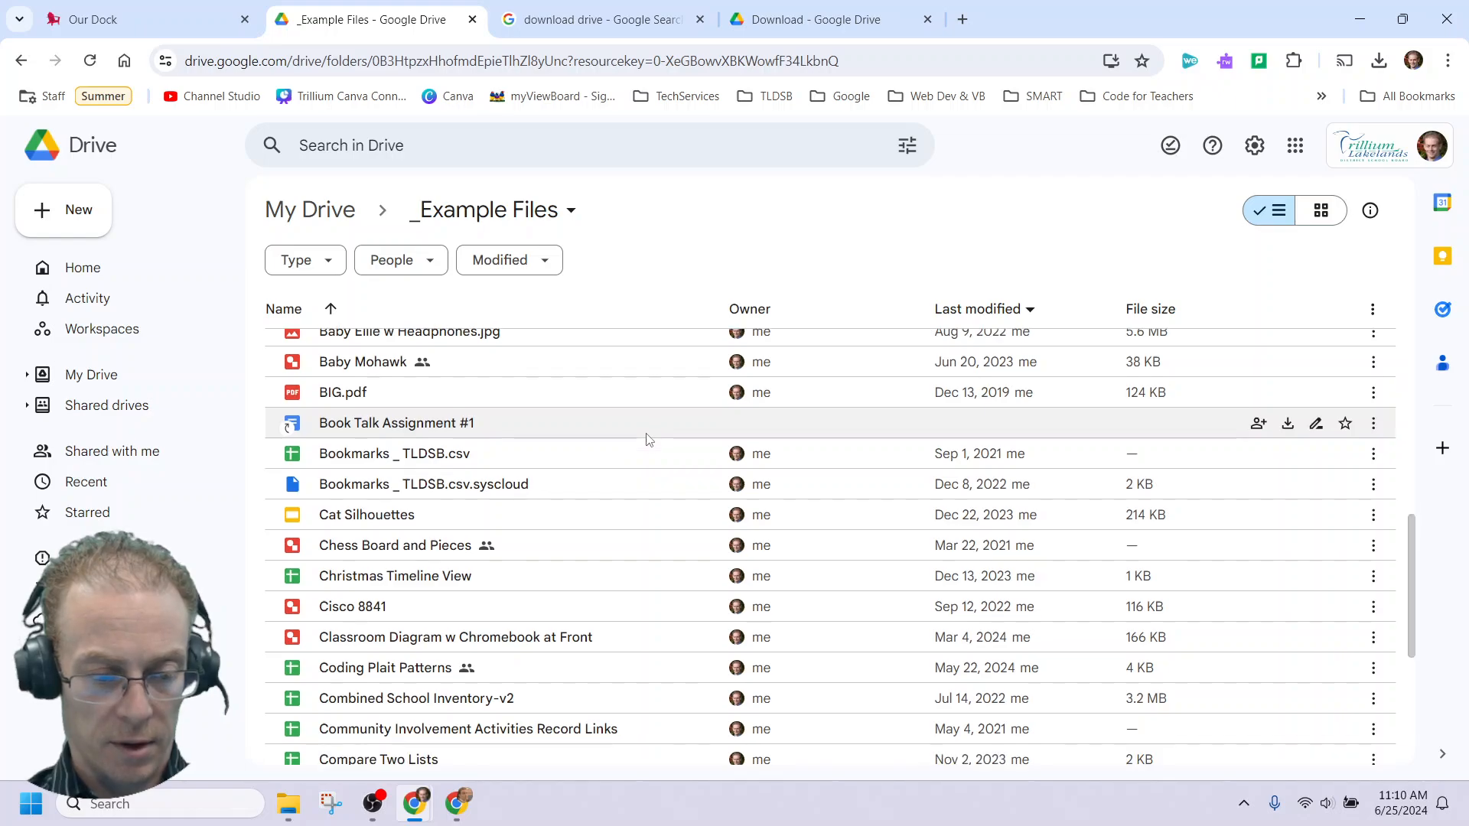
{"action": "scroll", "coordinate": [646, 439], "scroll_direction": "down", "scroll_amount": 7}
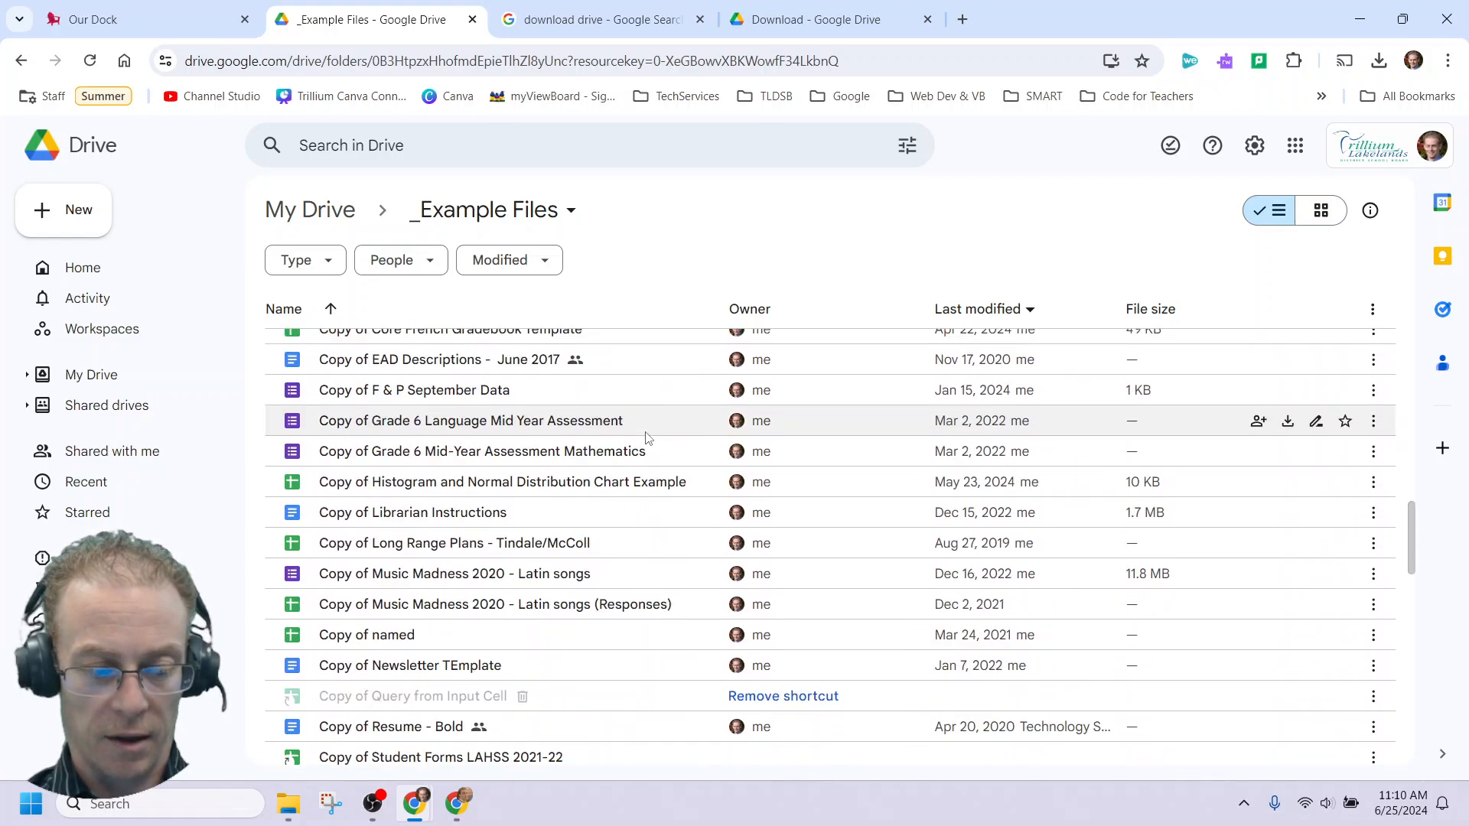
{"action": "scroll", "coordinate": [647, 439], "scroll_direction": "down", "scroll_amount": 10}
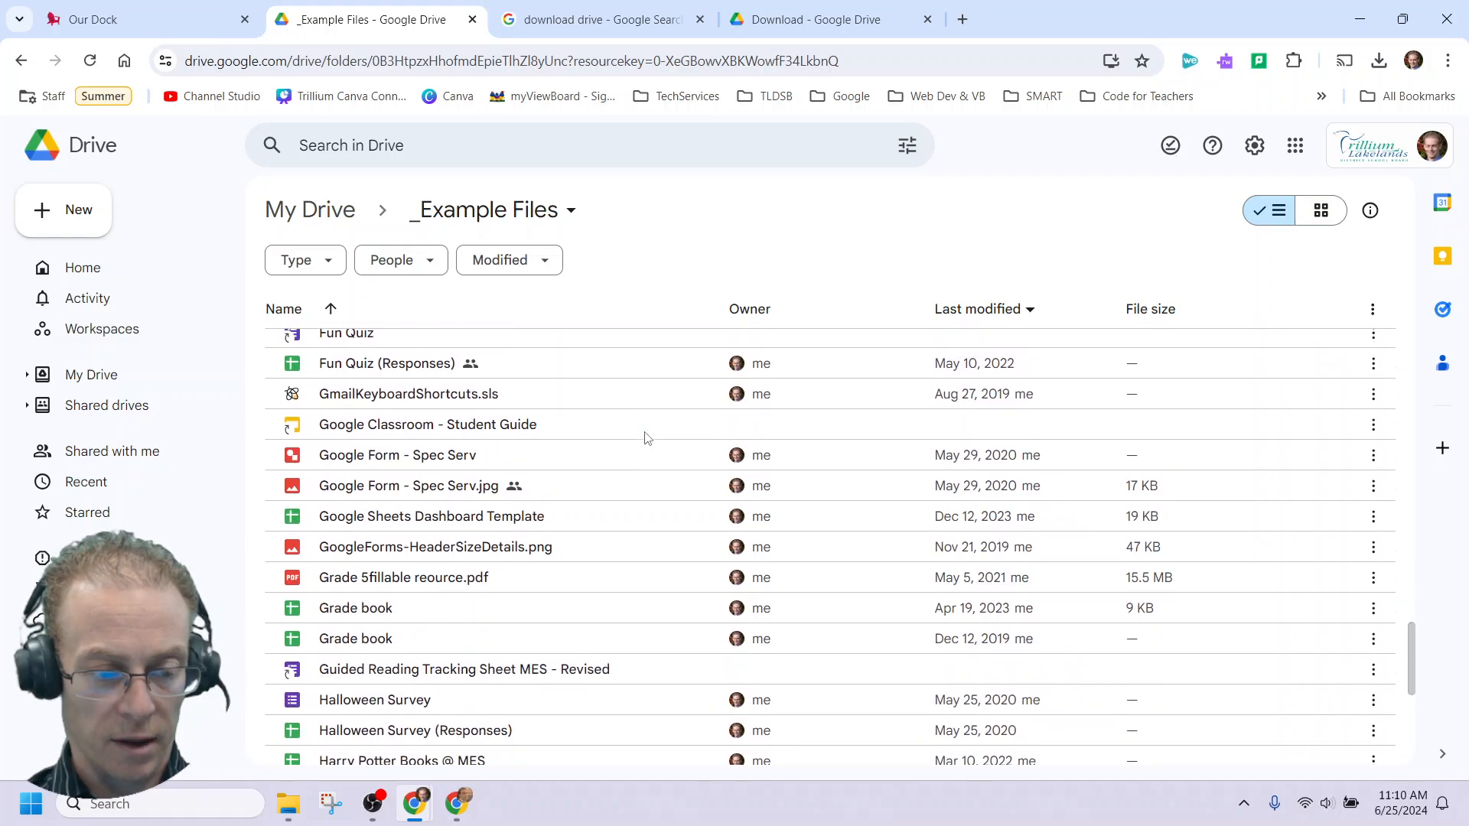
{"action": "scroll", "coordinate": [647, 439], "scroll_direction": "down", "scroll_amount": 3}
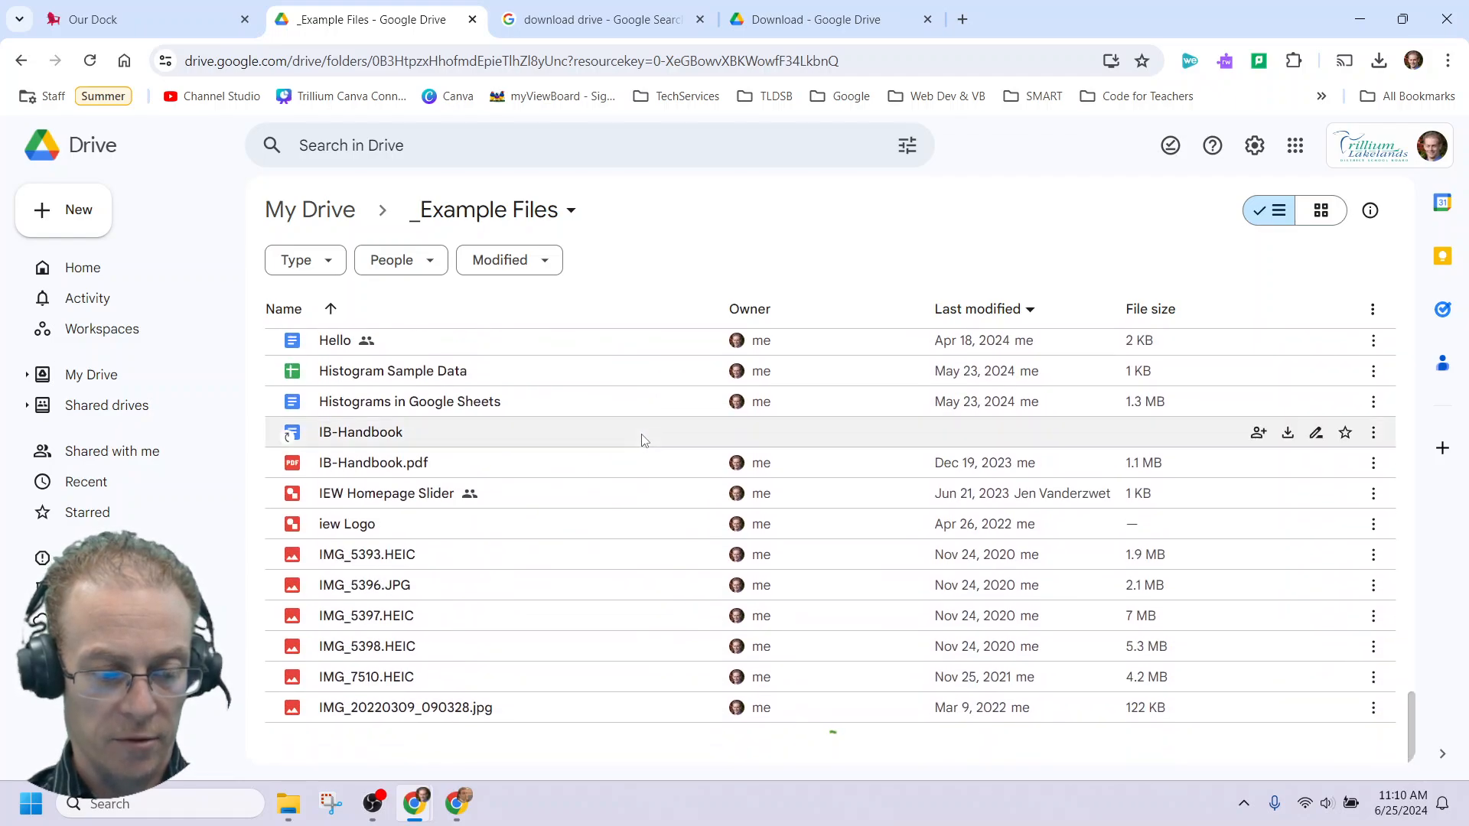
{"action": "scroll", "coordinate": [634, 456], "scroll_direction": "down", "scroll_amount": 10}
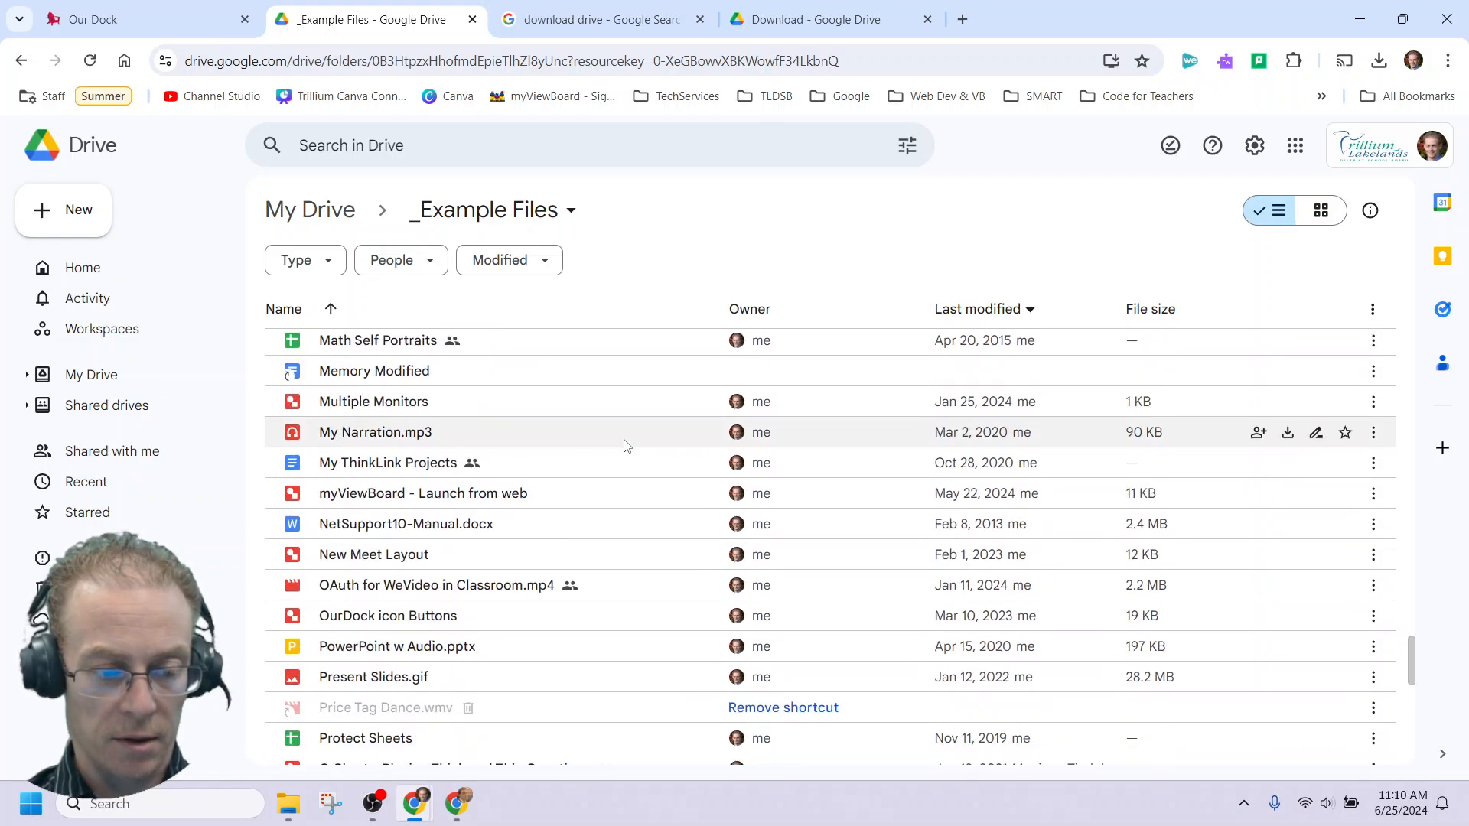
{"action": "left_click", "coordinate": [426, 532]}
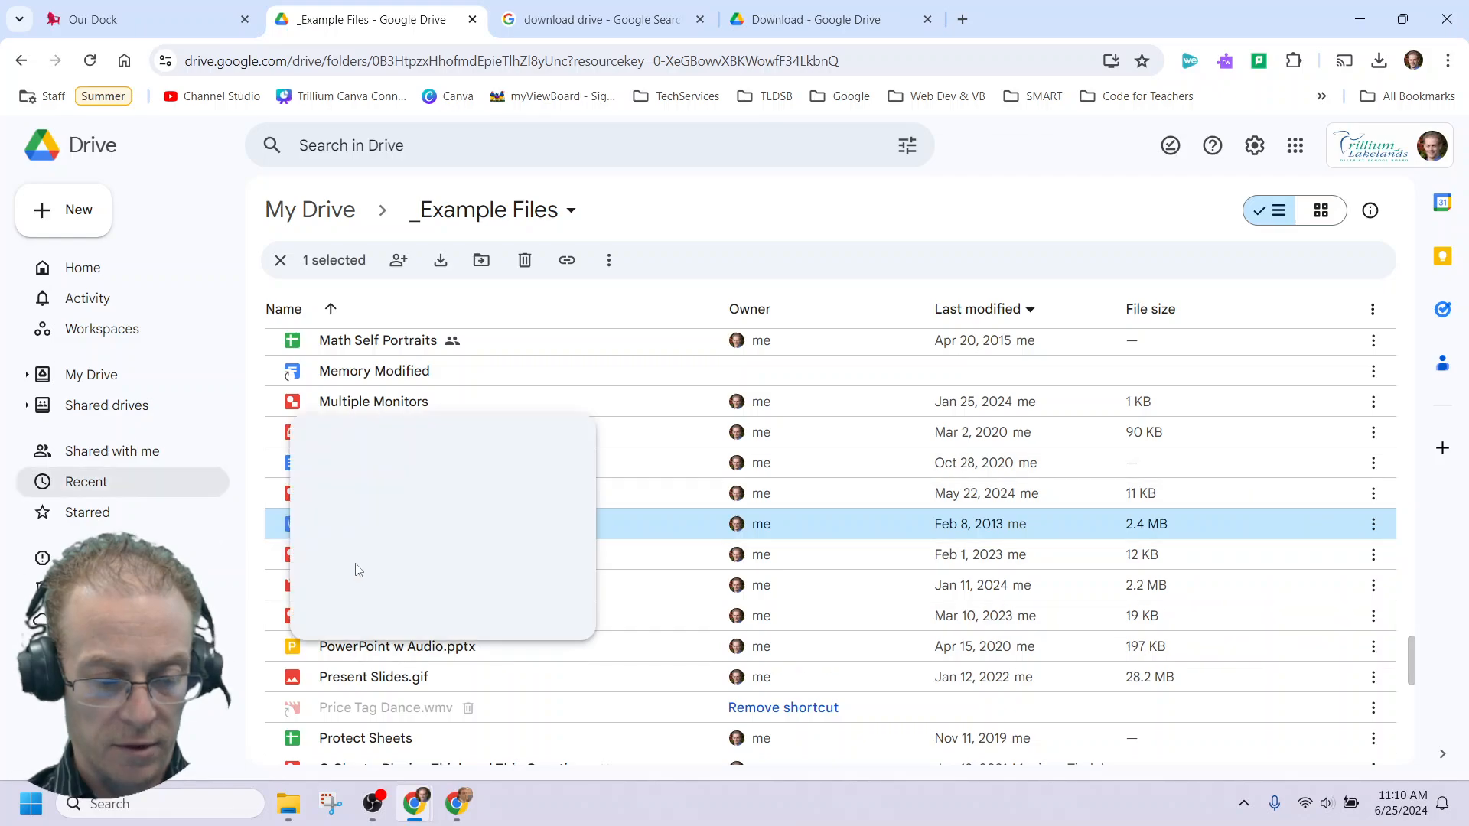
{"action": "left_click", "coordinate": [97, 484]}
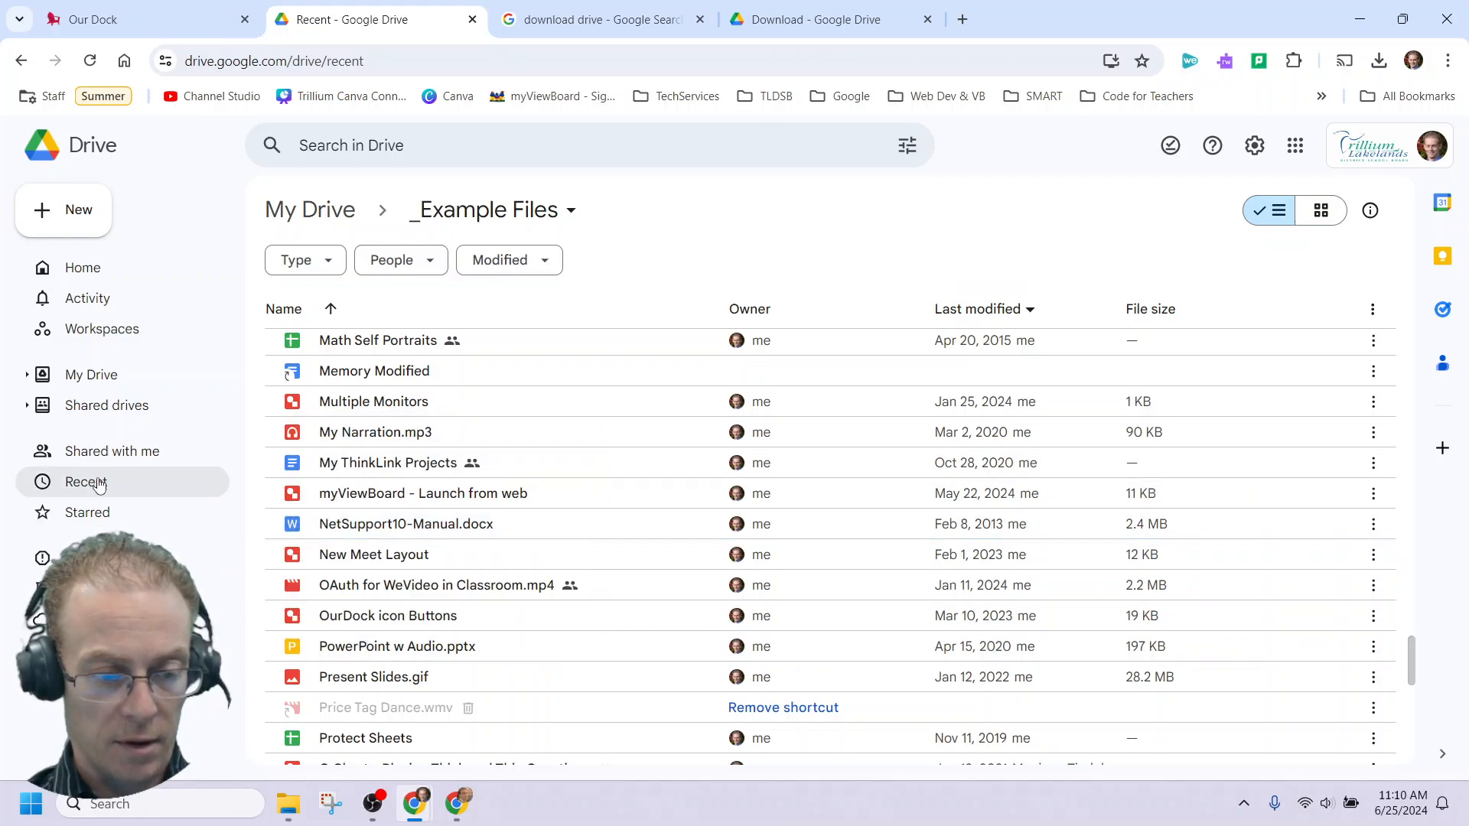
{"action": "left_click", "coordinate": [115, 376]}
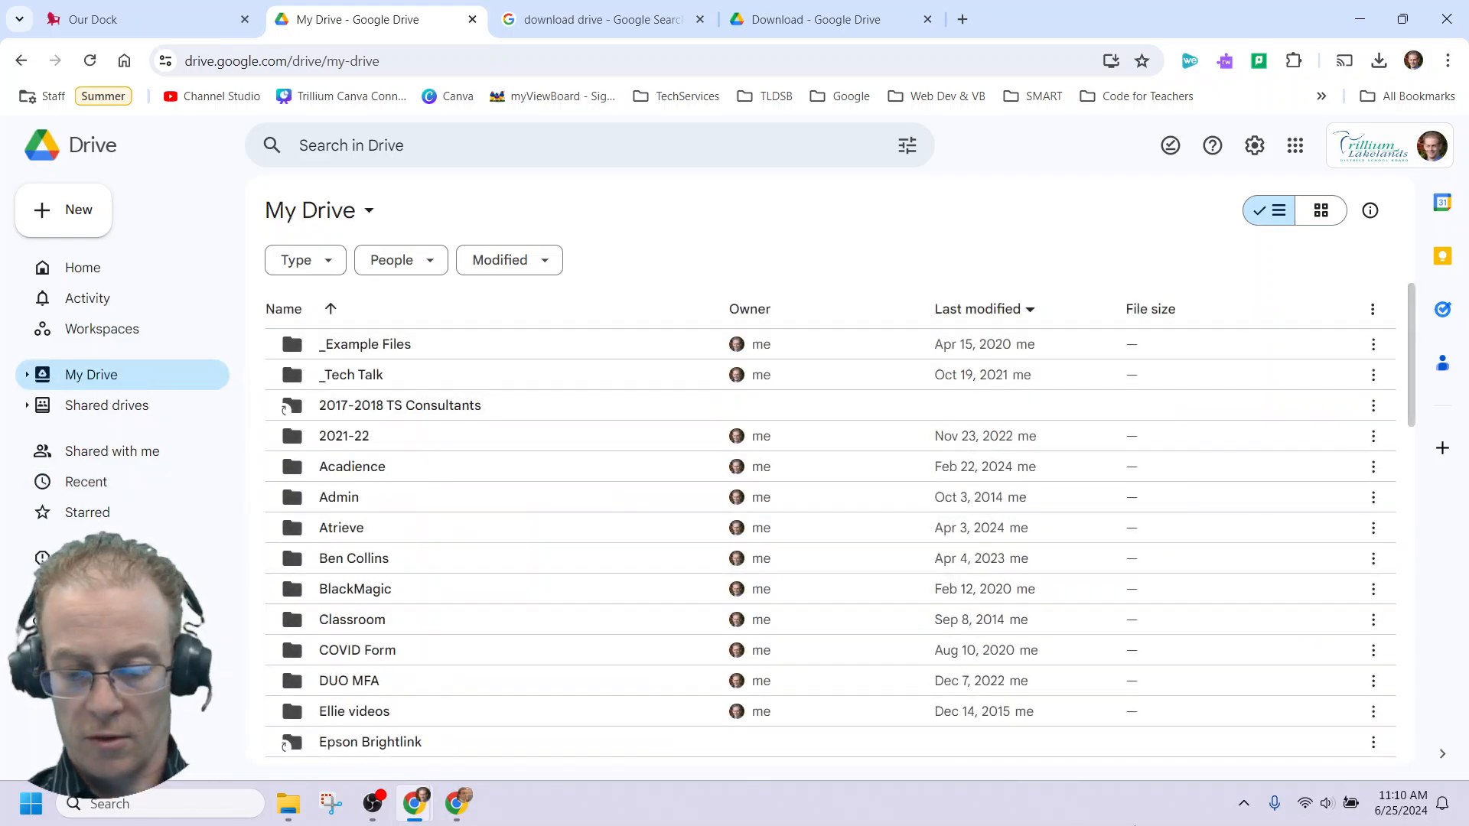
Recheck the new Word document's upload status and the other synced files in the Google Drive for desktop activity list.
{"action": "left_click", "coordinate": [1233, 794]}
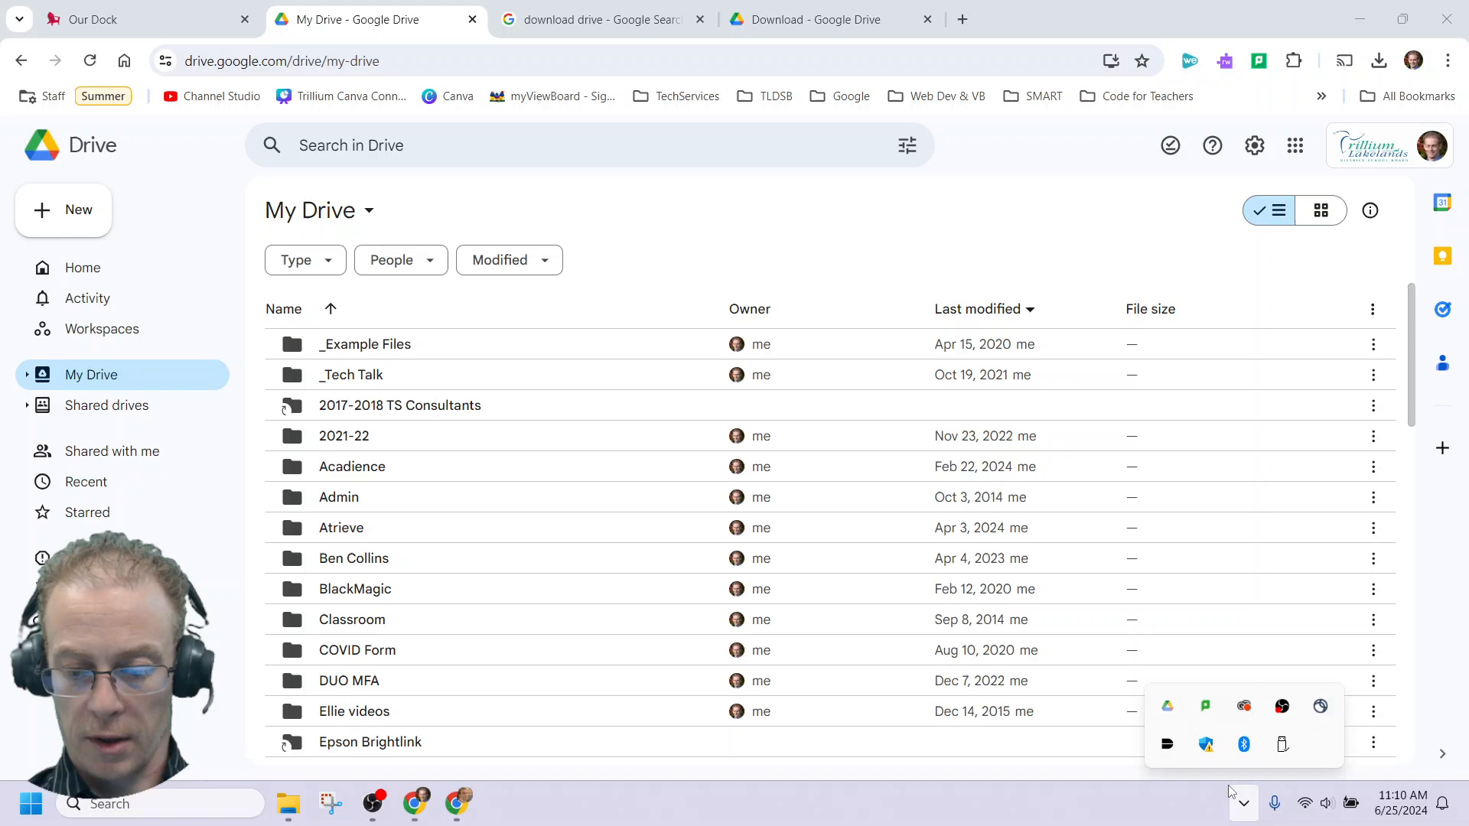
{"action": "left_click", "coordinate": [1168, 708]}
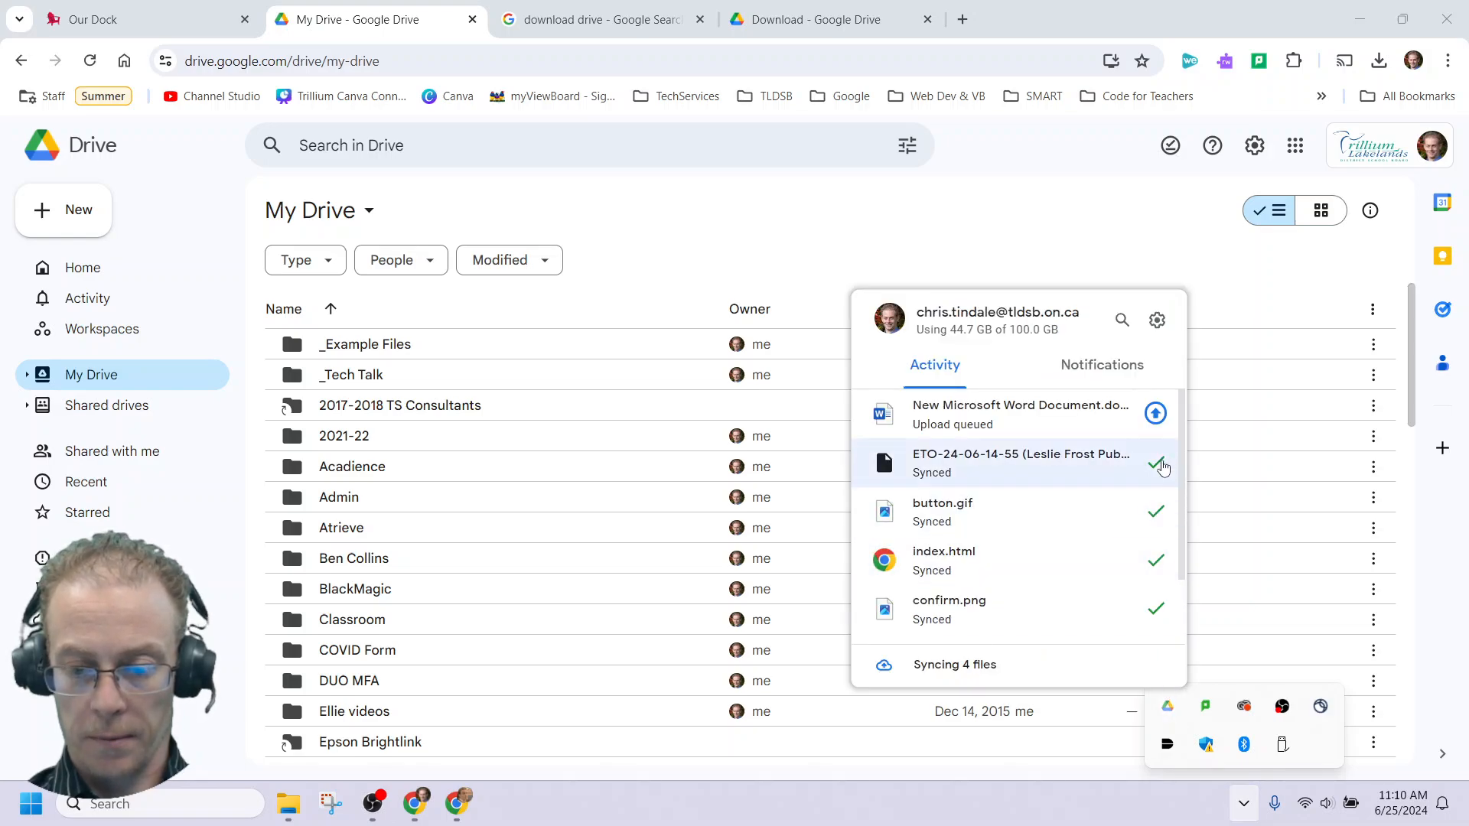
{"action": "left_click", "coordinate": [1156, 423]}
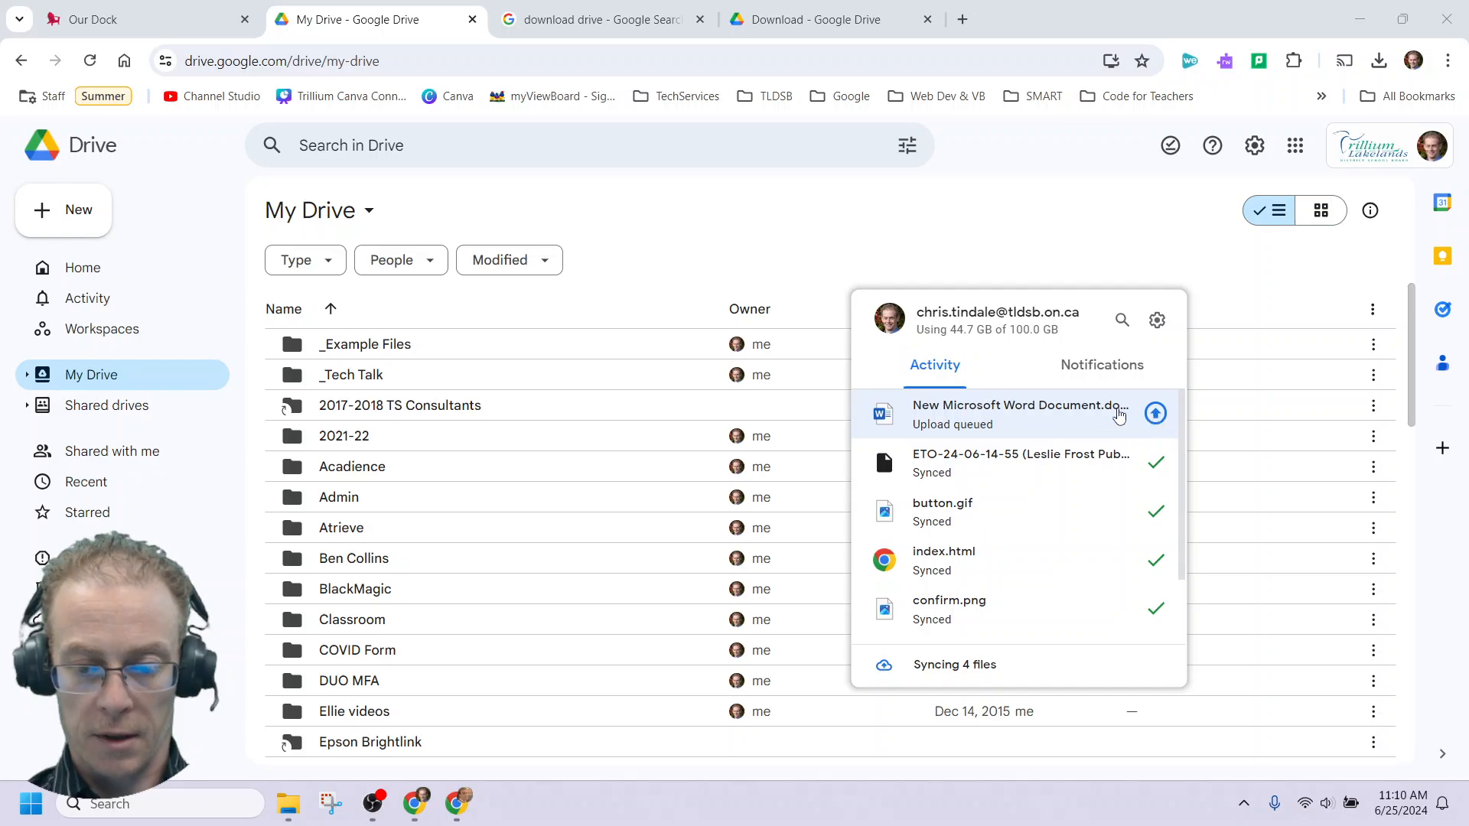
{"action": "scroll", "coordinate": [1069, 581], "scroll_direction": "down", "scroll_amount": 1}
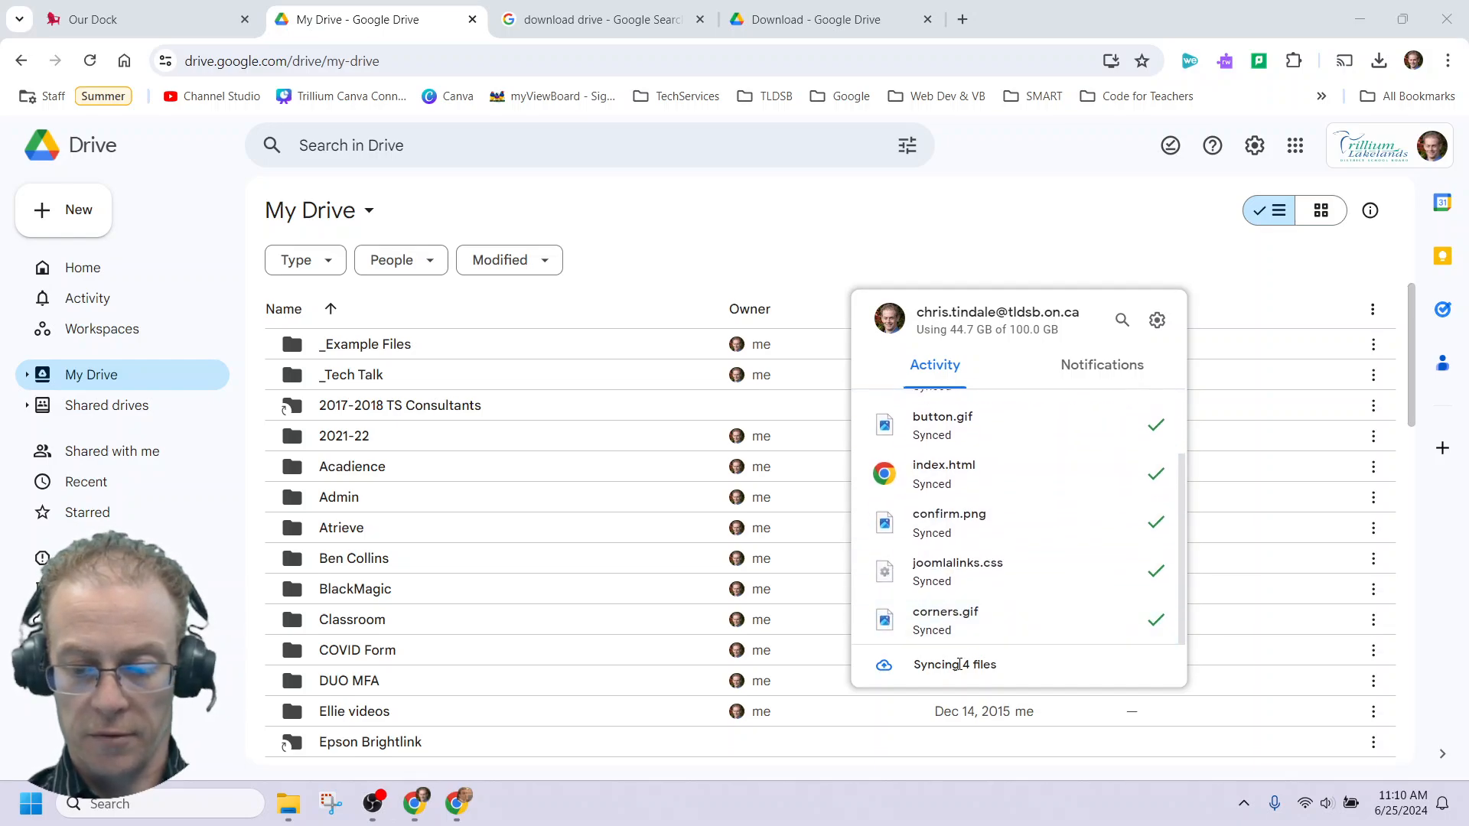